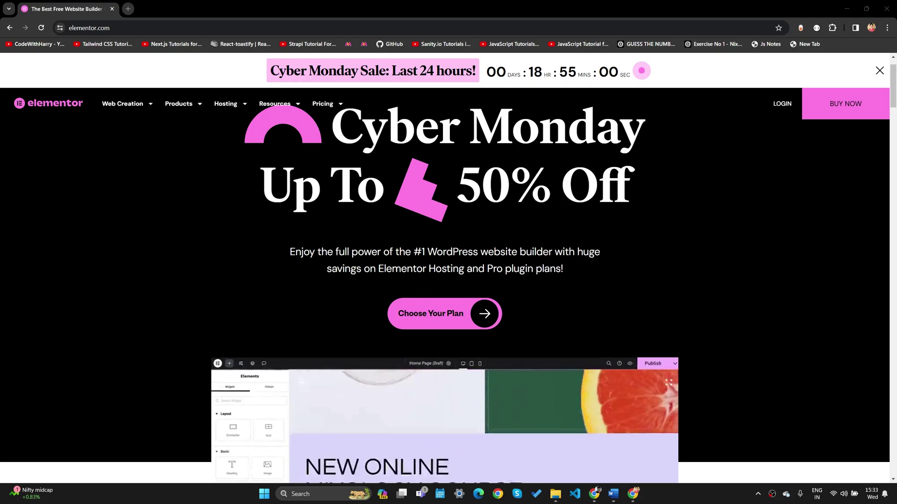
Scroll down the Elementor home page past the demo video and feature columns to the category showcase.
scroll(559, 319, up, 1)
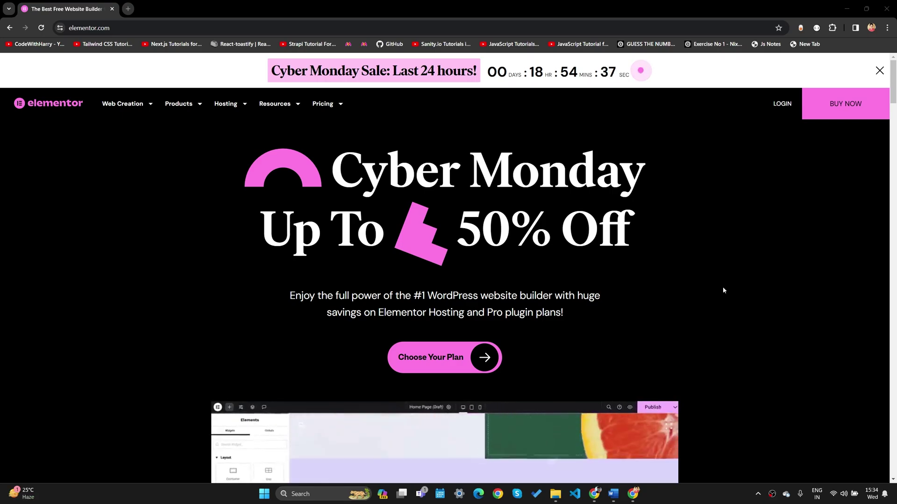
scroll(719, 286, down, 4)
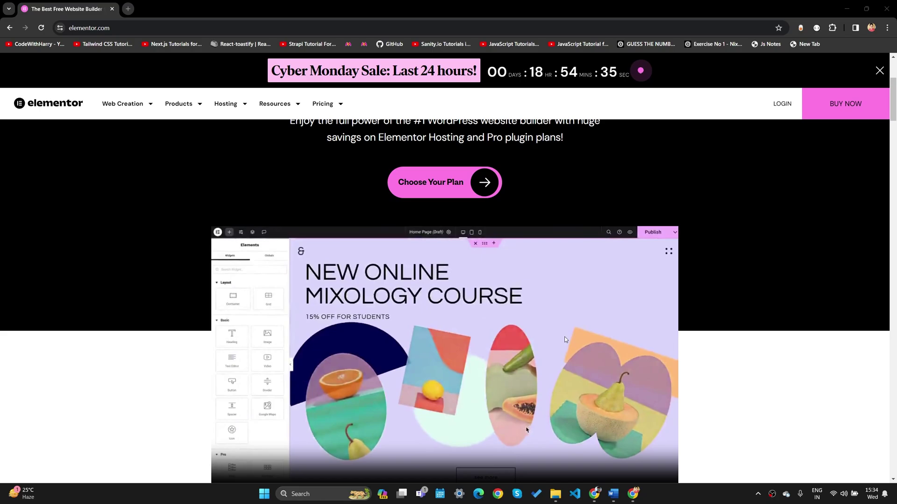
scroll(573, 325, down, 4)
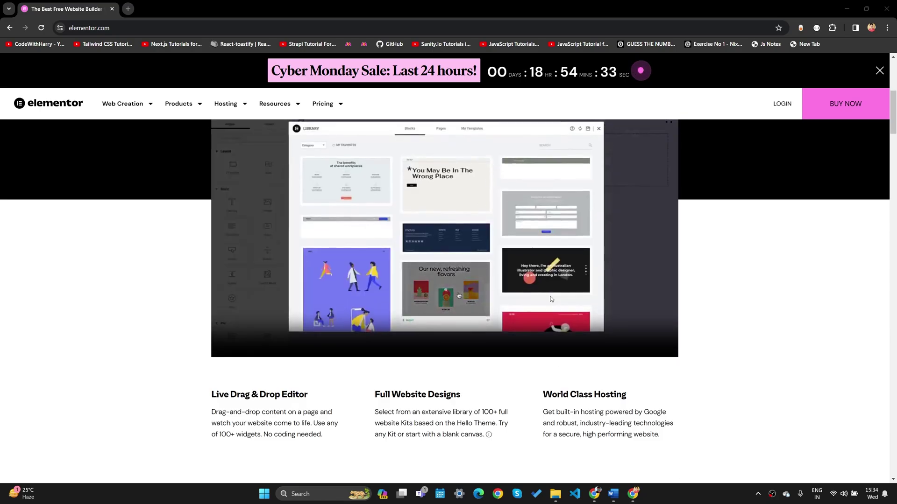
scroll(447, 340, down, 5)
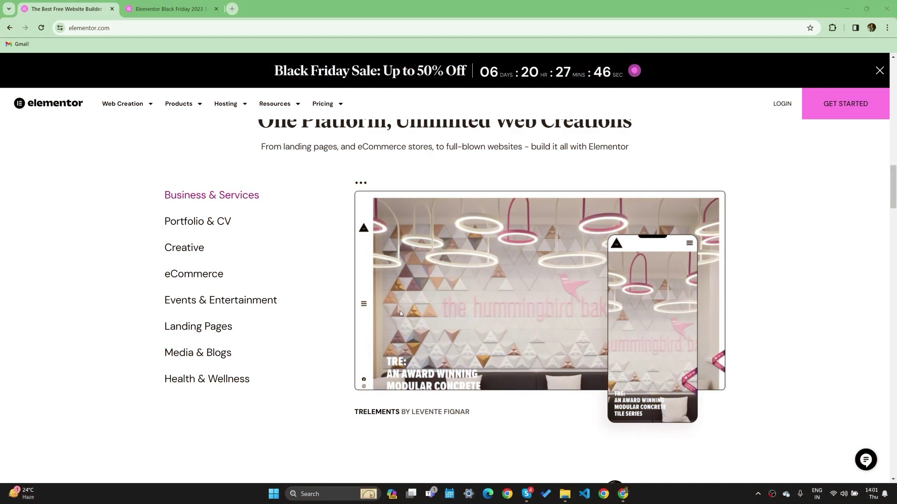
Log in to the Elementor account and dismiss the welcome dialog with Let's Go.
click(781, 104)
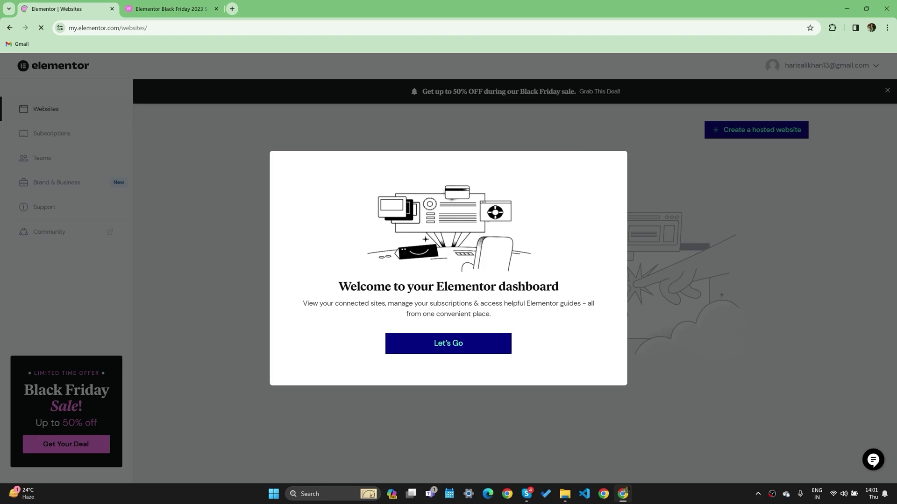
click(446, 341)
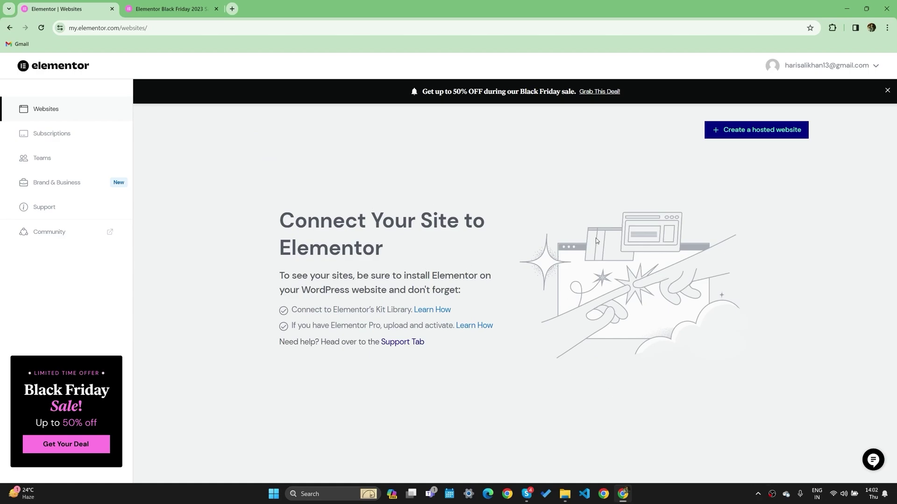
Start a hosted website and compare the Basic and Business plans' prices and website counts.
click(746, 133)
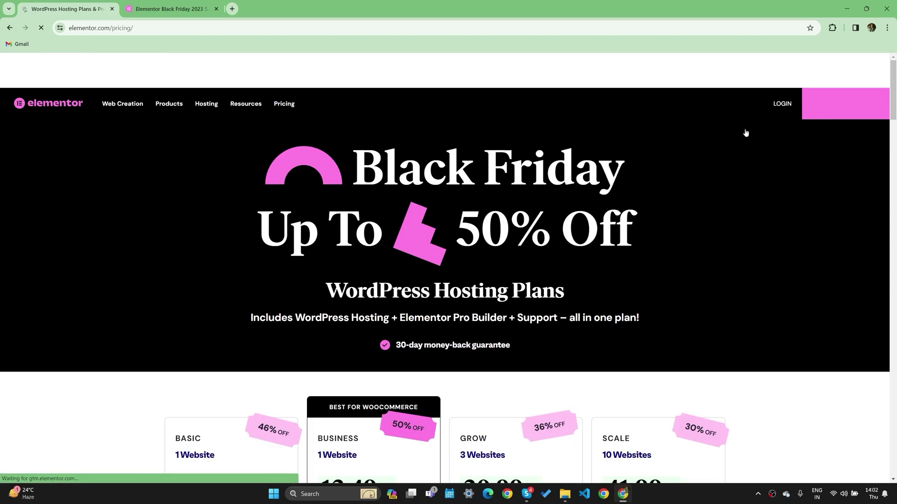
scroll(325, 326, down, 4)
scroll(326, 326, down, 4)
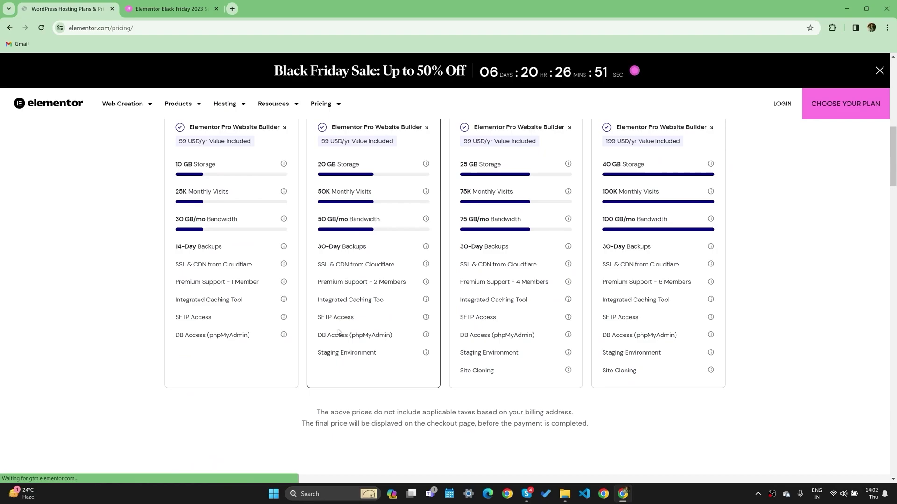
scroll(337, 325, up, 5)
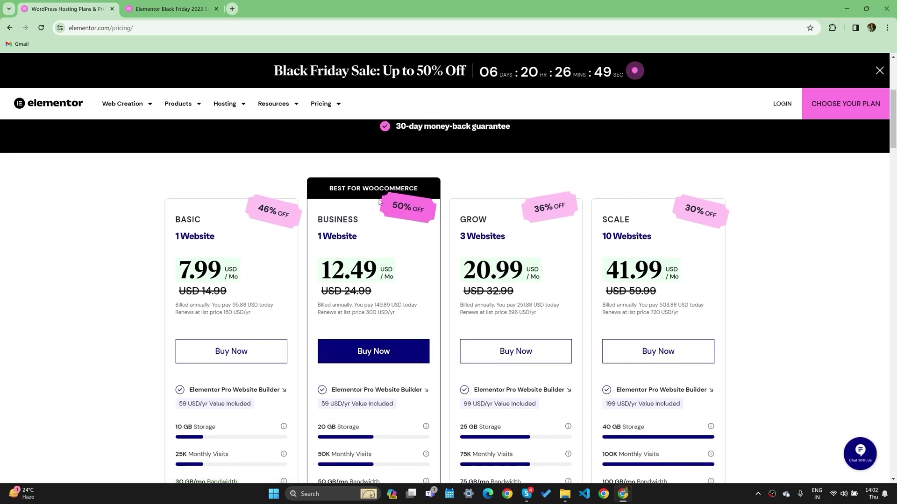
drag(185, 216, 265, 318)
click(265, 318)
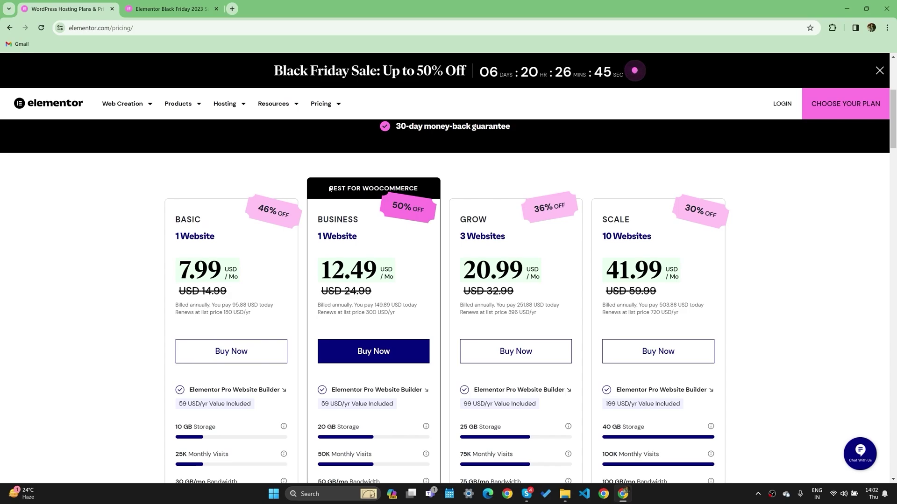
drag(329, 188, 402, 322)
click(408, 295)
drag(317, 236, 387, 242)
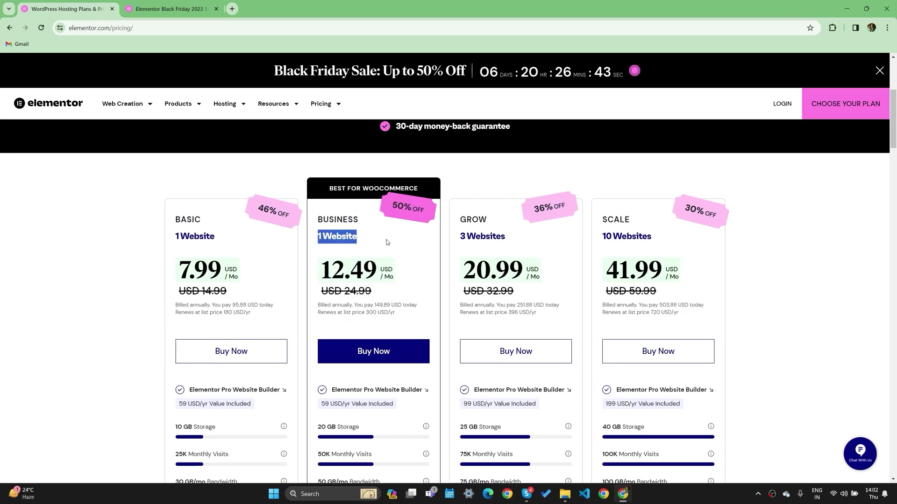
scroll(387, 242, down, 4)
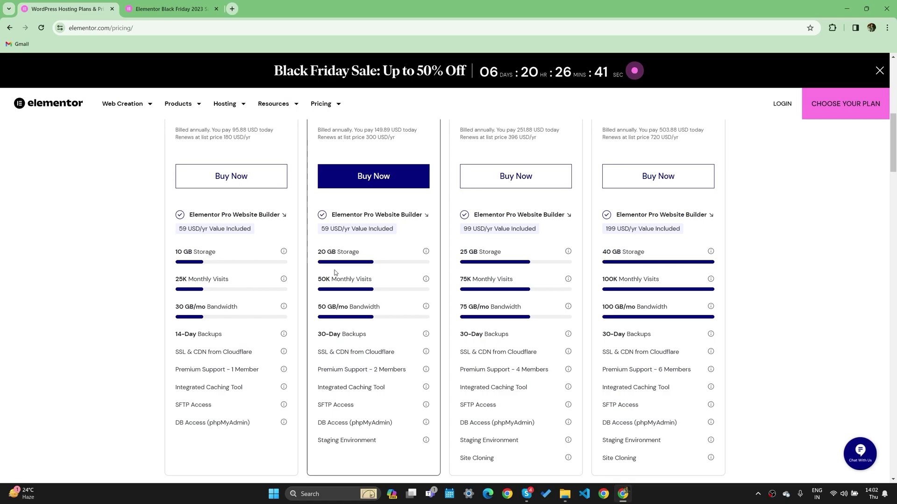
scroll(349, 307, up, 3)
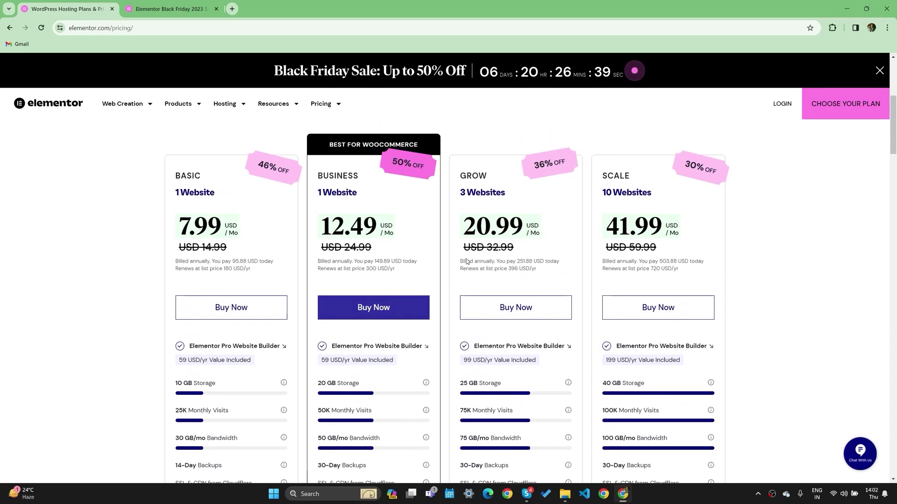
Review the Grow plan: 3 websites, 20.99 USD/Mo, 25 GB storage, site cloning, SSL & CDN.
drag(479, 173, 576, 276)
click(576, 276)
drag(461, 234, 568, 226)
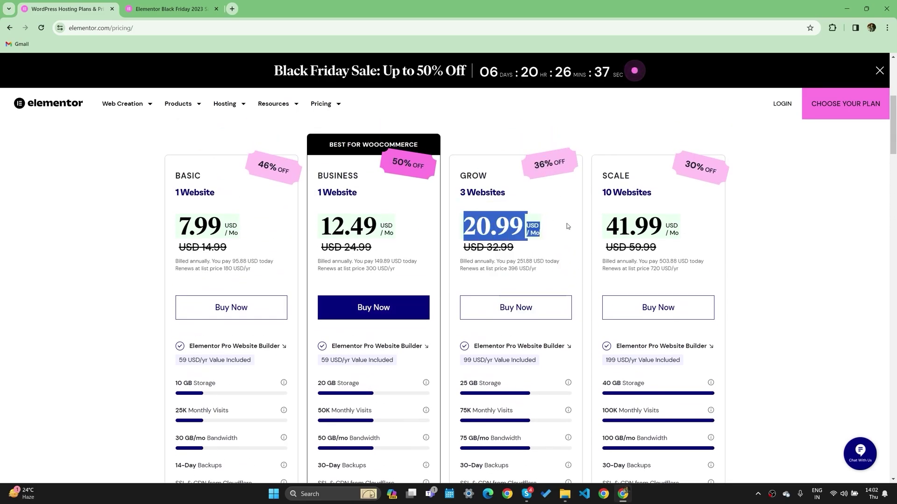
click(567, 226)
drag(477, 183, 542, 258)
click(543, 257)
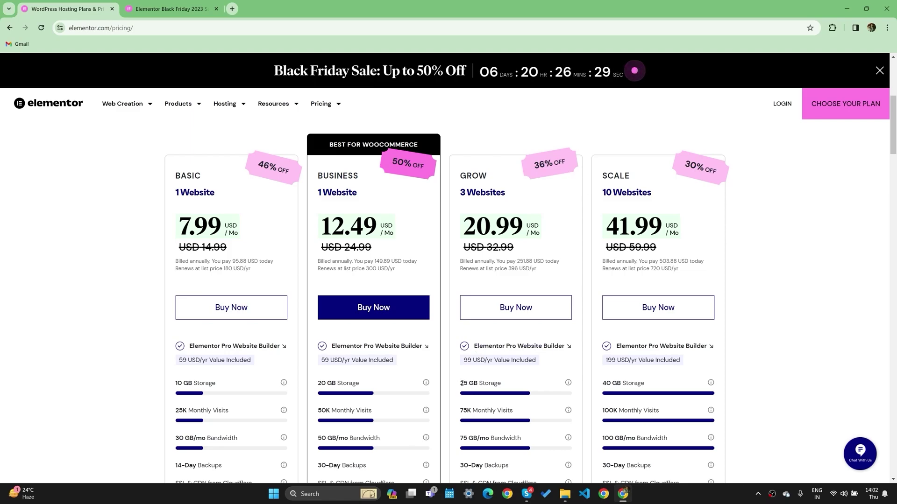
drag(462, 383, 516, 385)
drag(467, 409, 517, 410)
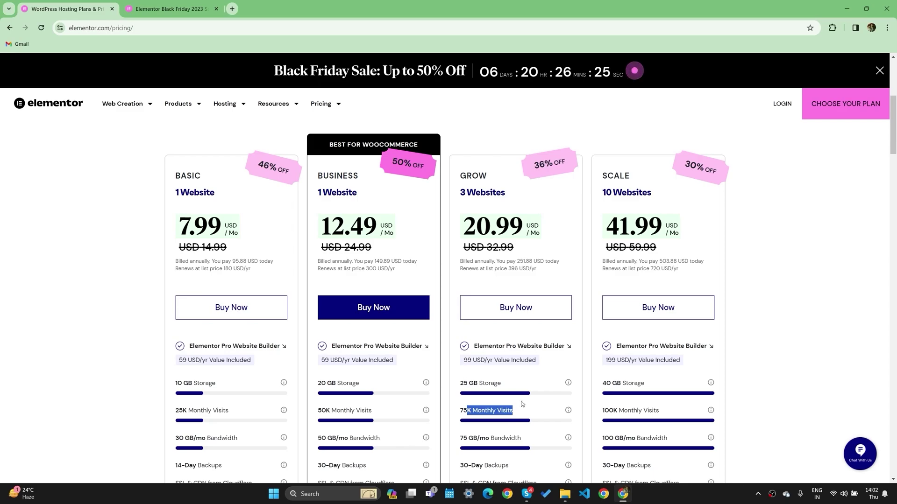
scroll(522, 404, down, 4)
drag(515, 409, 459, 413)
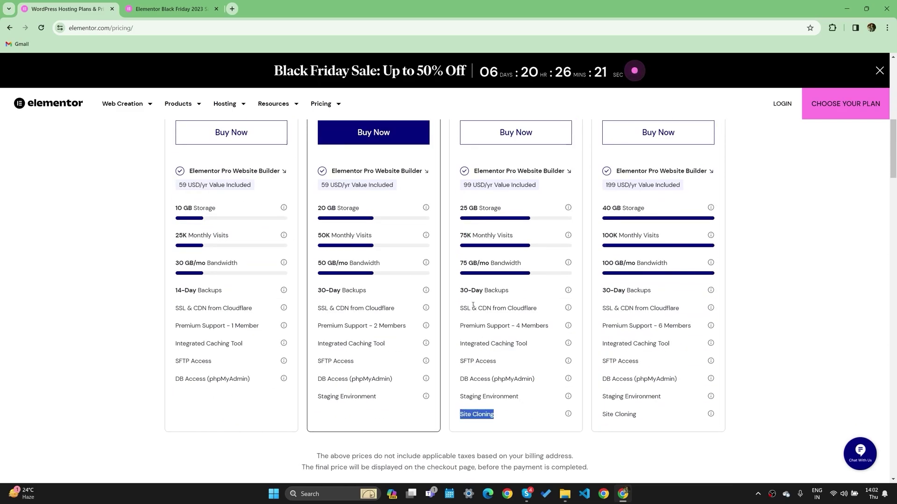
drag(461, 308, 518, 310)
click(517, 309)
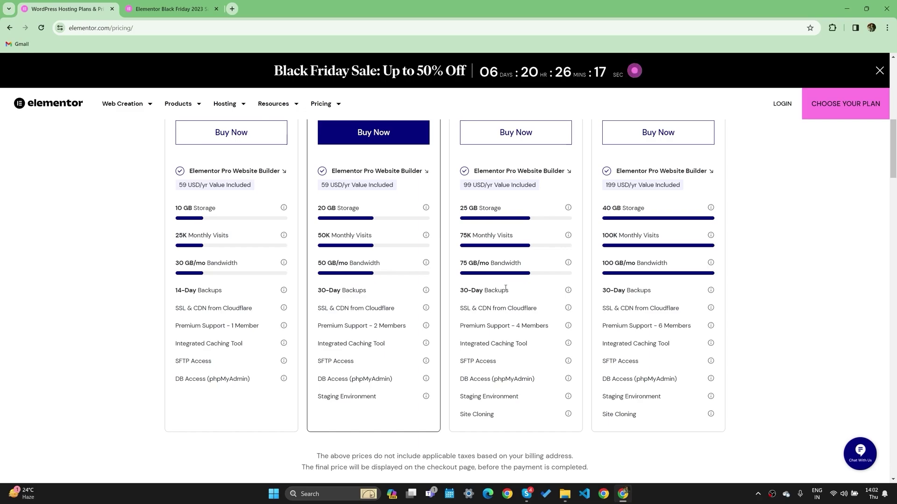
scroll(506, 288, up, 4)
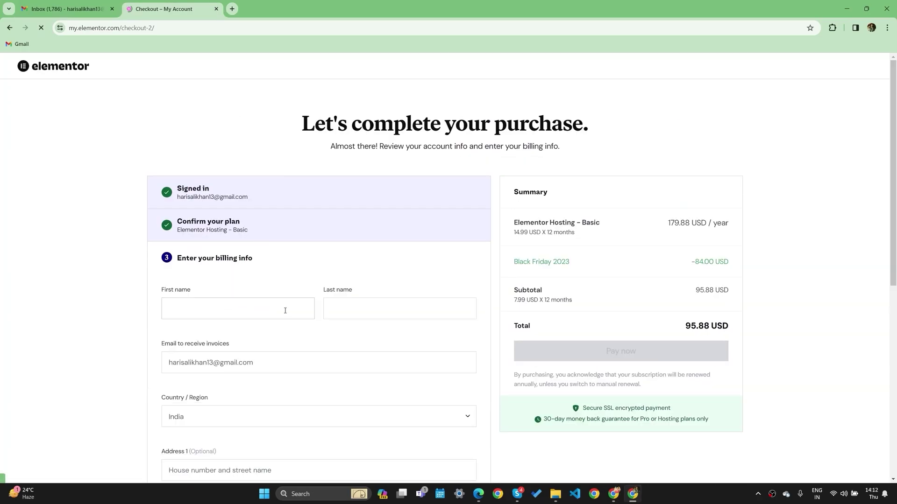
Autofill the billing first name from the saved suggestion and start creating a new hosted website.
click(286, 309)
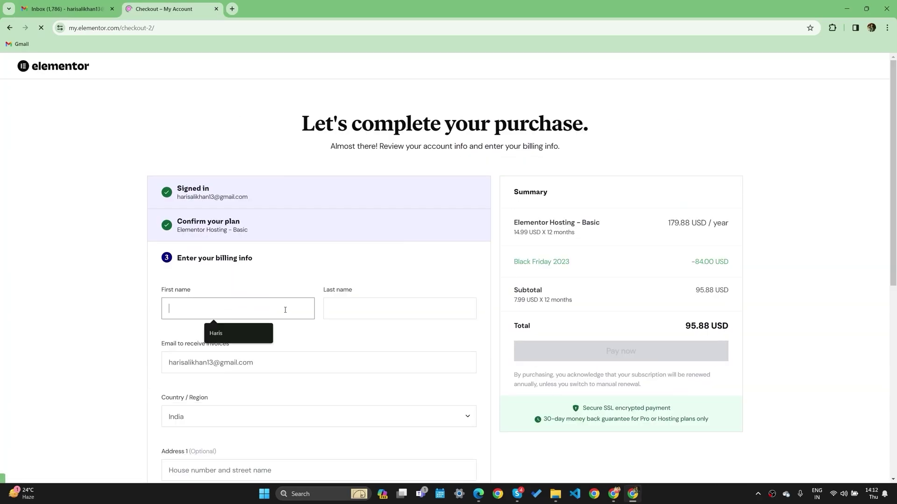
click(219, 333)
click(420, 306)
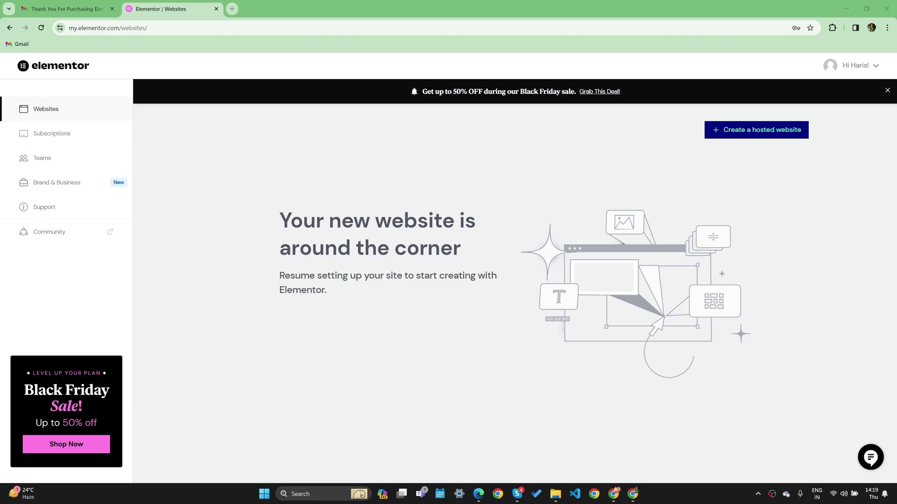
click(738, 136)
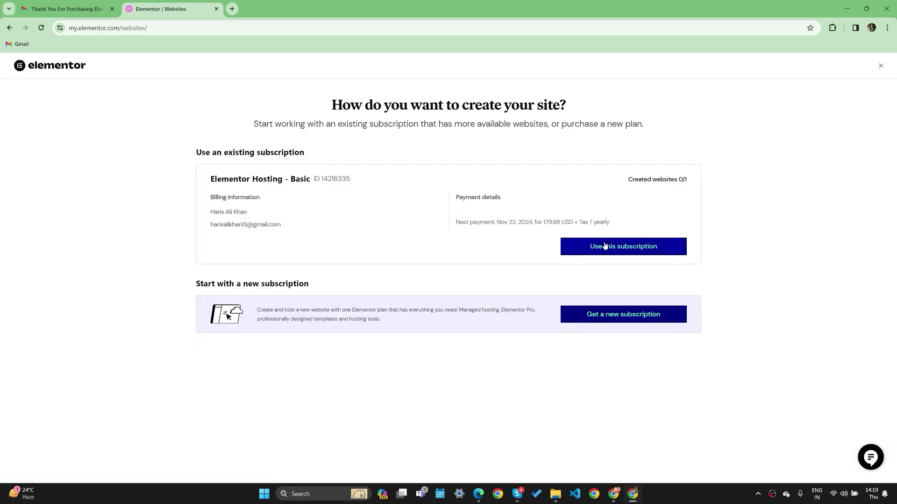
Use the Basic subscription, answer Yes to first website, and name the site 'CodeWithHarry'.
click(639, 251)
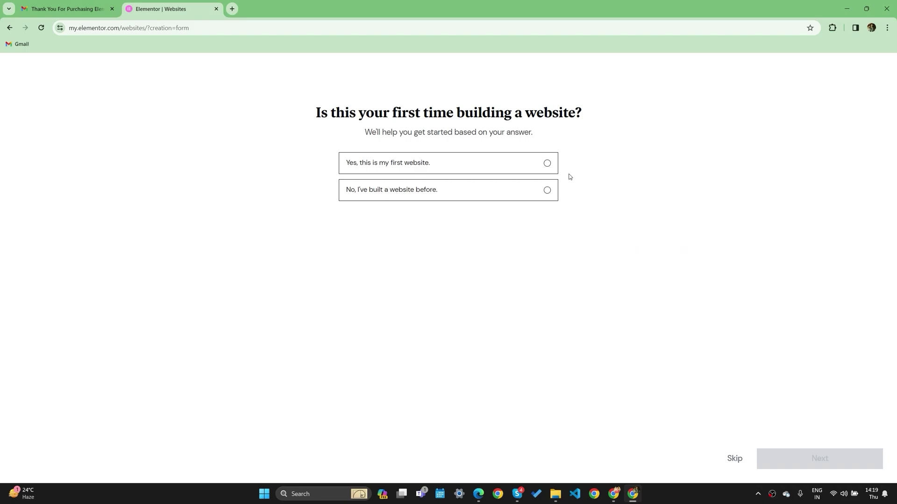
click(546, 166)
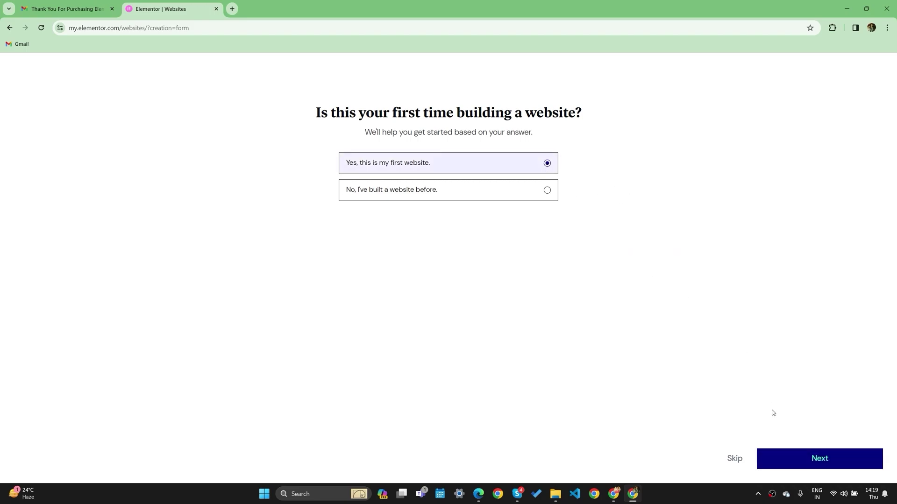
click(809, 460)
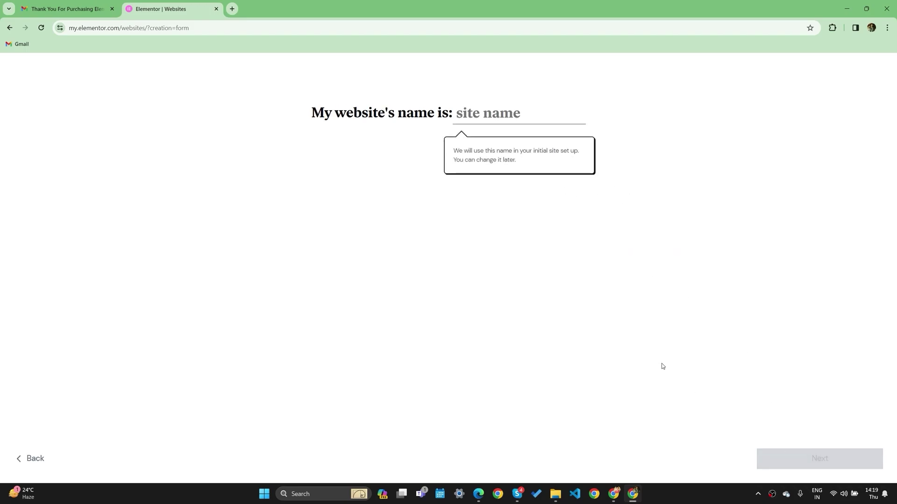
click(495, 116)
text(C)
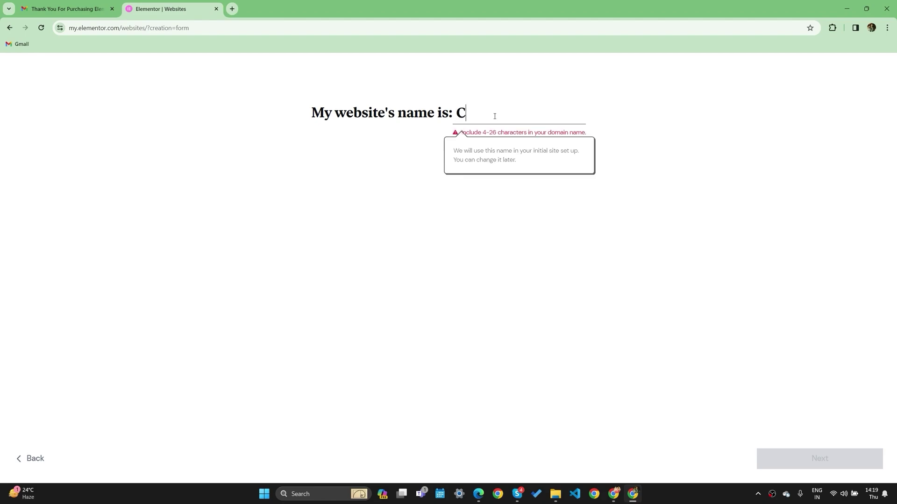
text(odeWithHarry)
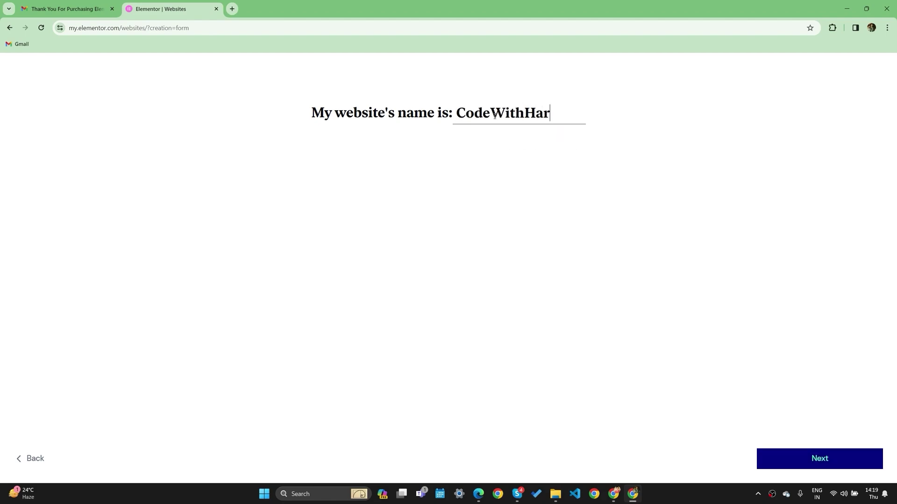
click(846, 462)
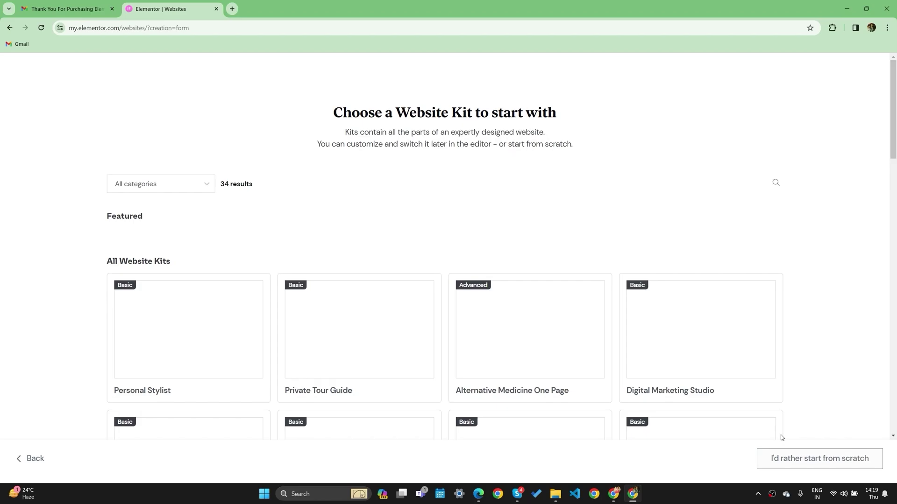
Filter the kits to Blog or Magazine and open the Food Blog kit's What's inside? page.
scroll(380, 234, down, 3)
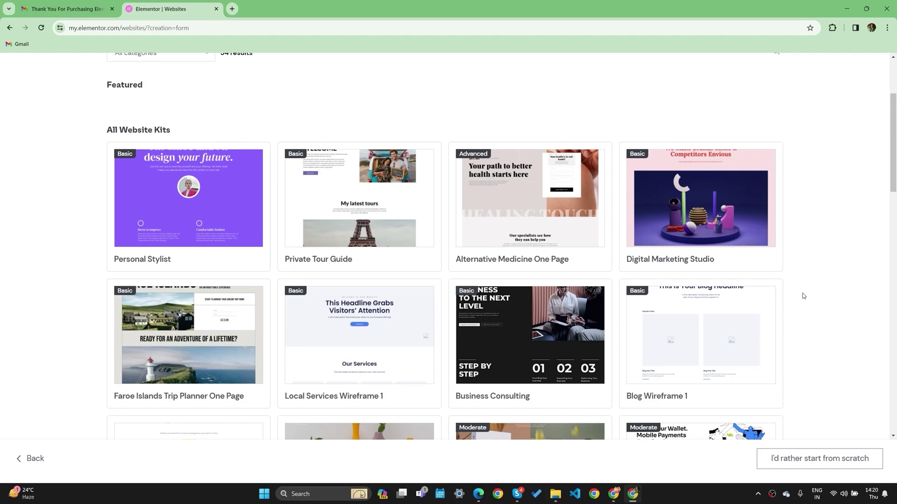
scroll(801, 296, down, 5)
scroll(170, 97, up, 6)
click(170, 97)
click(155, 136)
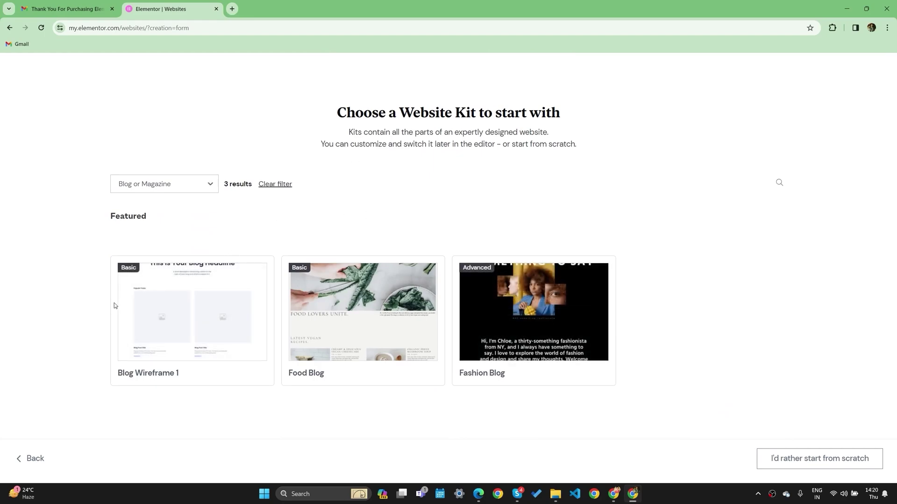
mouse_move(206, 282)
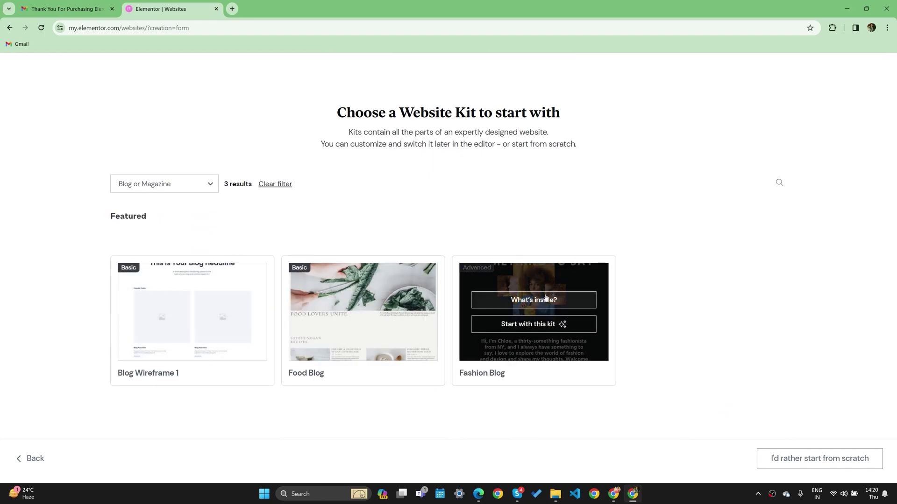
mouse_move(370, 276)
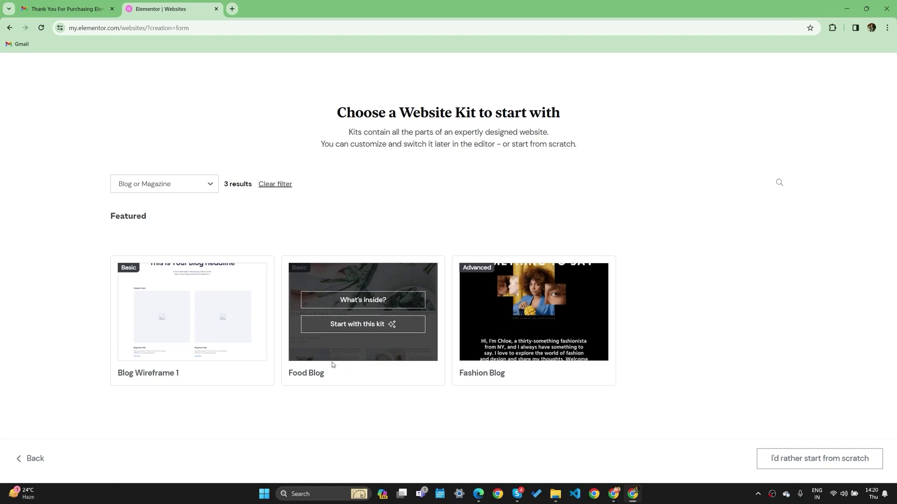
click(375, 302)
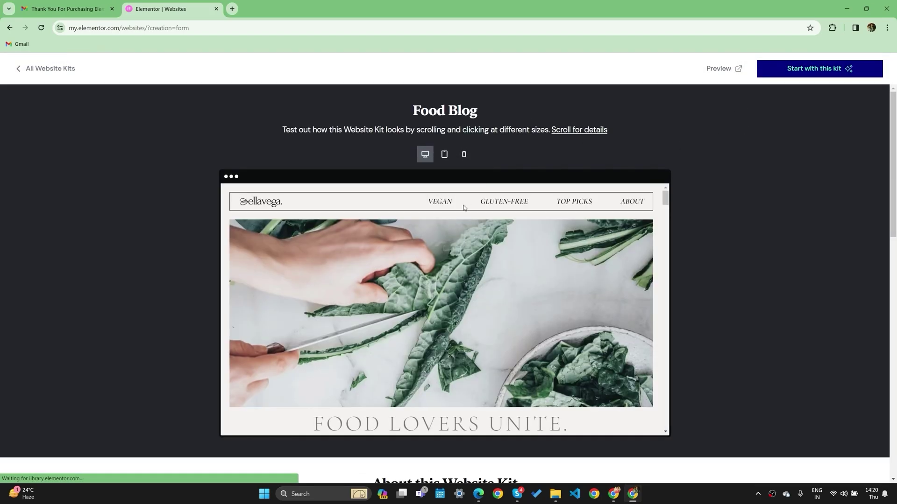
click(444, 154)
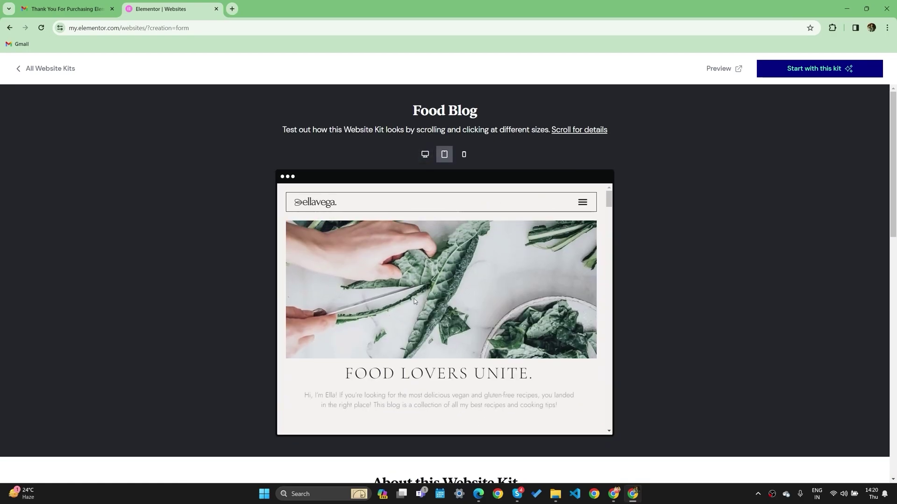
scroll(431, 326, down, 5)
scroll(444, 317, down, 10)
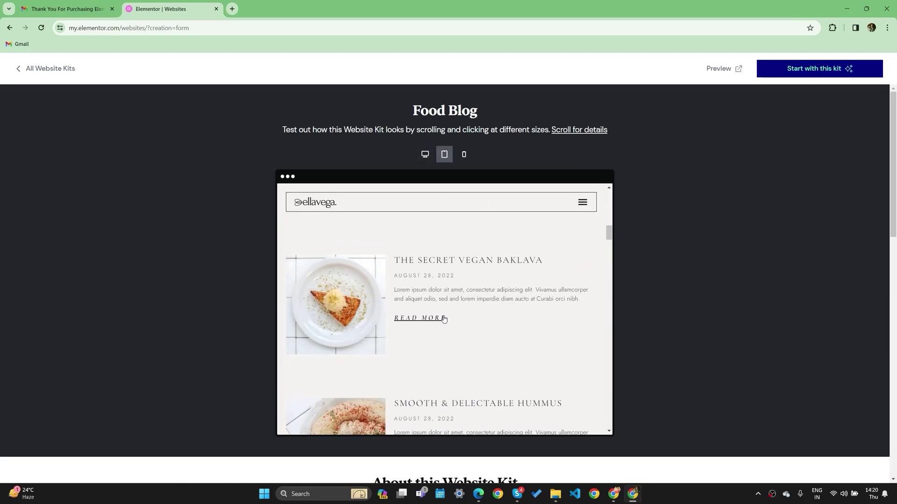
scroll(612, 256, down, 10)
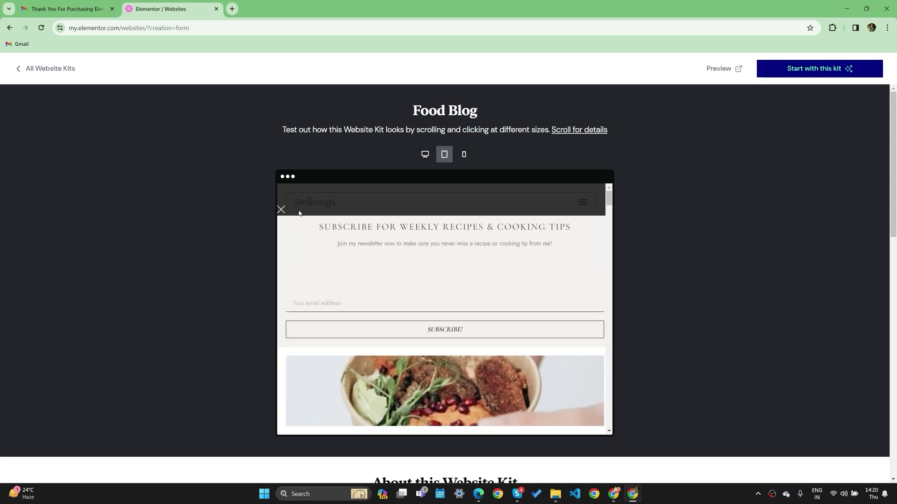
click(281, 209)
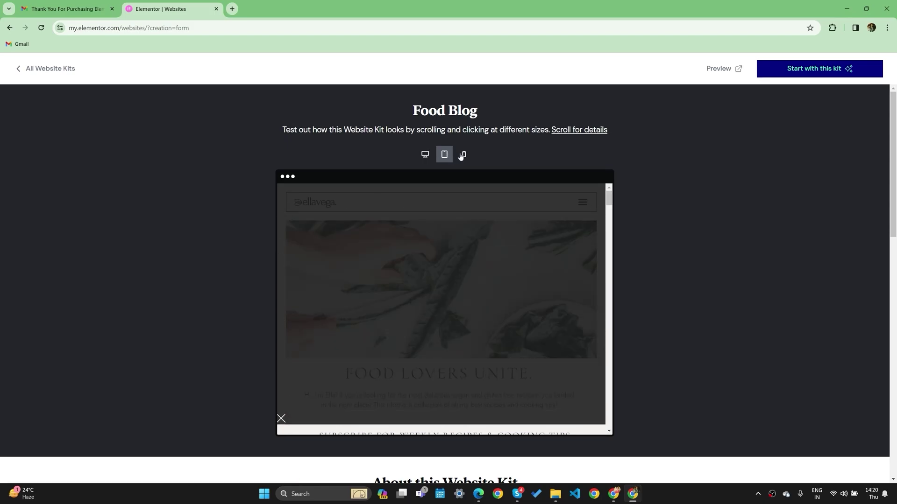
click(465, 154)
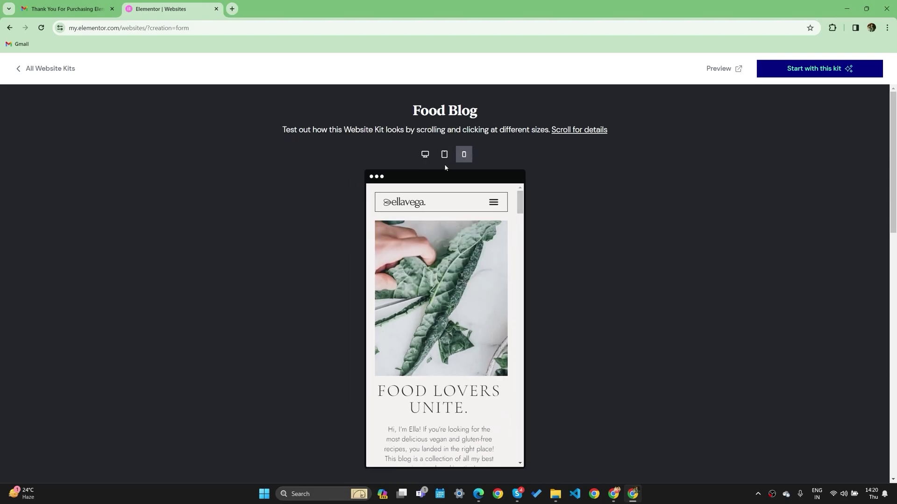
click(444, 161)
click(425, 155)
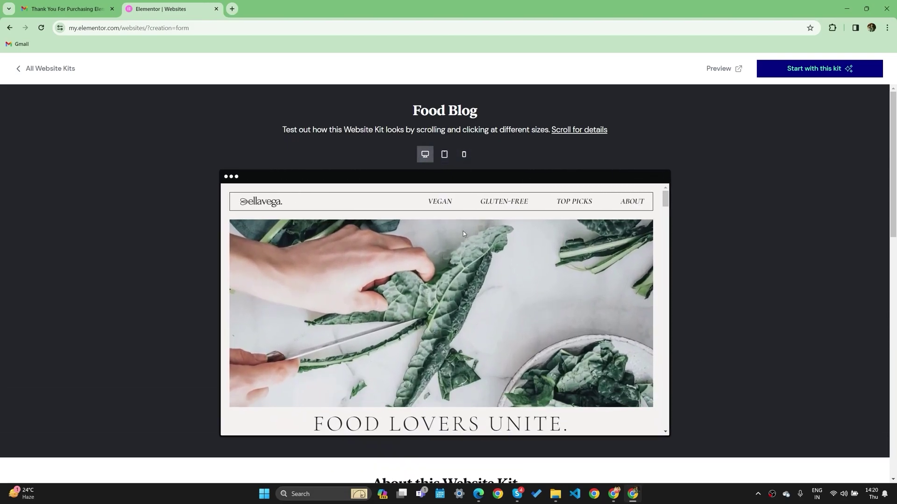
scroll(469, 284, down, 4)
scroll(469, 284, down, 5)
scroll(735, 283, down, 5)
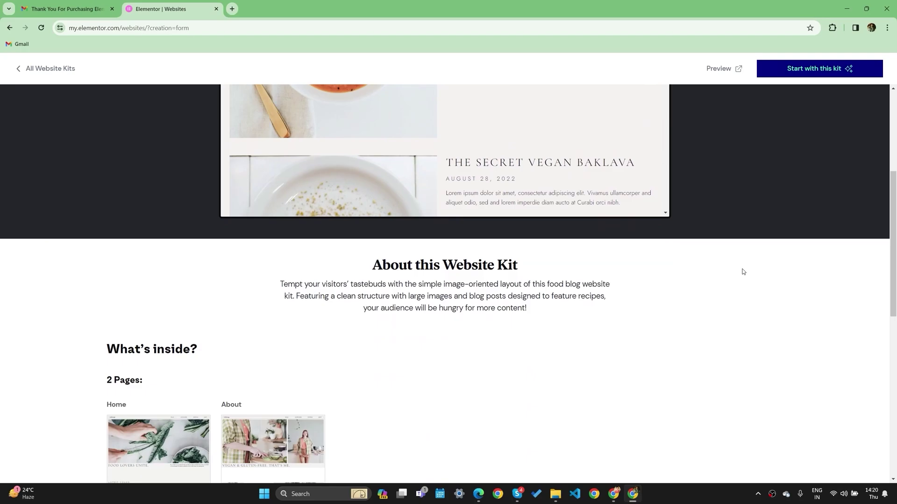
scroll(565, 280, down, 5)
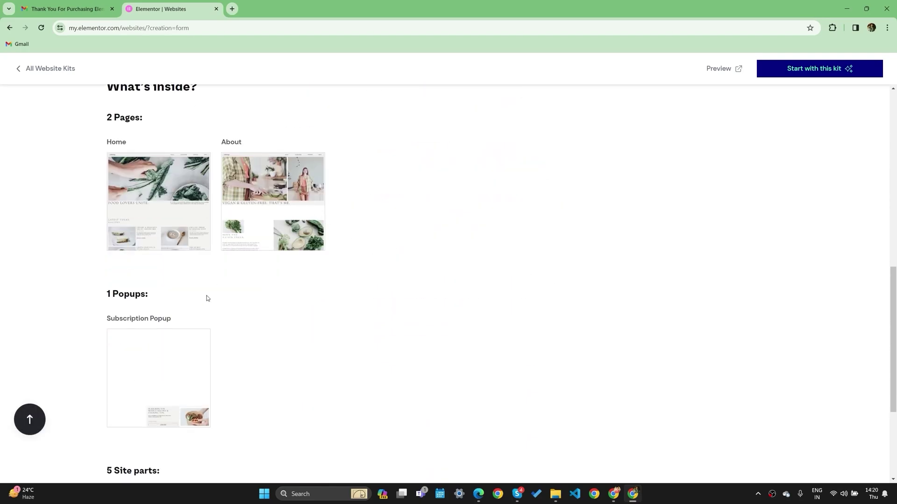
scroll(291, 298, down, 3)
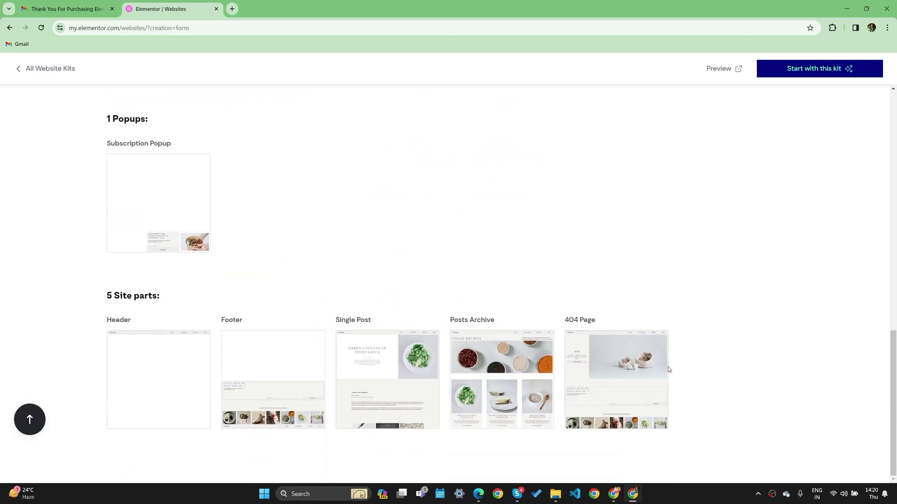
scroll(514, 364, up, 15)
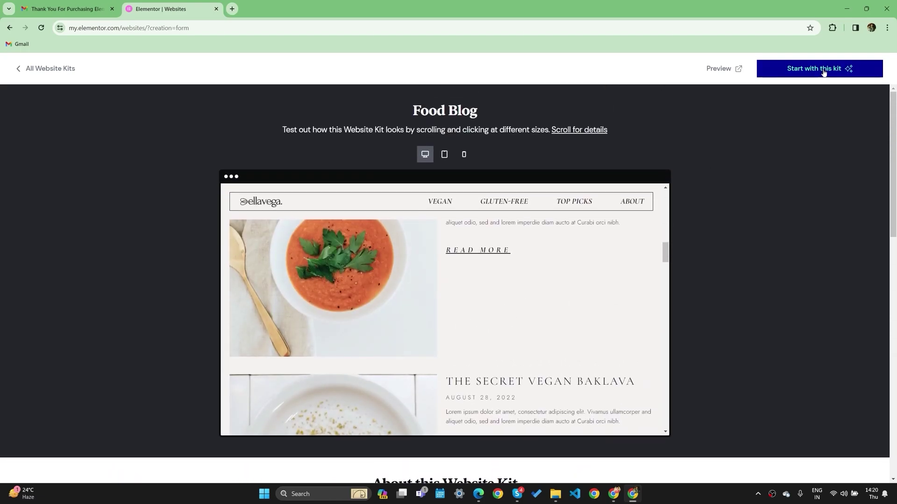
Build the site from the Food Blog kit and try opening its homepage in the editor.
click(824, 73)
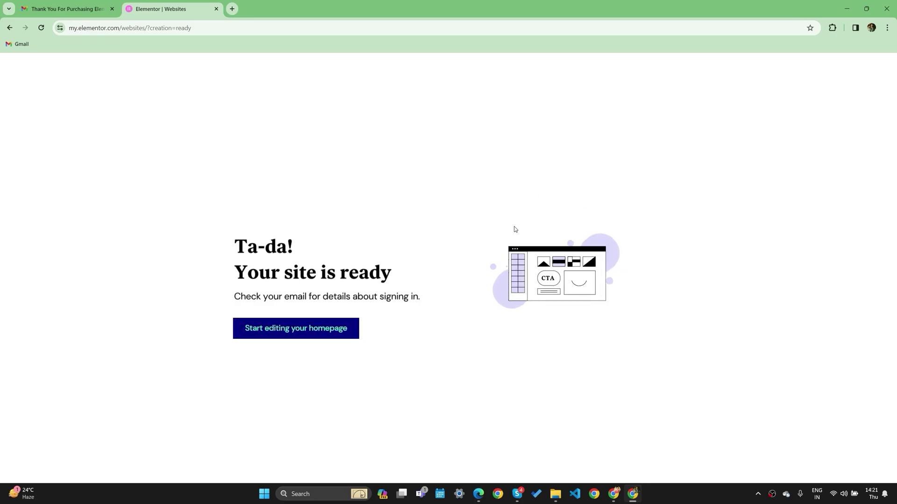
click(289, 333)
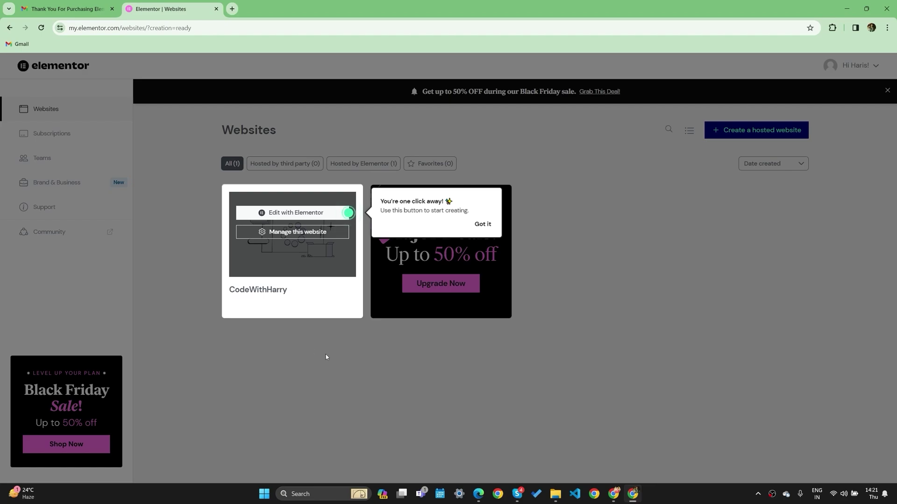
click(295, 213)
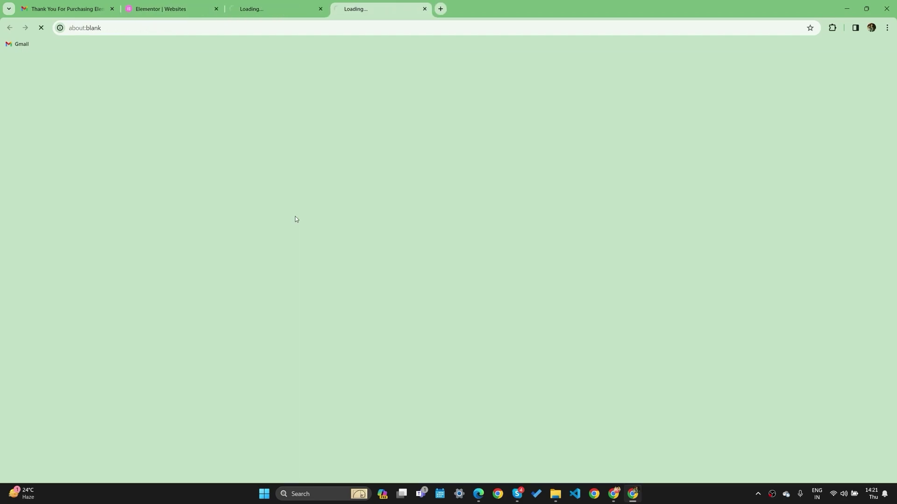
click(281, 5)
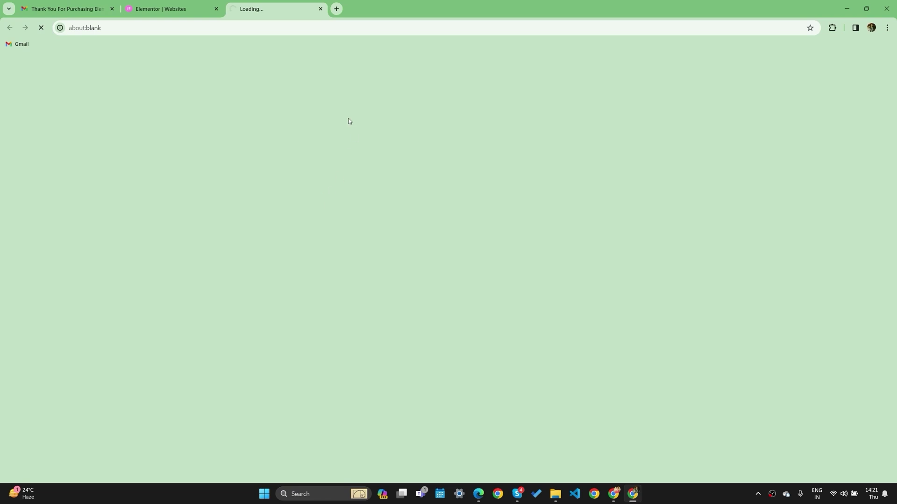
Retry the editor from the websites dashboard, then go to CodeWithHarry's management page.
click(222, 3)
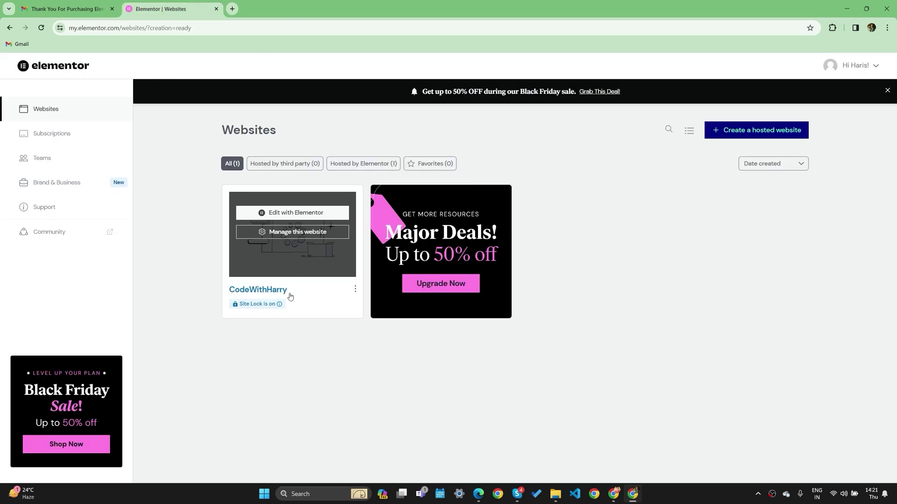
click(301, 213)
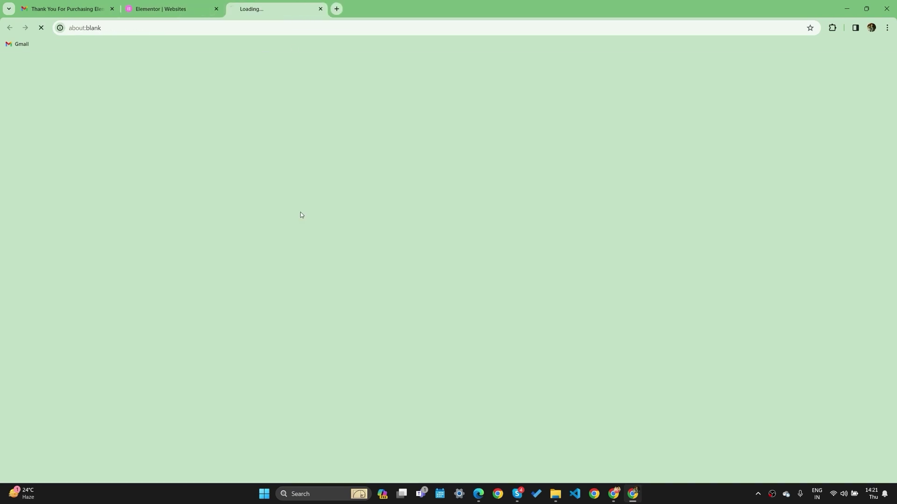
click(186, 6)
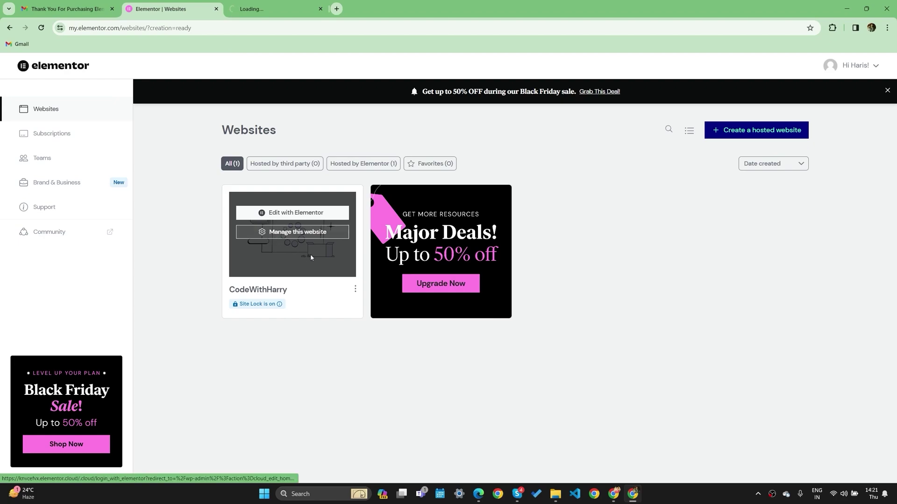
click(290, 234)
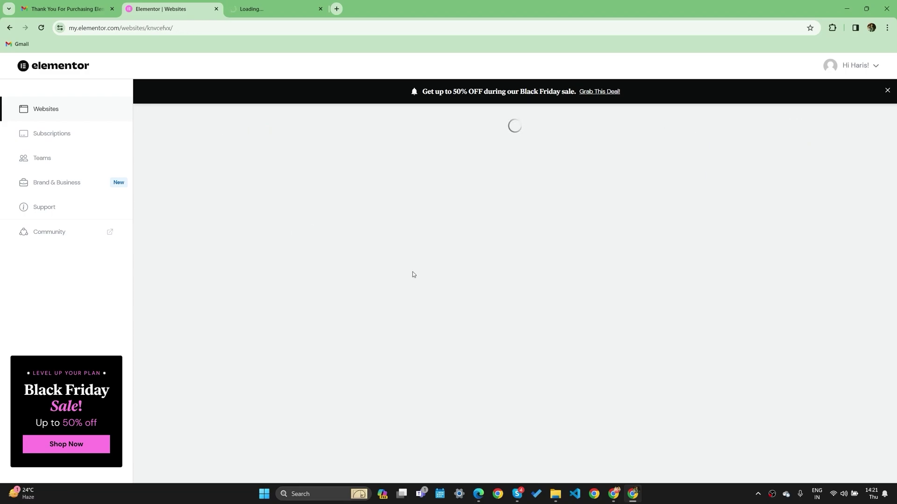
Reveal the Site Lock pin code and open knvcefvx.elementor.cloud in a new tab.
scroll(467, 230, down, 1)
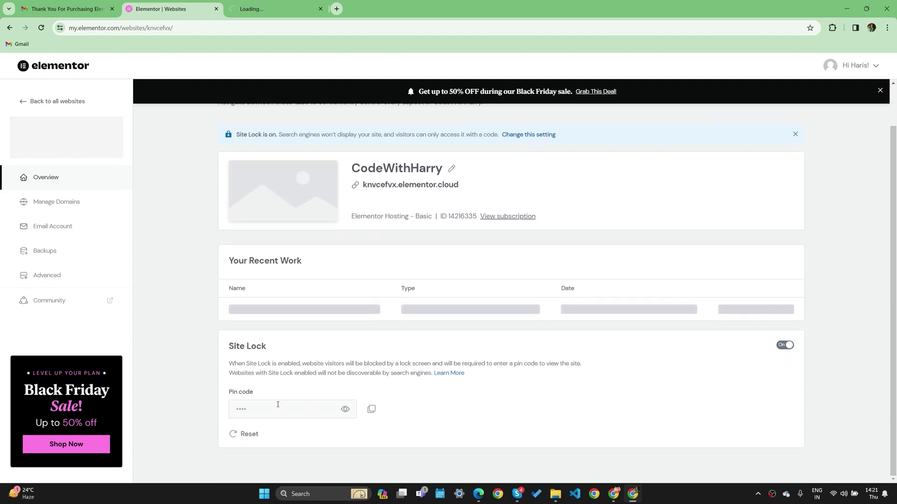
drag(228, 363, 582, 363)
click(445, 360)
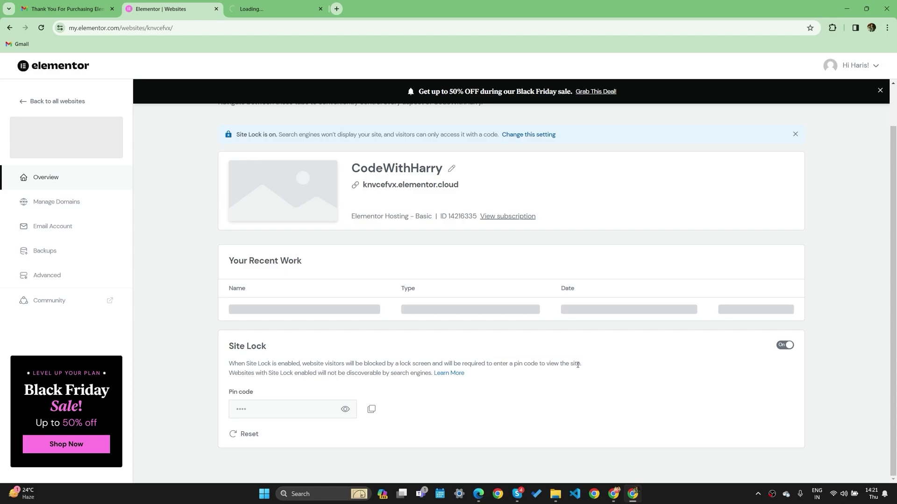
click(345, 410)
drag(250, 409, 276, 409)
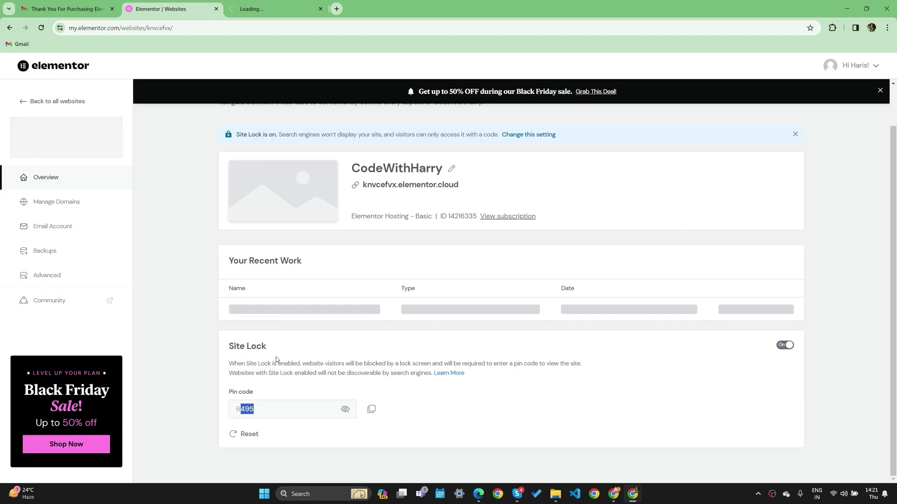
drag(256, 357, 513, 387)
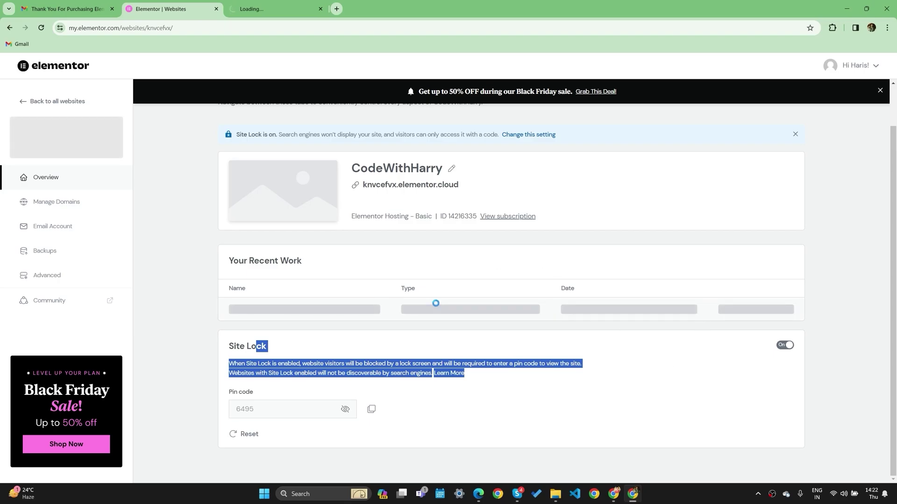
click(401, 185)
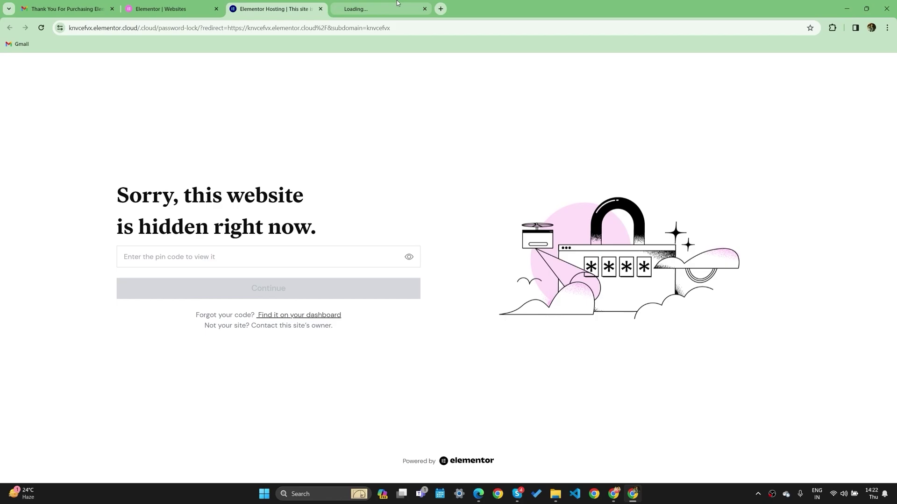
Close the extra tabs, reopen CodeWithHarry from the websites list, and return to the lock page.
click(424, 9)
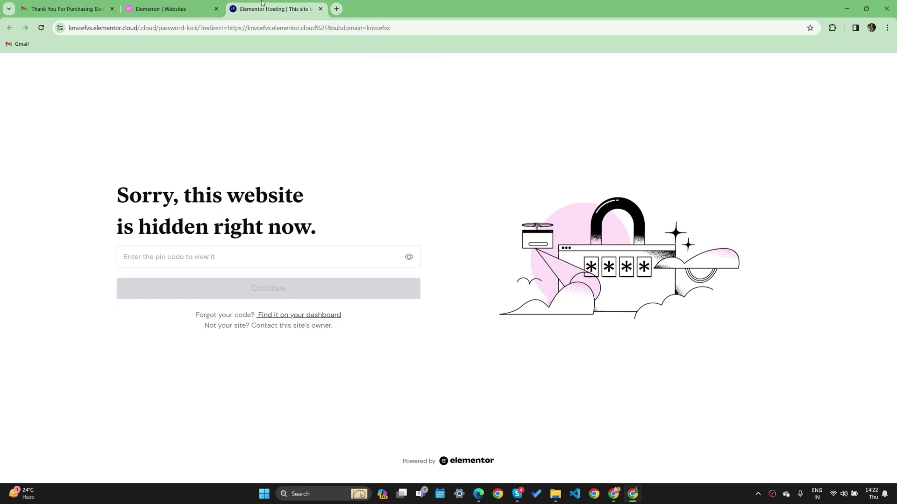
key(ctrl+w)
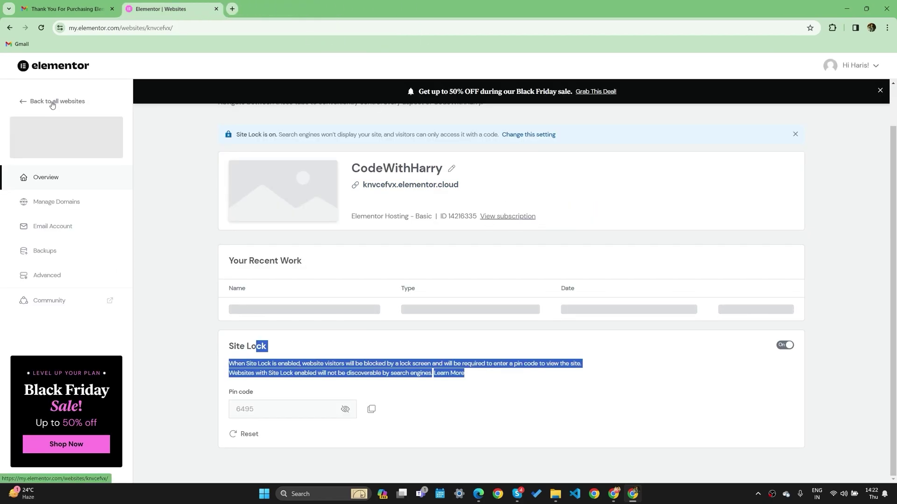
click(53, 103)
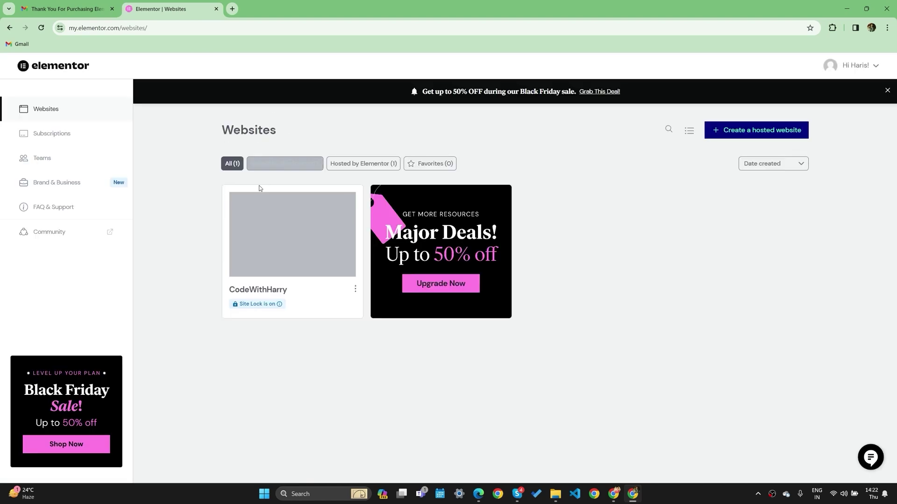
click(283, 215)
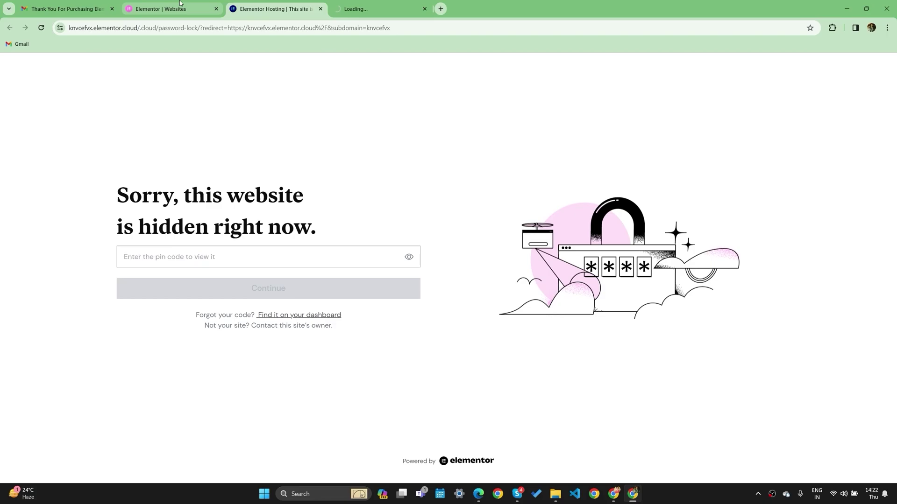
click(177, 6)
click(285, 5)
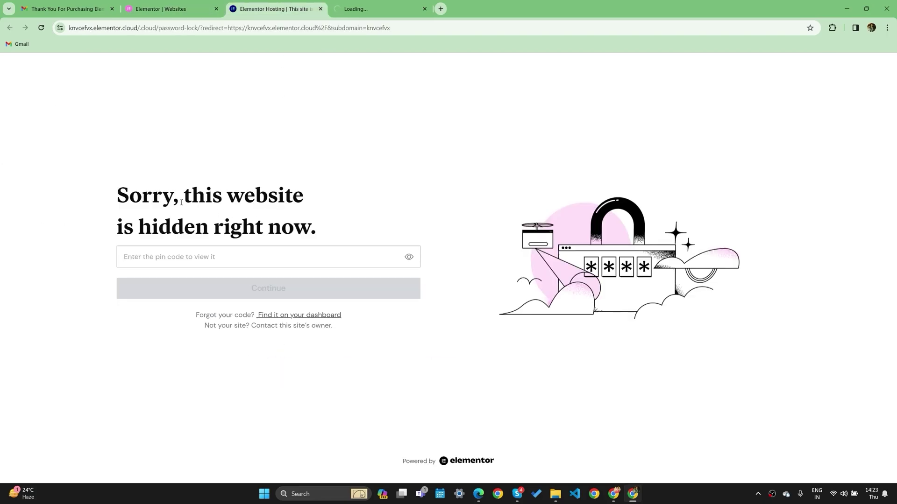
drag(181, 202, 281, 234)
key(ctrl+shift+Tab)
key(ctrl+Tab)
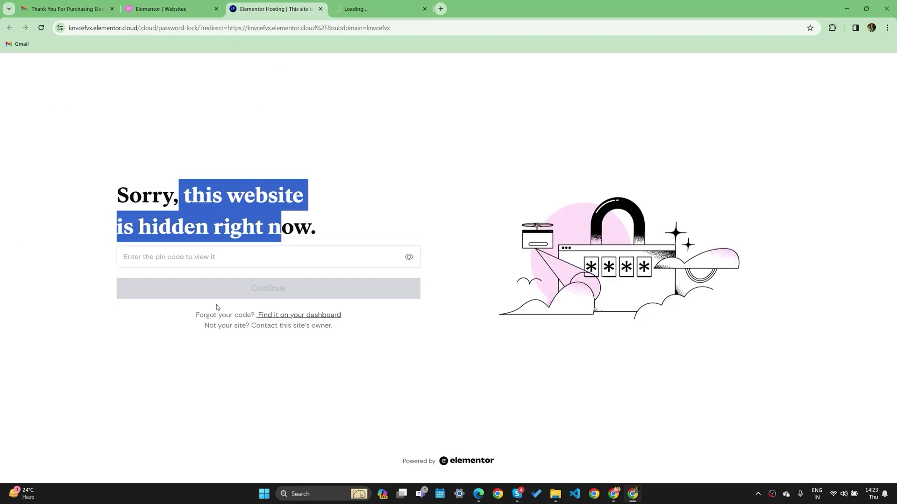
Enter the site's pin code to unlock the site, then return to the dashboard tab.
click(226, 257)
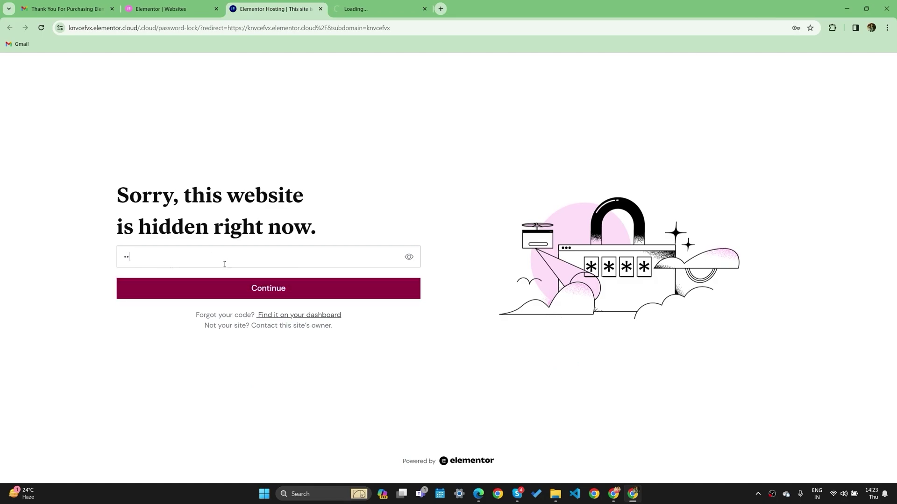
click(245, 287)
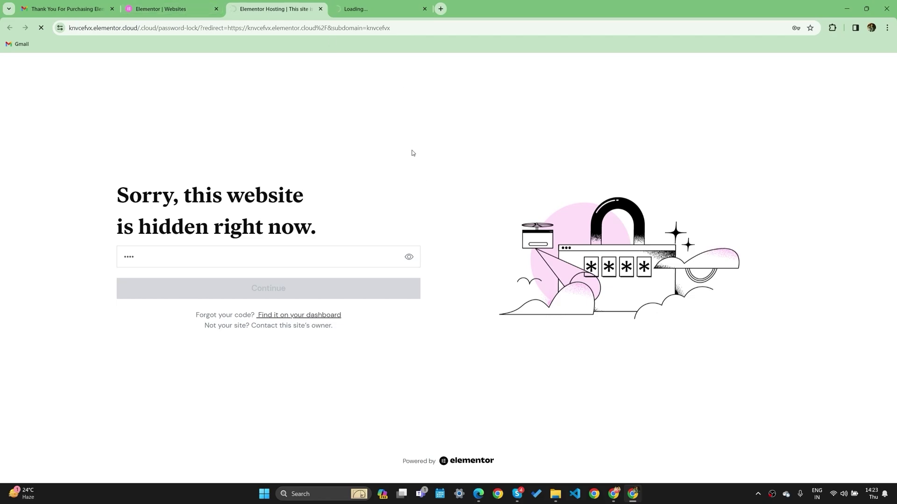
click(170, 8)
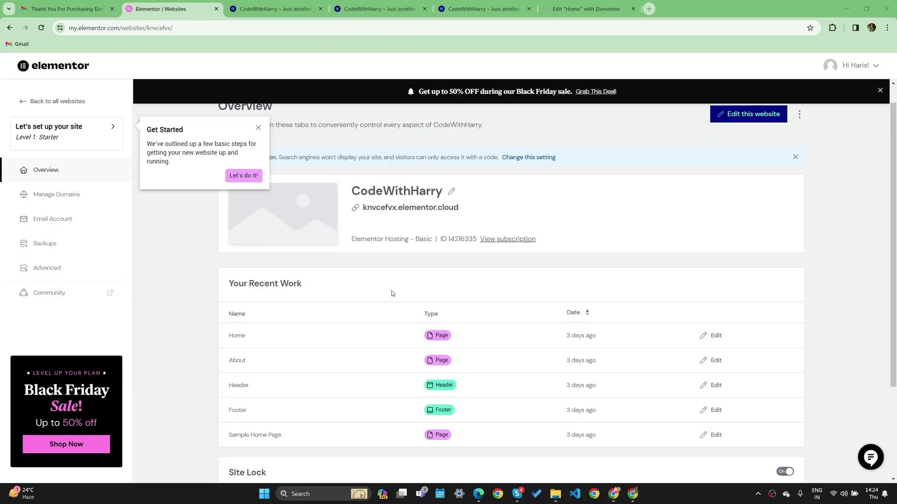
Scroll through the unlocked CodeWithHarry food blog in its tab.
scroll(391, 291, down, 4)
scroll(446, 280, up, 4)
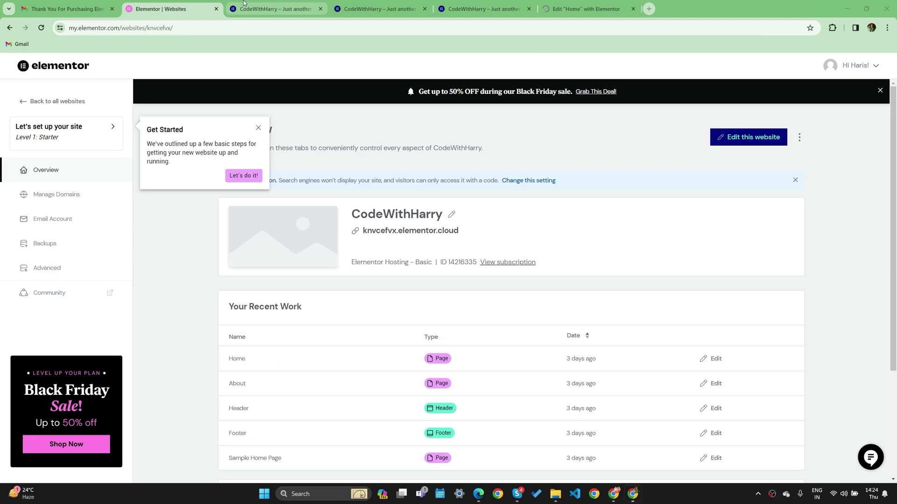
click(275, 9)
scroll(278, 352, down, 6)
scroll(276, 355, down, 10)
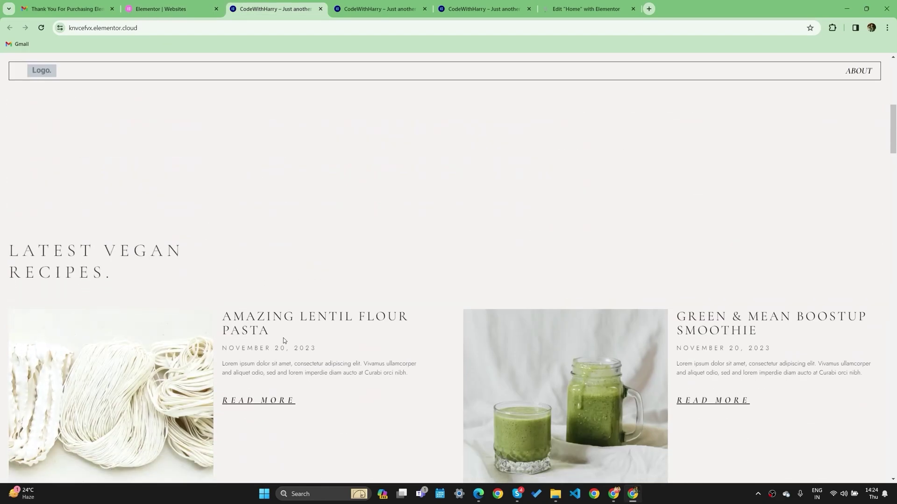
scroll(290, 360, up, 5)
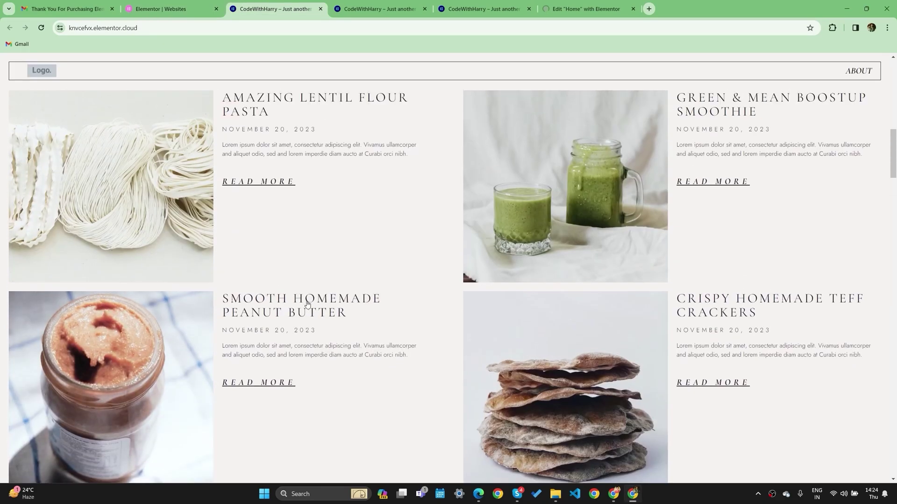
scroll(311, 315, up, 8)
scroll(312, 330, up, 4)
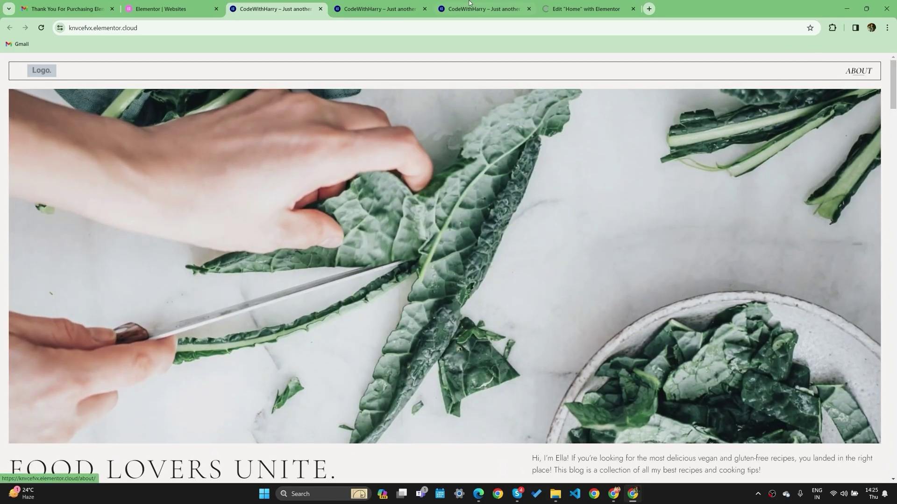
Close the old Edit Home tab and go back to the list of all websites.
click(632, 9)
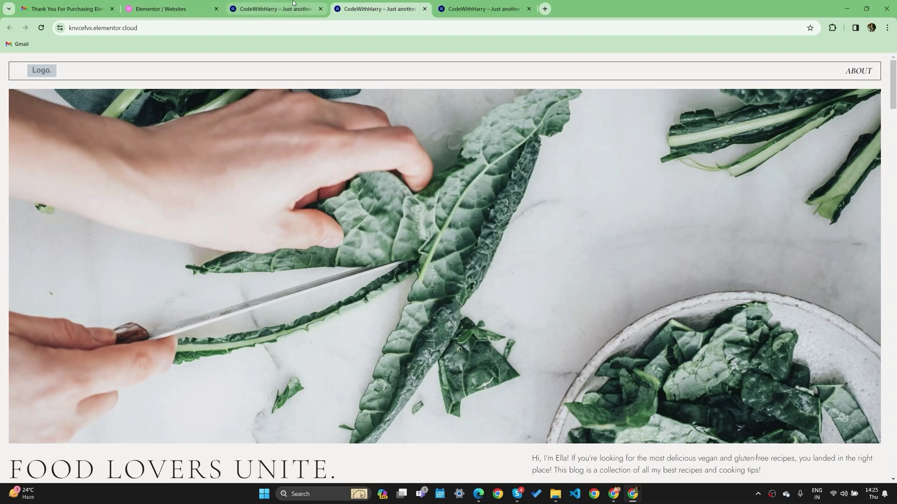
click(171, 9)
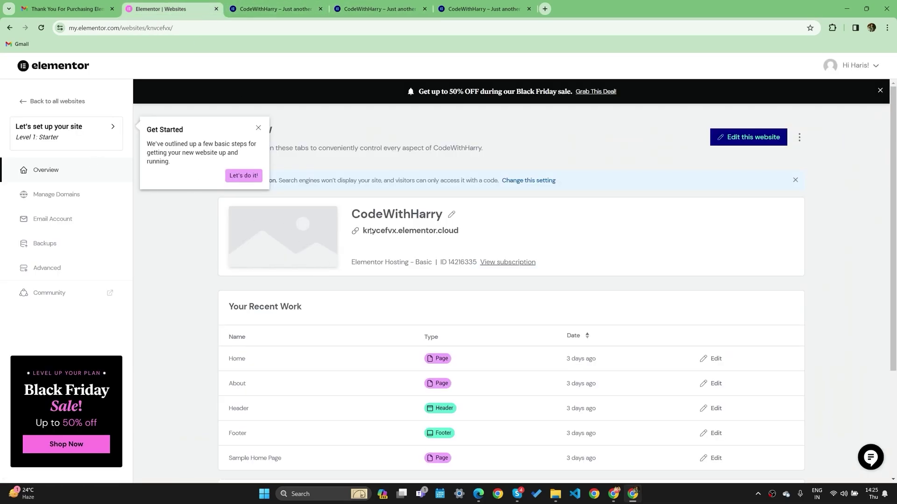
click(58, 102)
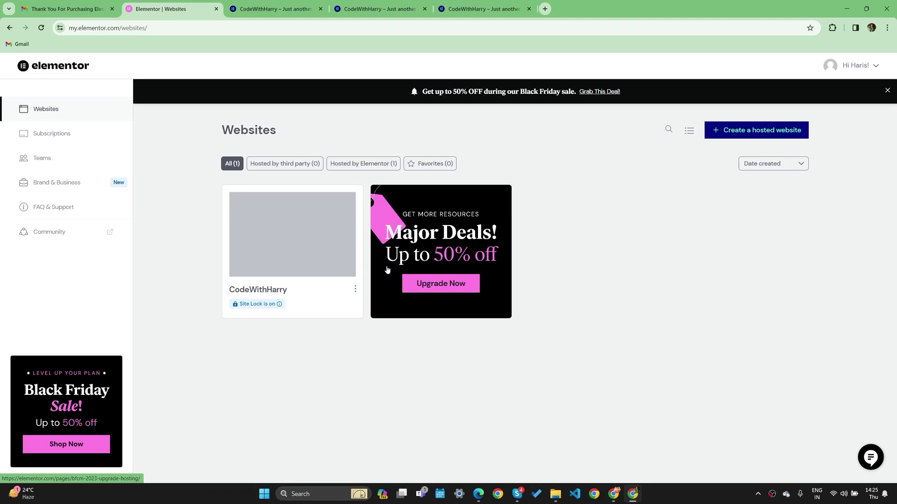
Open the CodeWithHarry Home page in Elementor's editor and reposition the Structure panel.
mouse_move(271, 245)
click(287, 213)
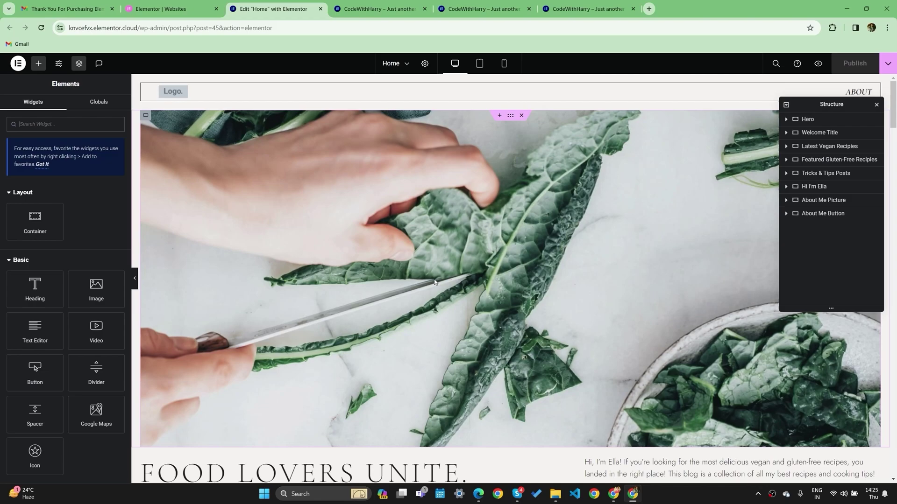
drag(837, 105, 775, 146)
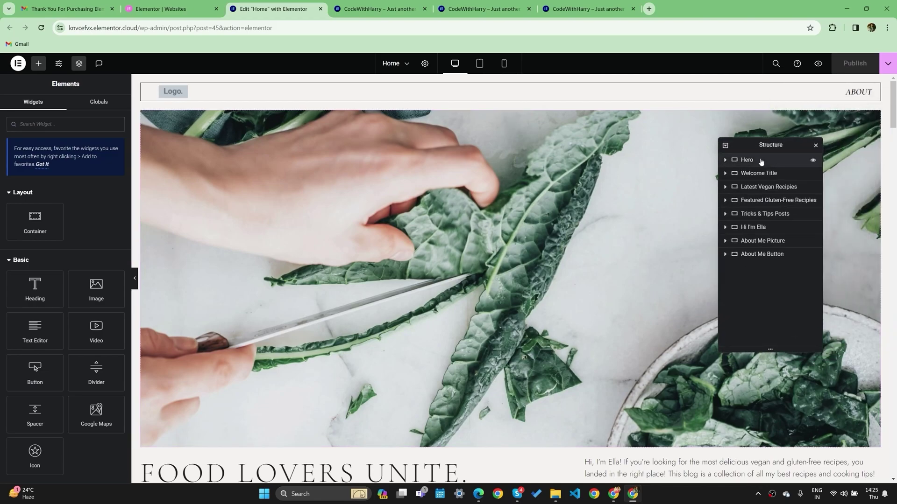
Inspect the Hero, Welcome Title and Latest Vegan Recipes sections, including their Heading and Posts widgets.
click(746, 160)
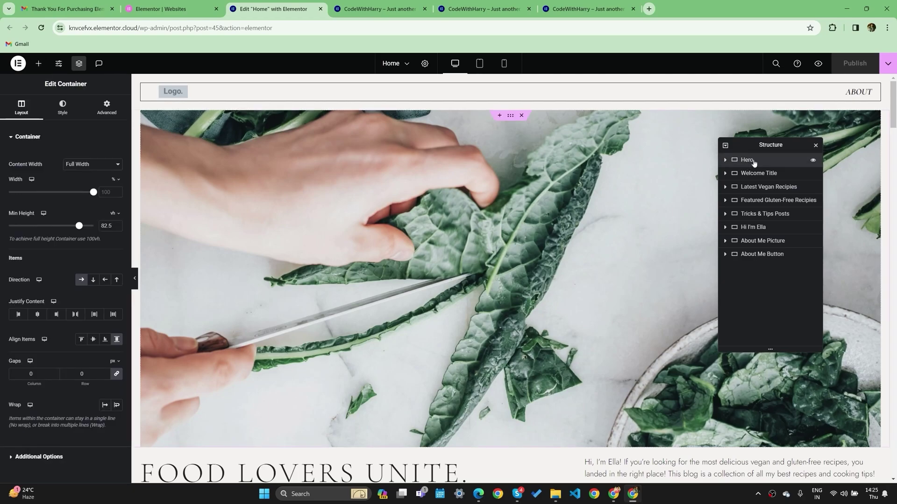
click(758, 174)
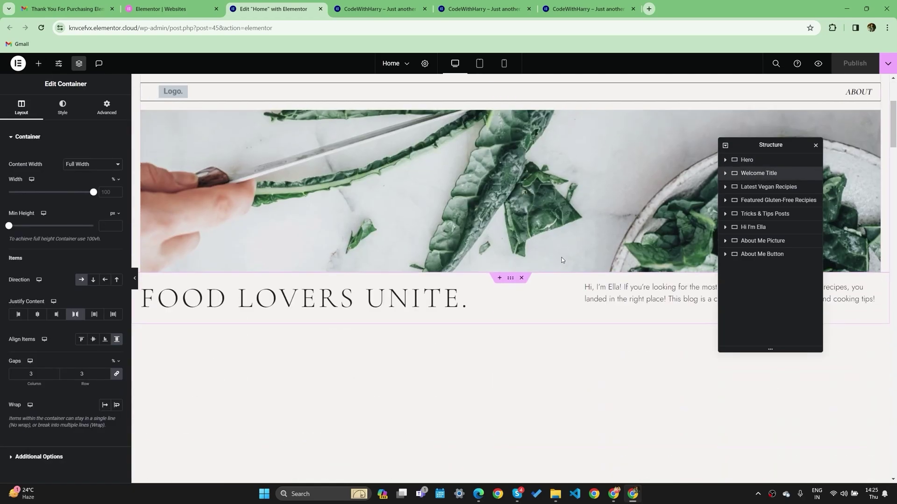
click(768, 187)
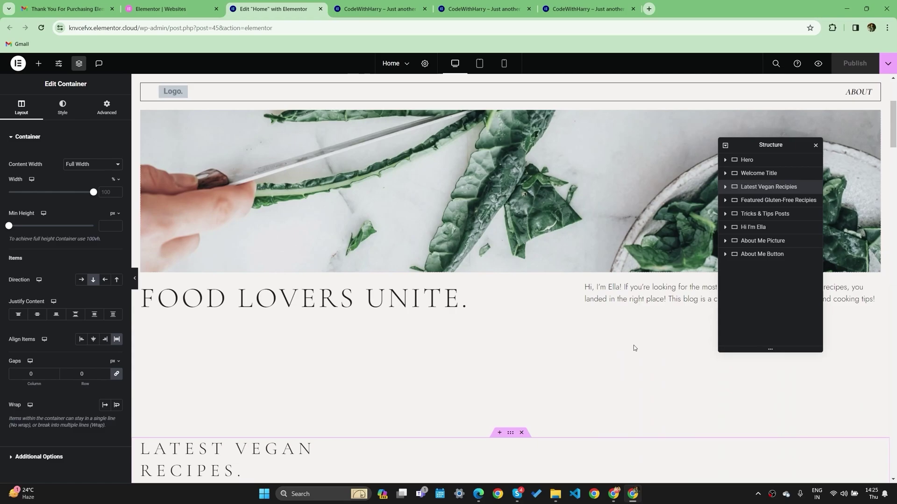
scroll(472, 370, down, 5)
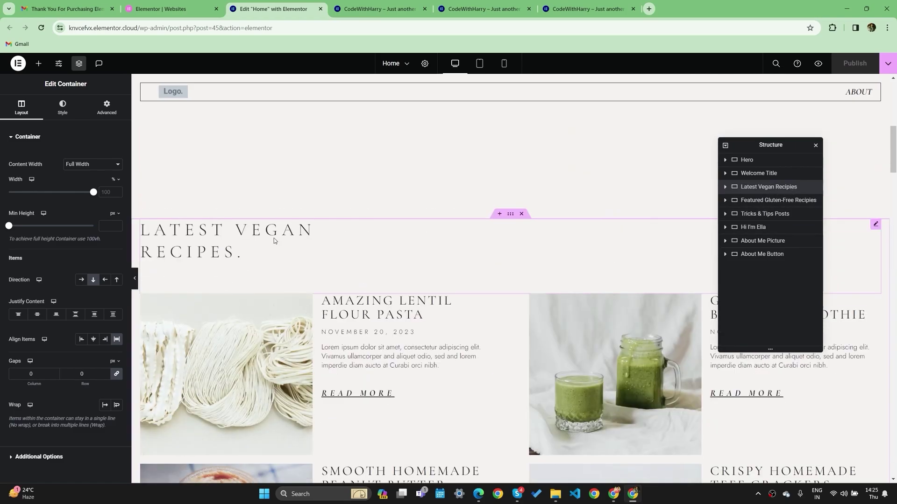
click(238, 233)
scroll(264, 262, up, 5)
scroll(274, 284, down, 9)
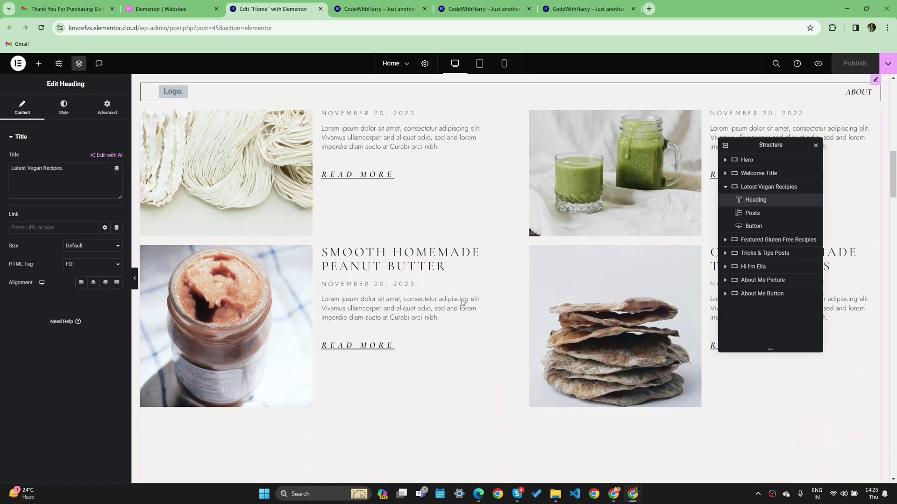
click(753, 214)
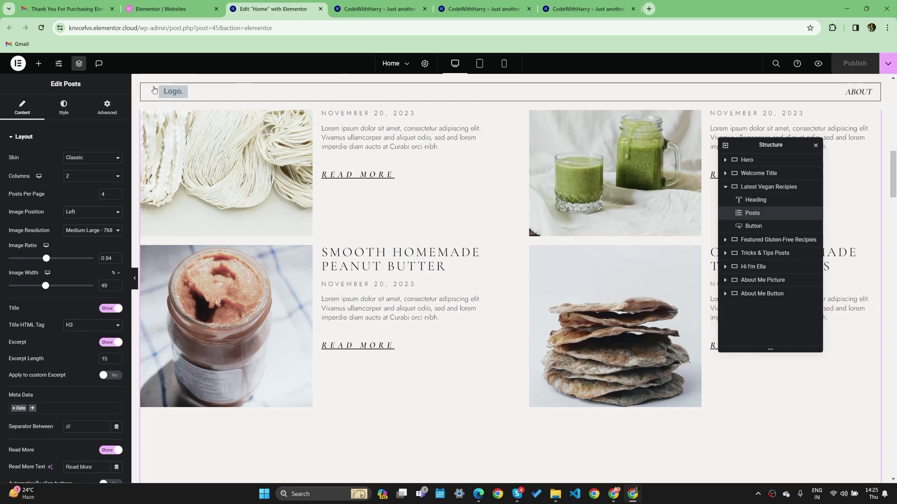
Show the widgets panel, then expand the Hero section and select its inner container.
click(39, 63)
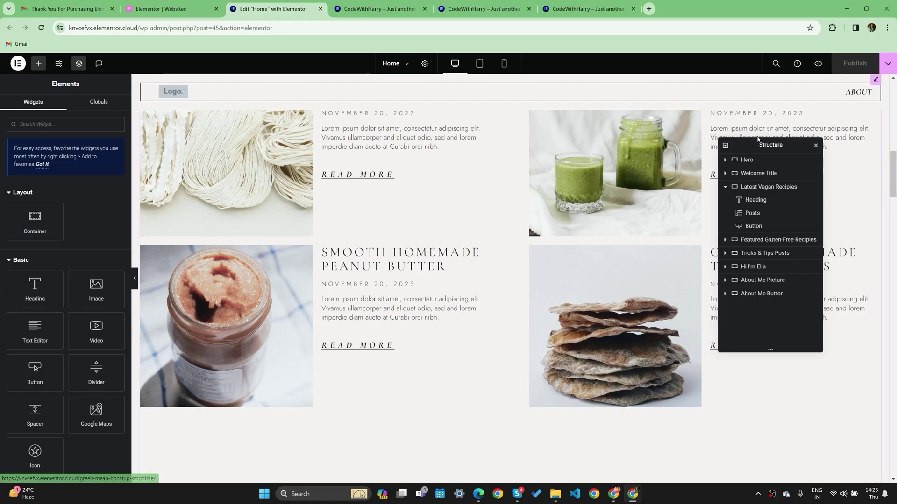
click(757, 162)
click(758, 172)
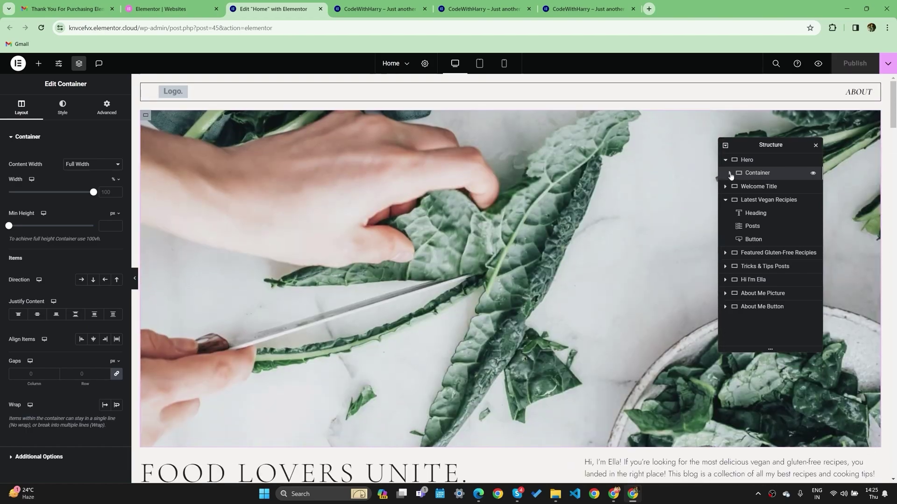
Edit the header's Site Logo and browse the Media Library for a replacement image.
click(730, 174)
click(192, 93)
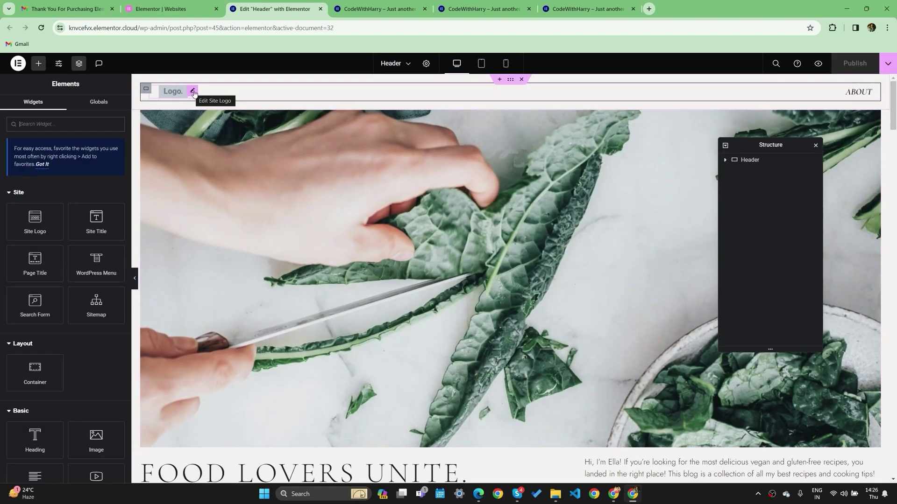
click(193, 91)
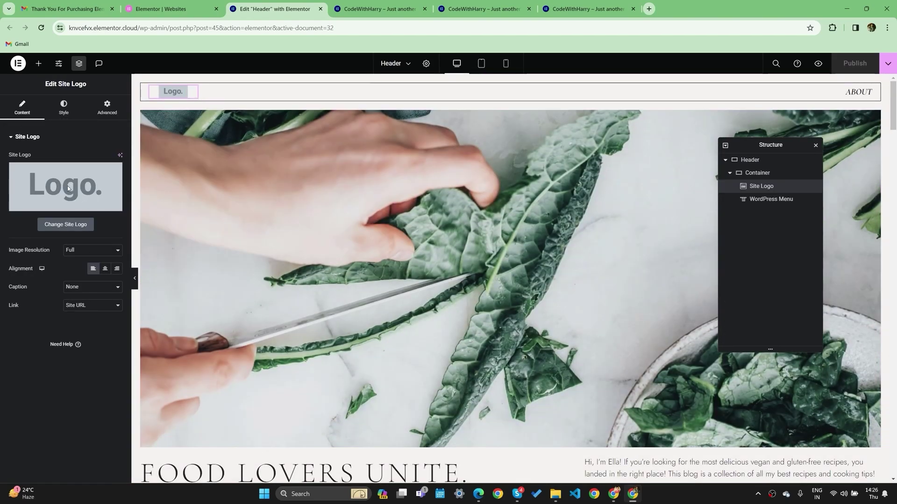
click(65, 224)
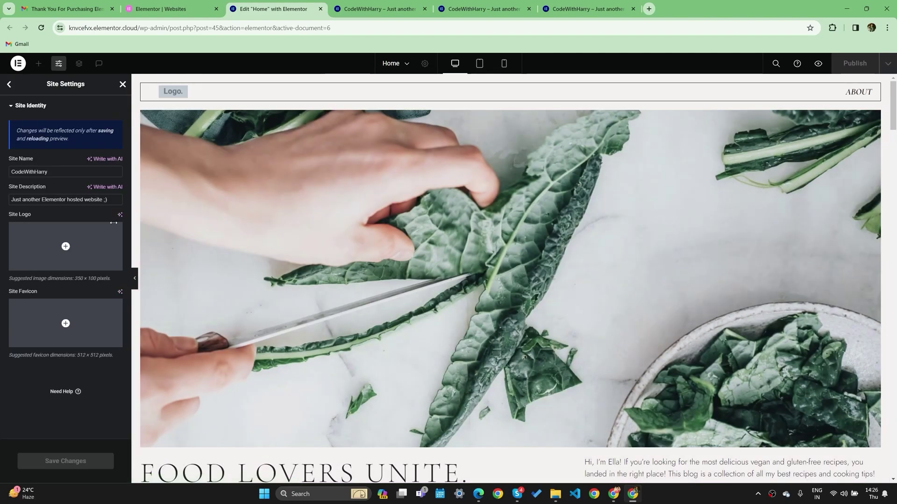
click(65, 246)
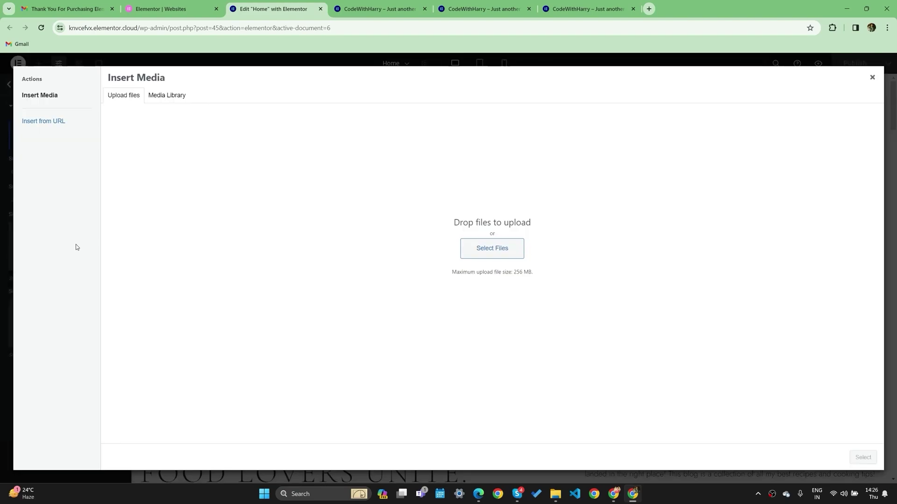
click(168, 96)
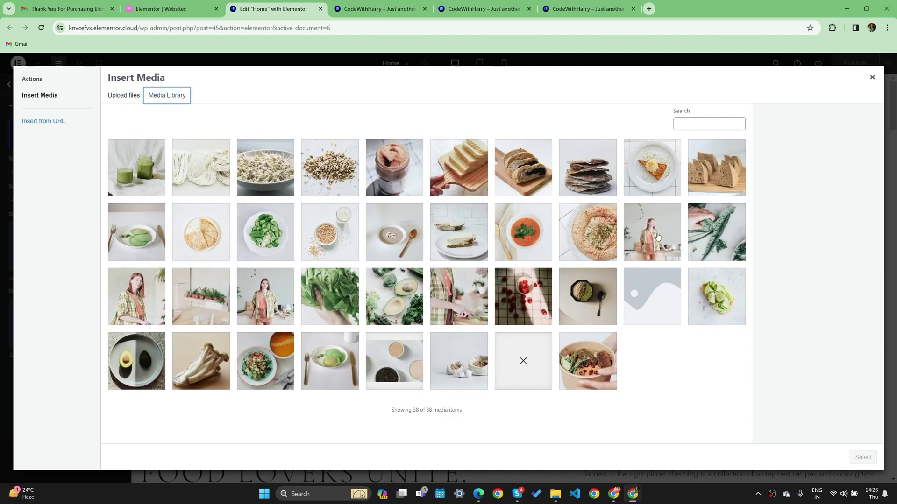
Set veganPost_ft_image6 as the site logo, save the site settings, and return to the page.
click(662, 169)
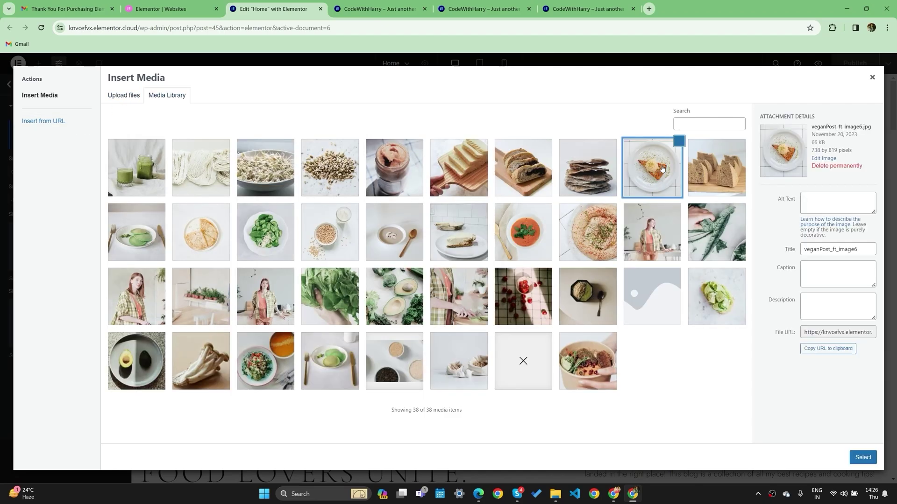
click(863, 457)
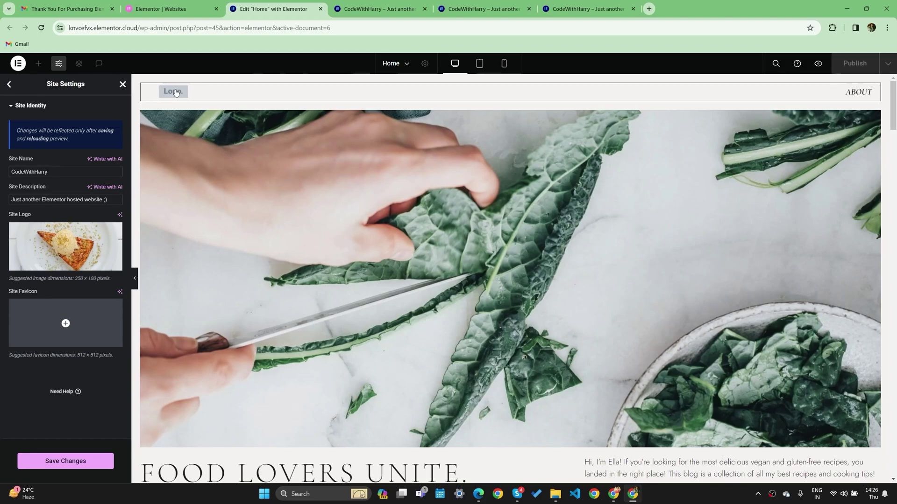
click(77, 461)
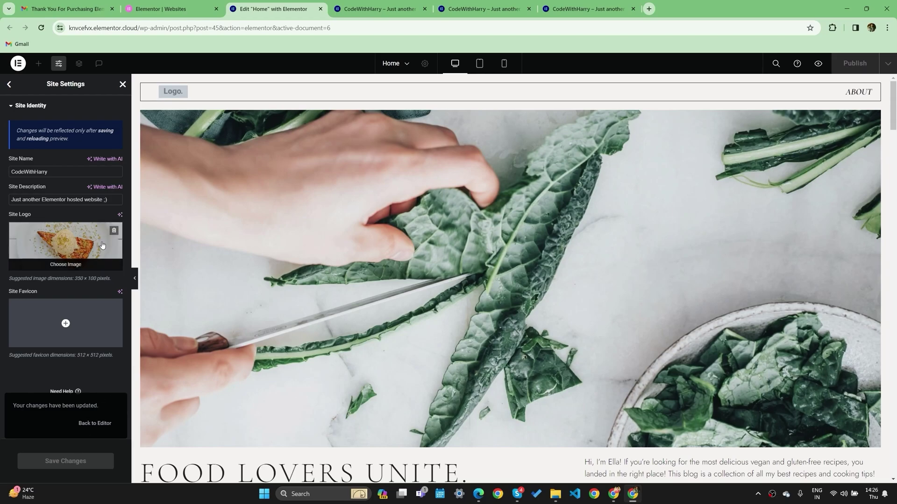
click(95, 423)
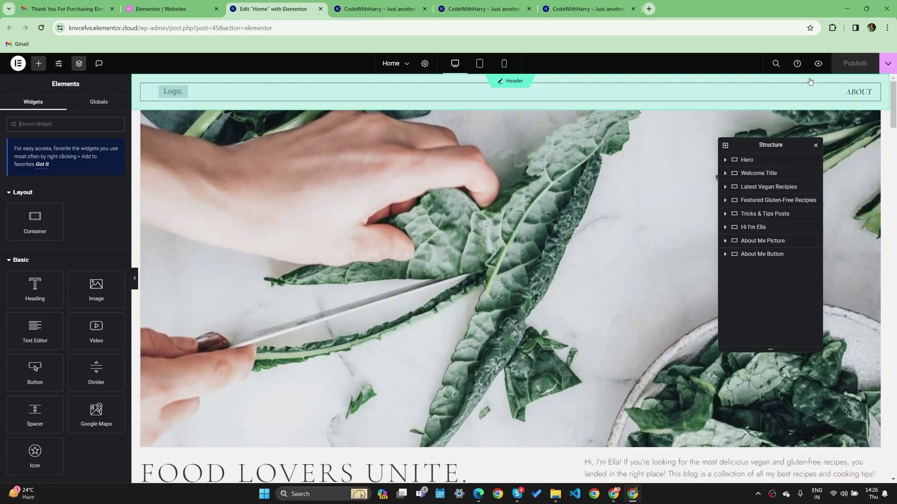
Reload the live CodeWithHarry site tab to check the header logo.
key(ctrl+Tab)
click(42, 28)
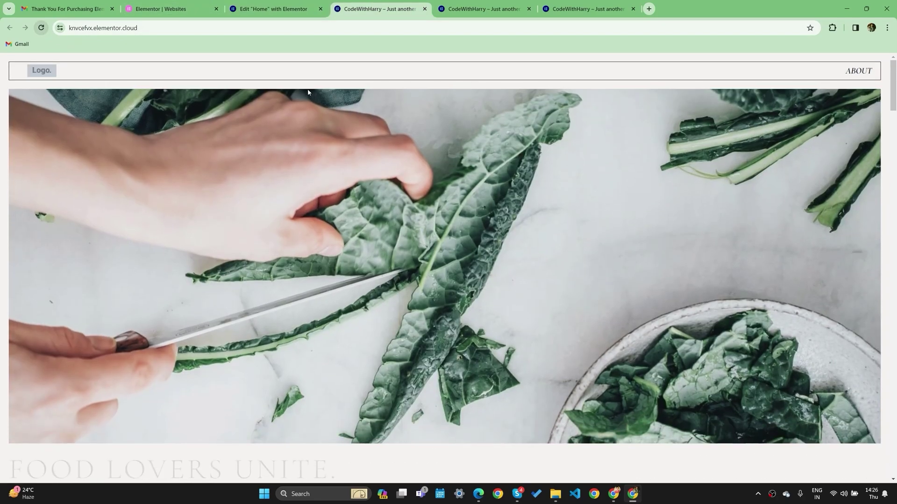
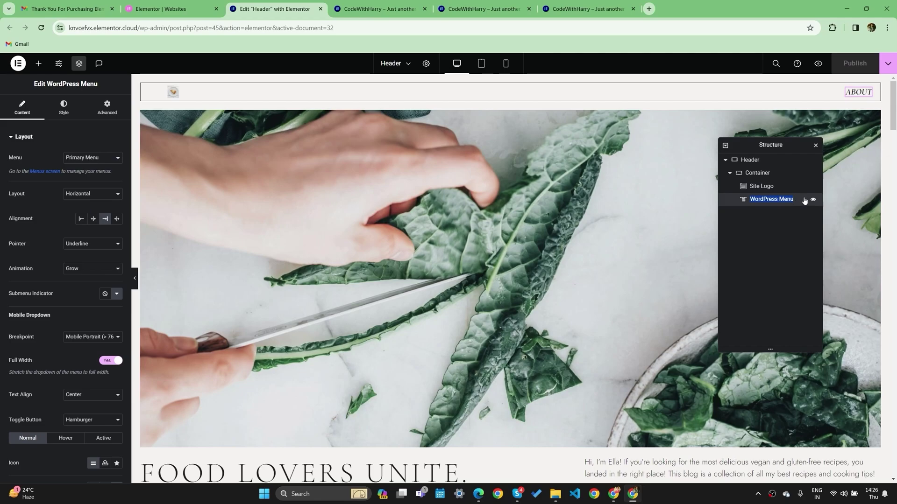
Confirm the new name for the WordPress Menu element in the header template.
key(Return)
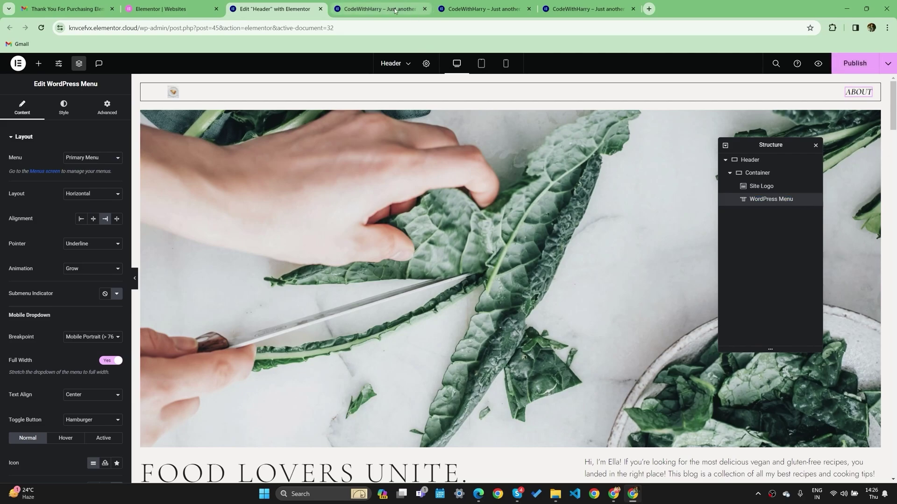
Go from the live site to Appearance > Menus in WordPress Admin.
click(376, 3)
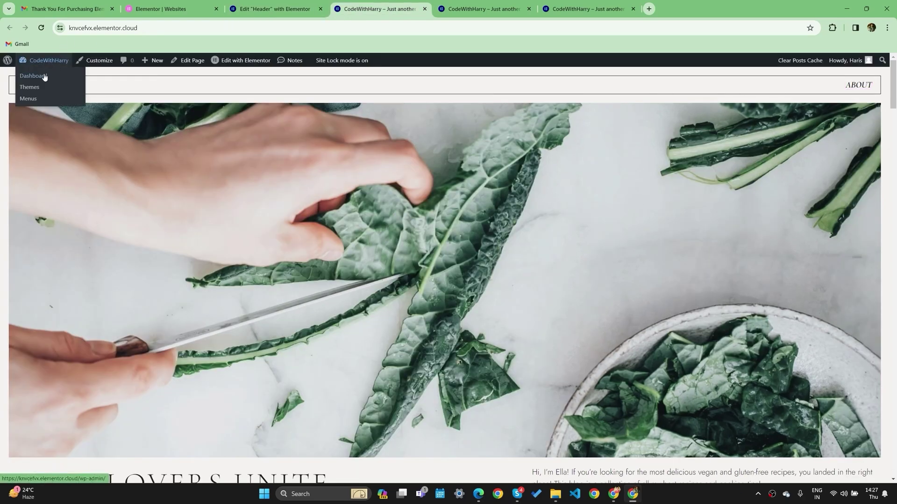
click(55, 81)
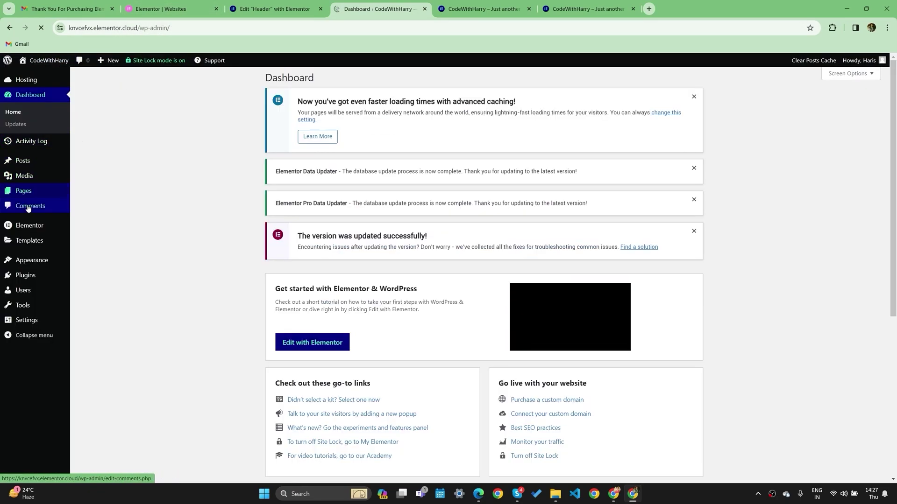
mouse_move(31, 221)
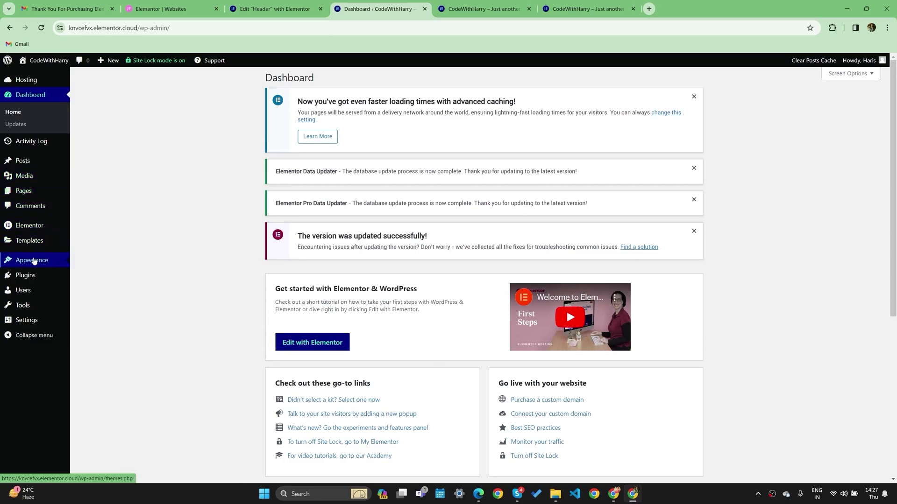
mouse_move(34, 261)
click(93, 290)
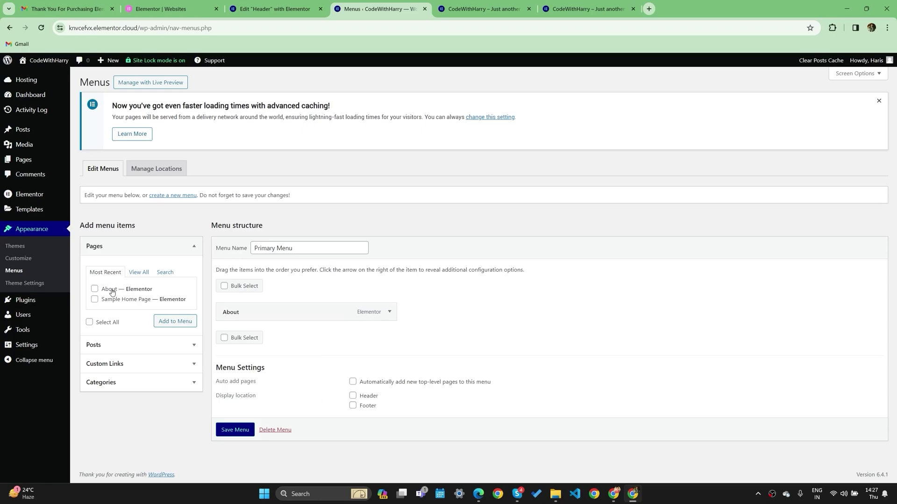
Check the list of all site pages in a separate tab, then return to Menus.
mouse_move(27, 165)
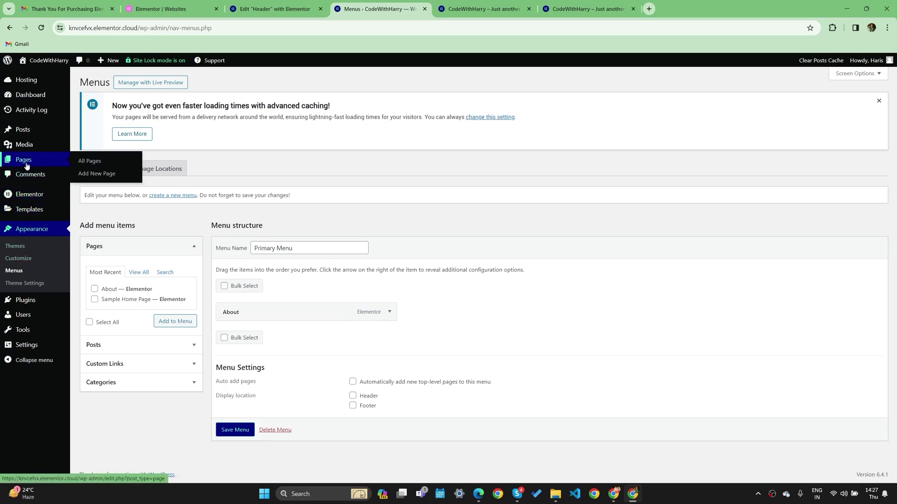
middle_click(89, 160)
click(486, 8)
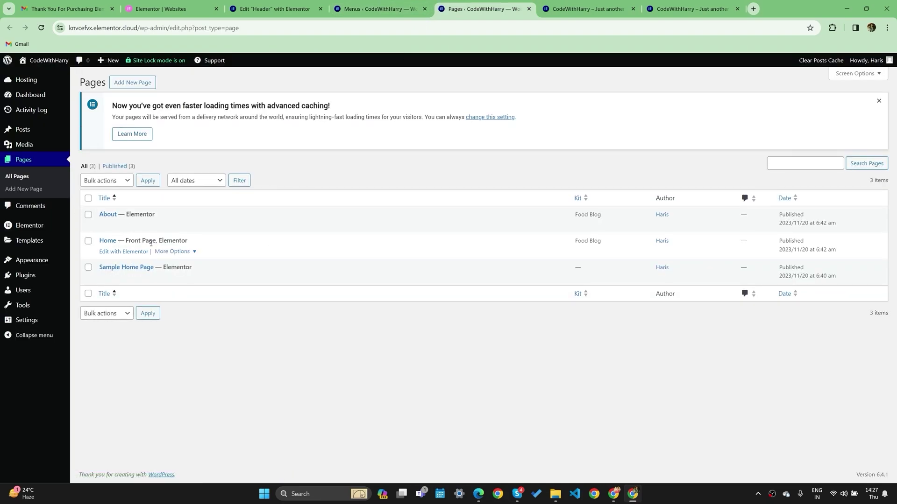
click(399, 4)
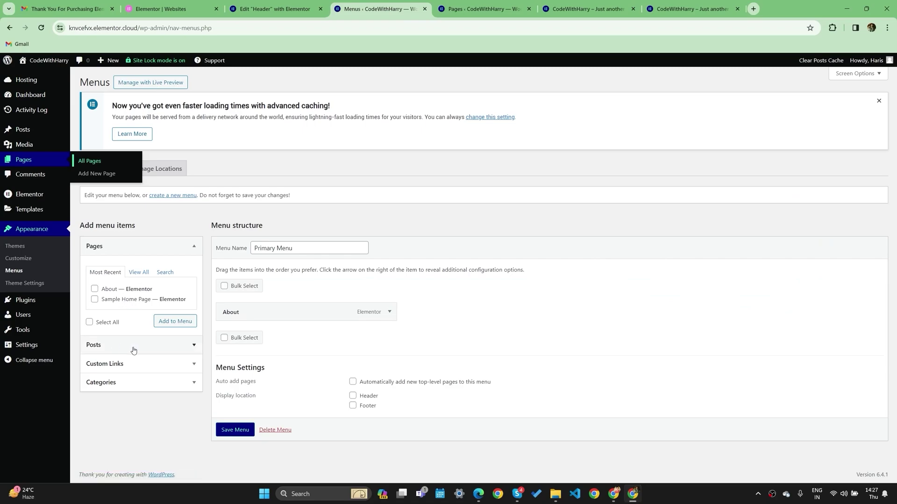
Add the Home page to the Primary Menu and save the menu.
click(152, 272)
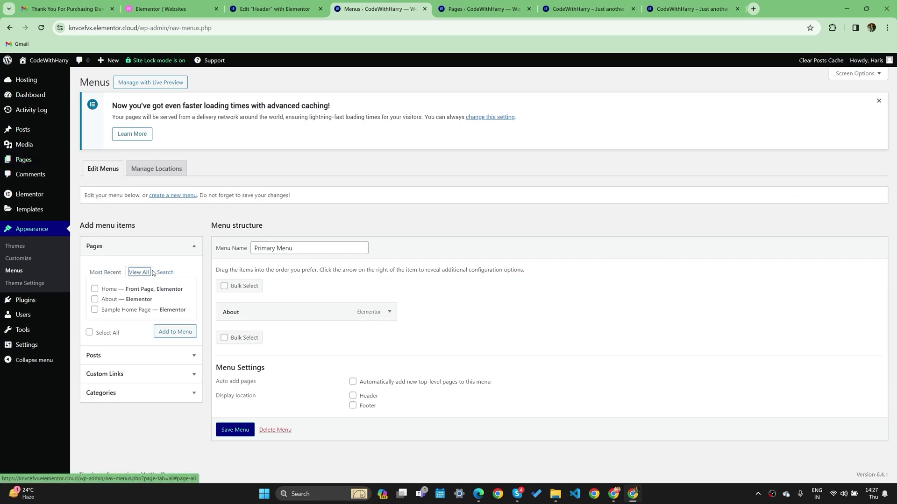
click(95, 288)
click(174, 332)
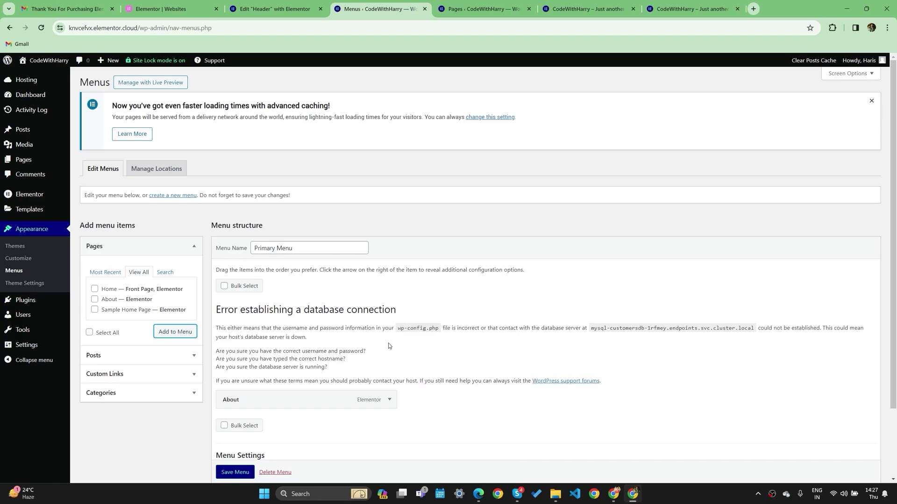
scroll(381, 353, down, 3)
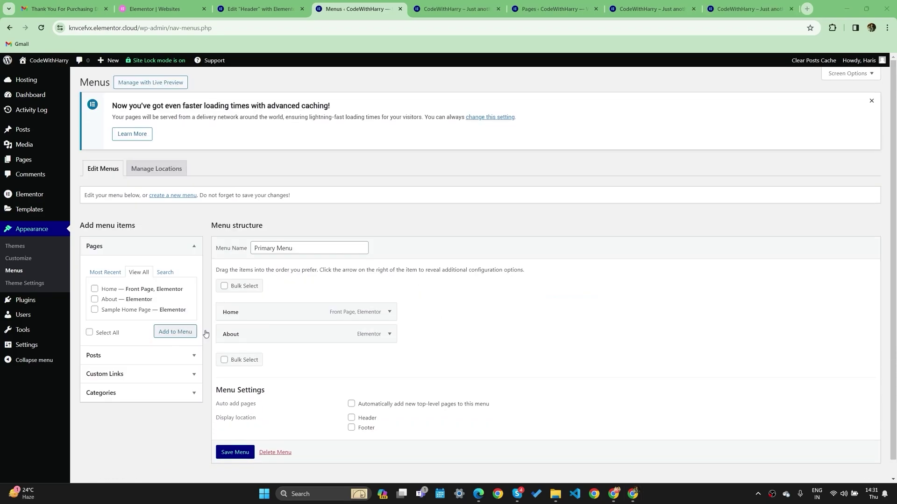
click(236, 451)
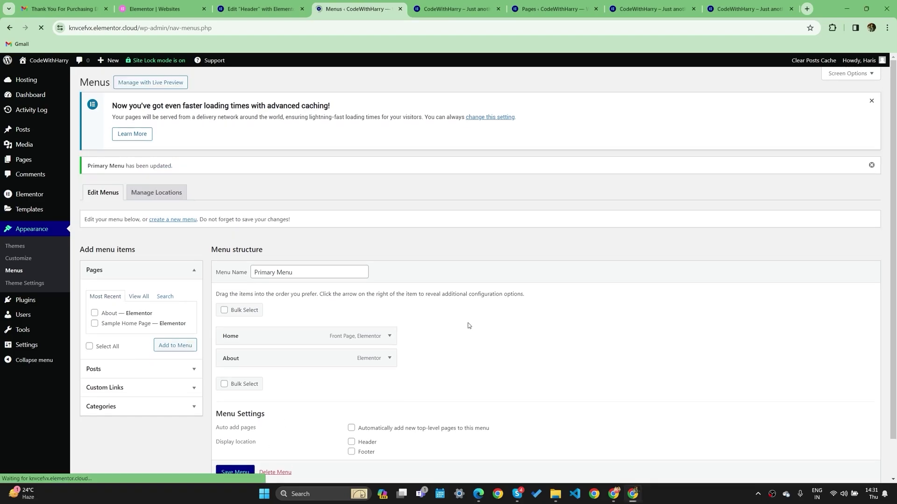
click(467, 8)
Reload the front page and the Amazing Lentil Flour Pasta post to see the new header menu.
click(41, 27)
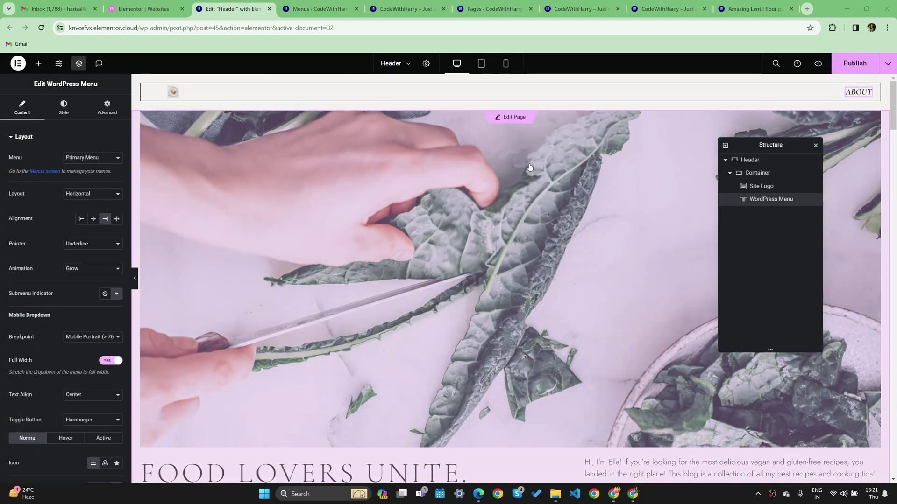
scroll(221, 270, down, 2)
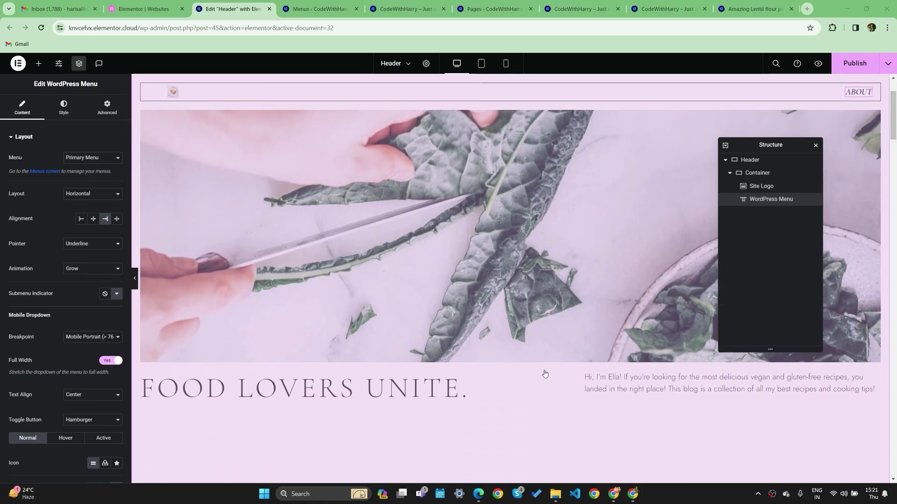
scroll(221, 270, up, 2)
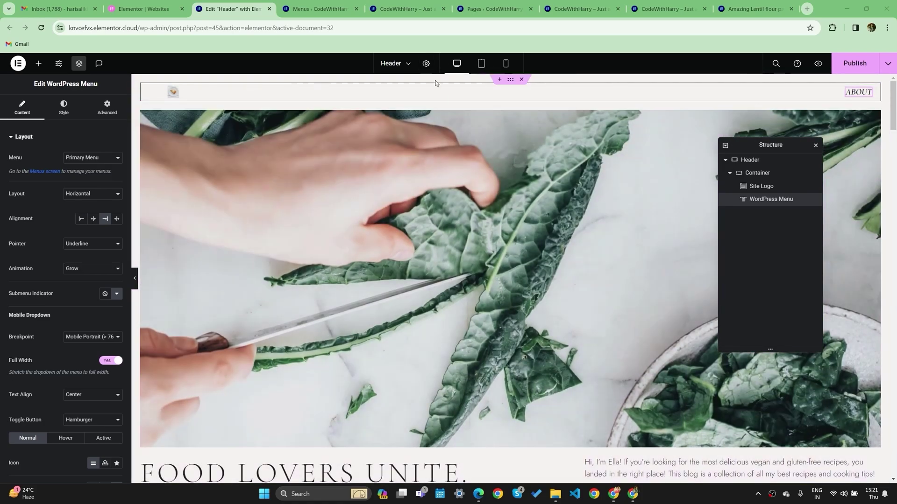
click(729, 7)
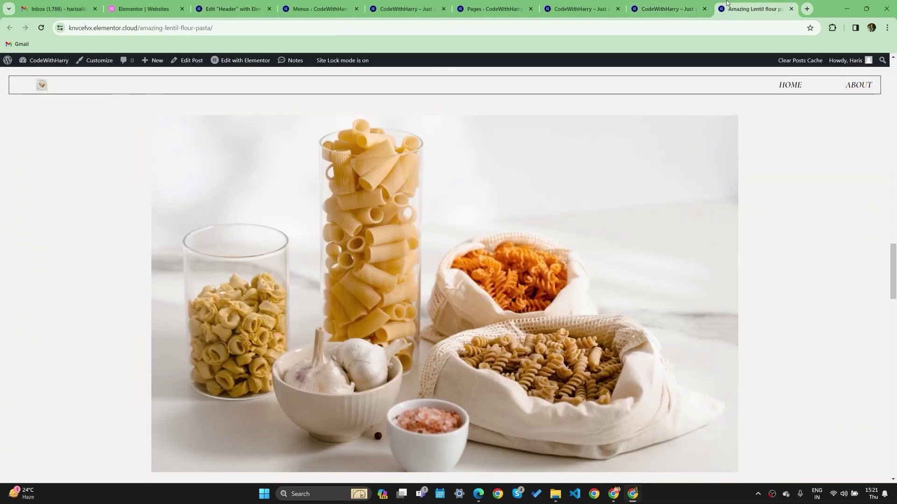
click(41, 28)
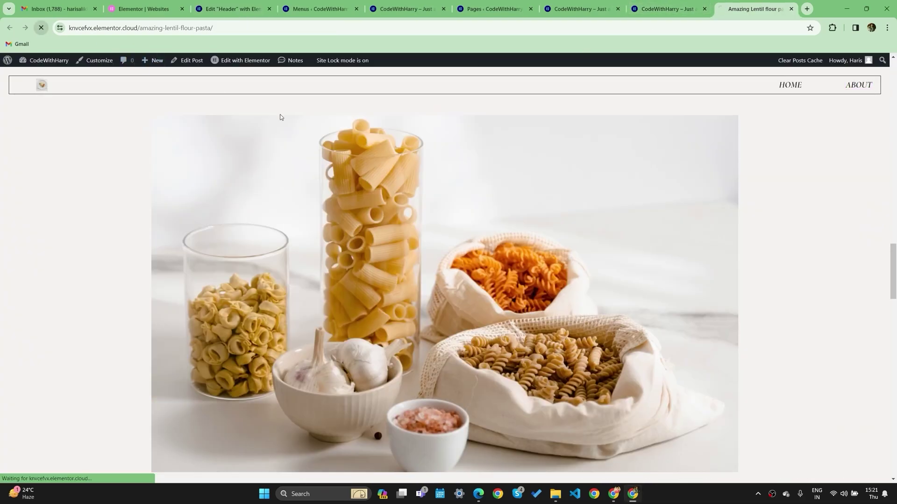
scroll(612, 206, down, 8)
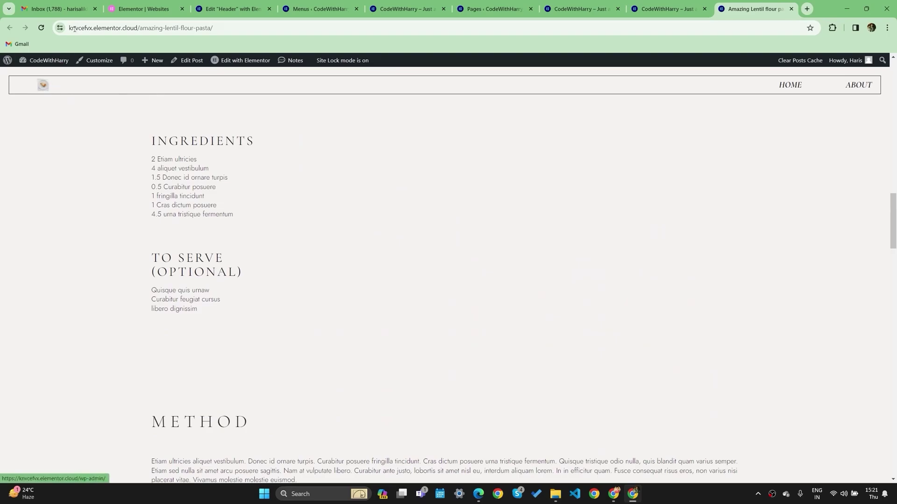
scroll(298, 176, up, 10)
scroll(286, 188, up, 7)
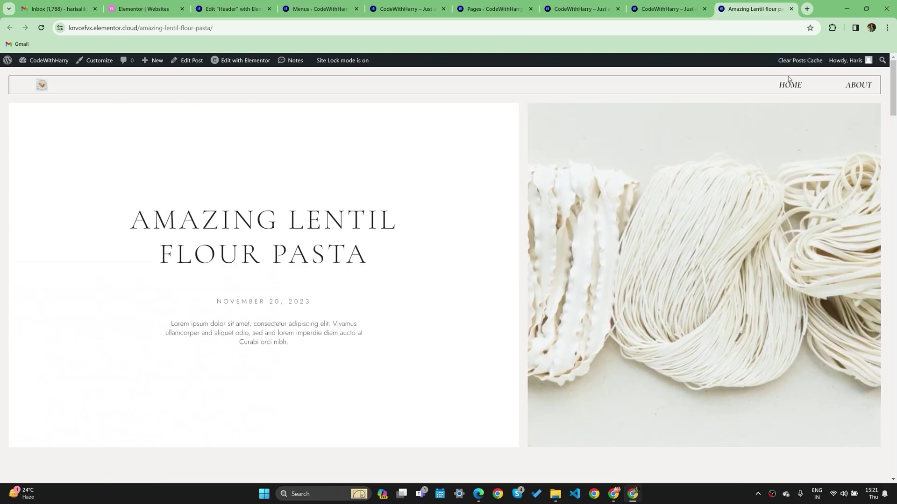
Test the HOME and ABOUT header links, then start a blank new post.
click(790, 85)
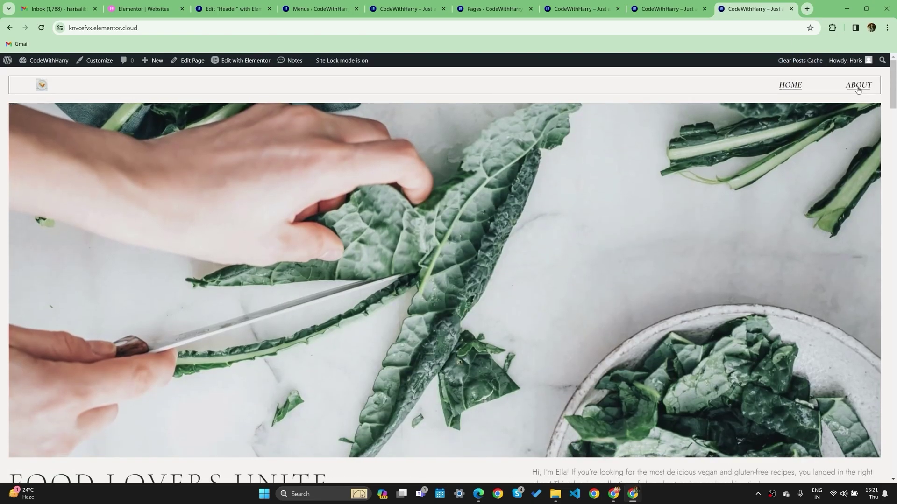
click(857, 87)
scroll(373, 340, down, 10)
scroll(378, 347, down, 10)
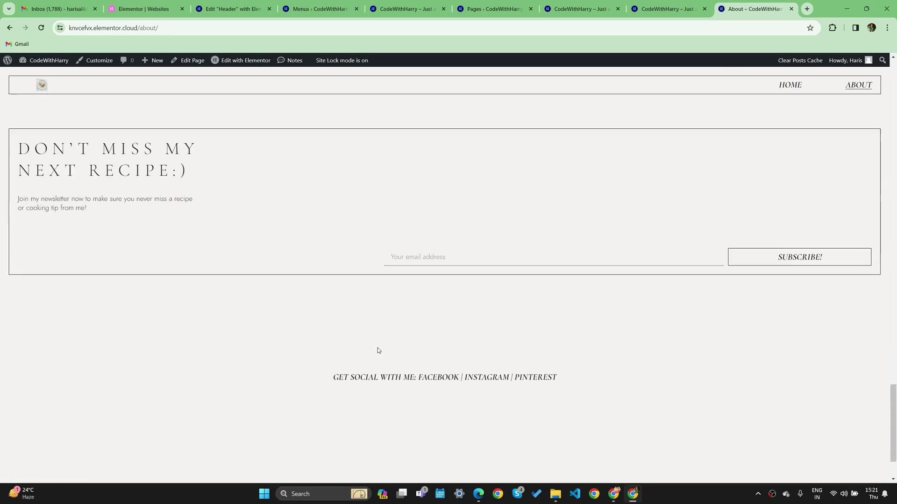
scroll(531, 372, up, 10)
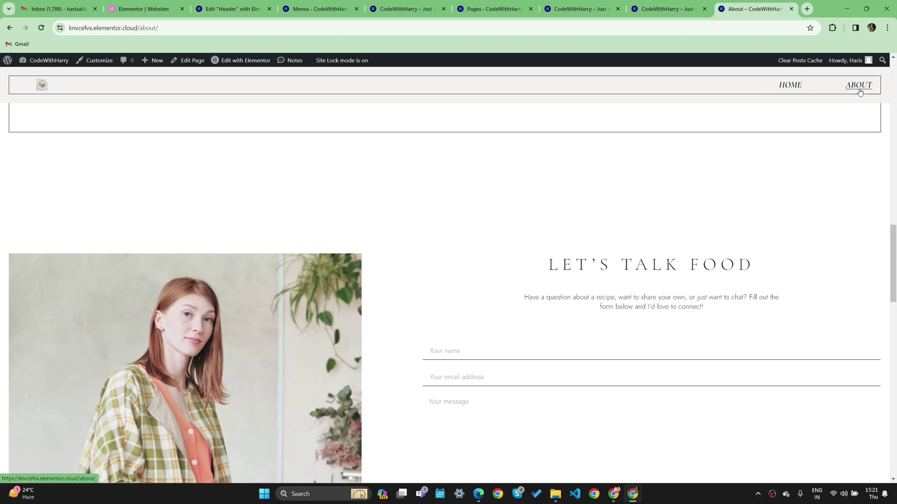
scroll(571, 322, up, 10)
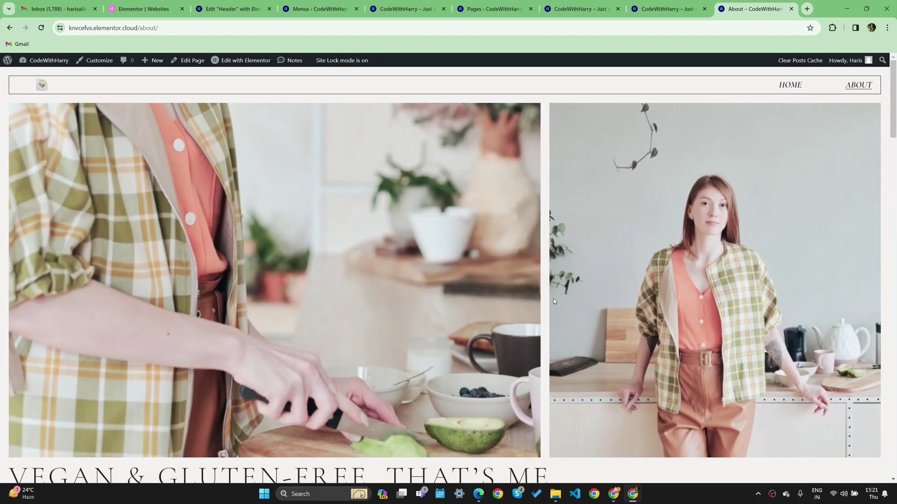
click(154, 61)
Go back to the About page, create a new page named Blog from + New > Page, and save it.
click(10, 32)
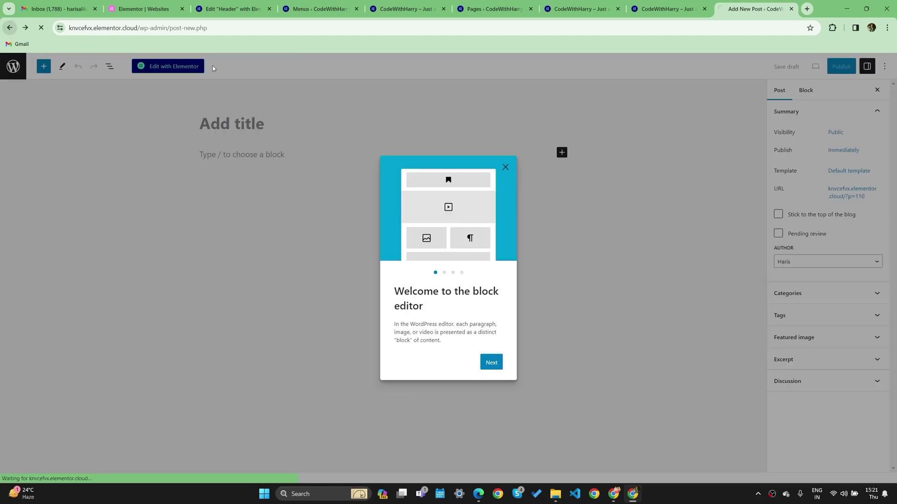
mouse_move(153, 60)
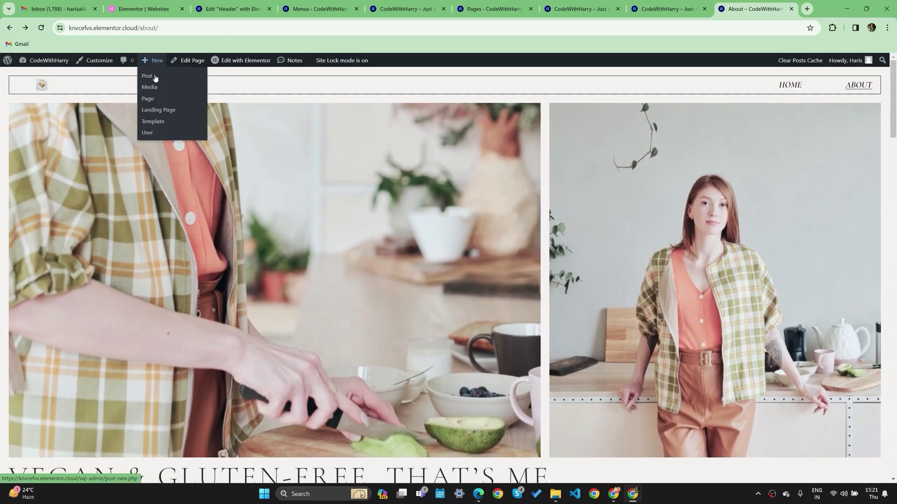
click(148, 99)
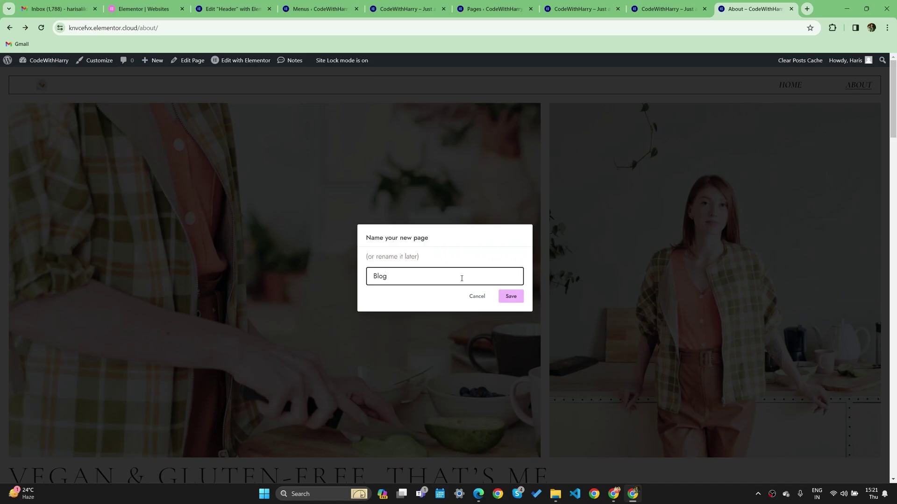
click(510, 296)
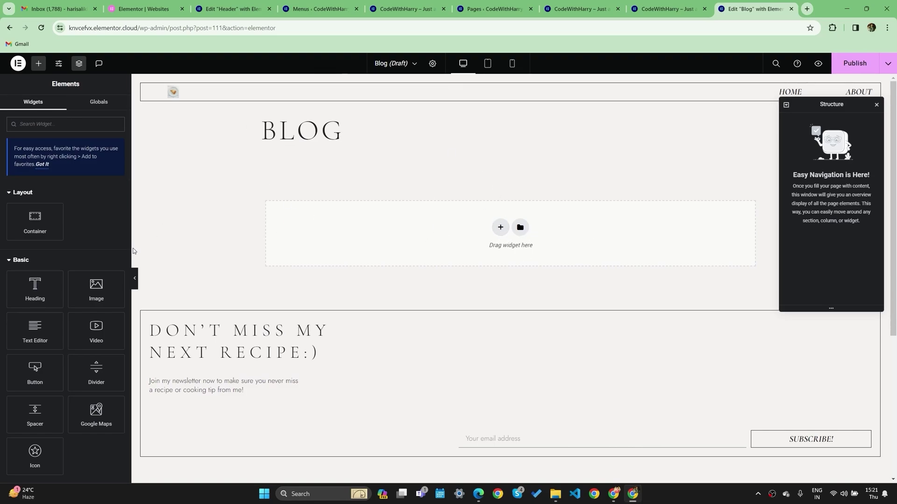
Add an Image widget to the Blog page and insert the sprouts-bowl photo.
drag(96, 287, 475, 252)
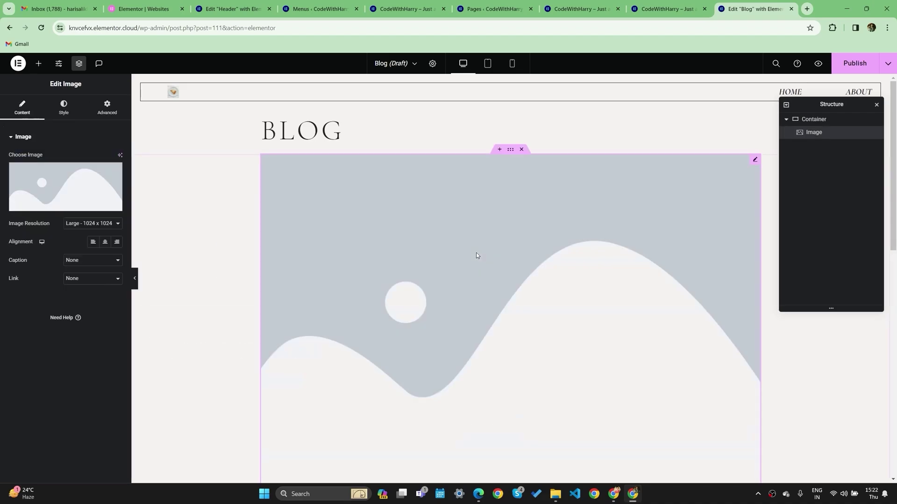
click(66, 197)
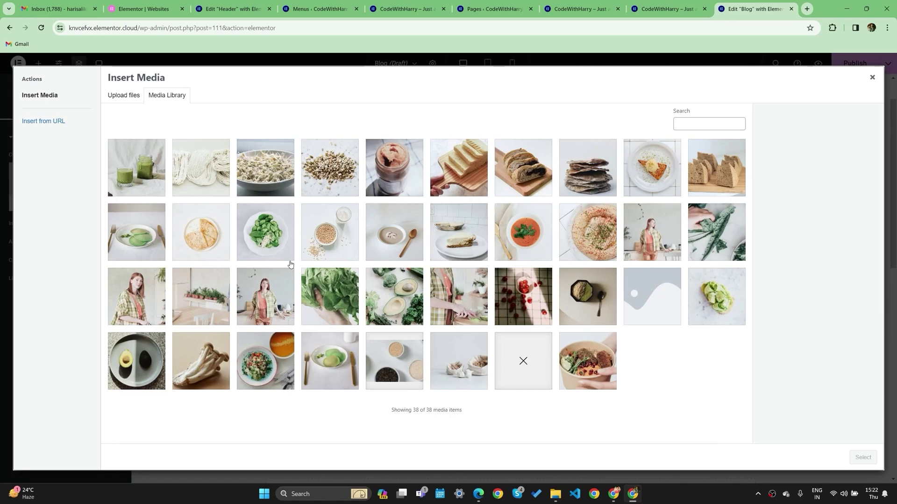
click(280, 176)
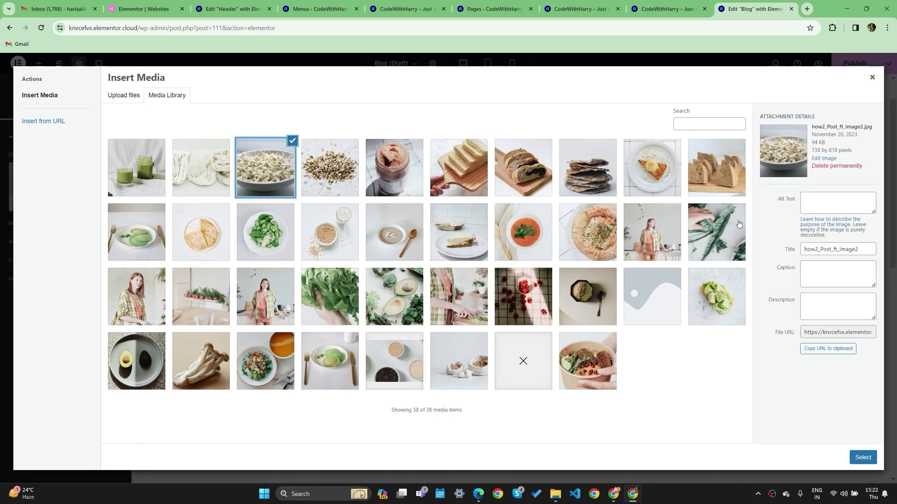
click(862, 457)
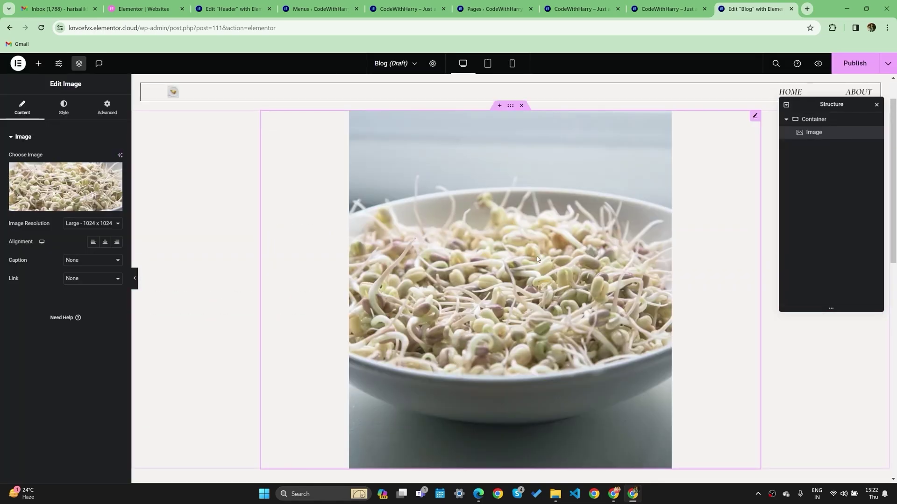
scroll(537, 257, down, 5)
scroll(515, 301, up, 5)
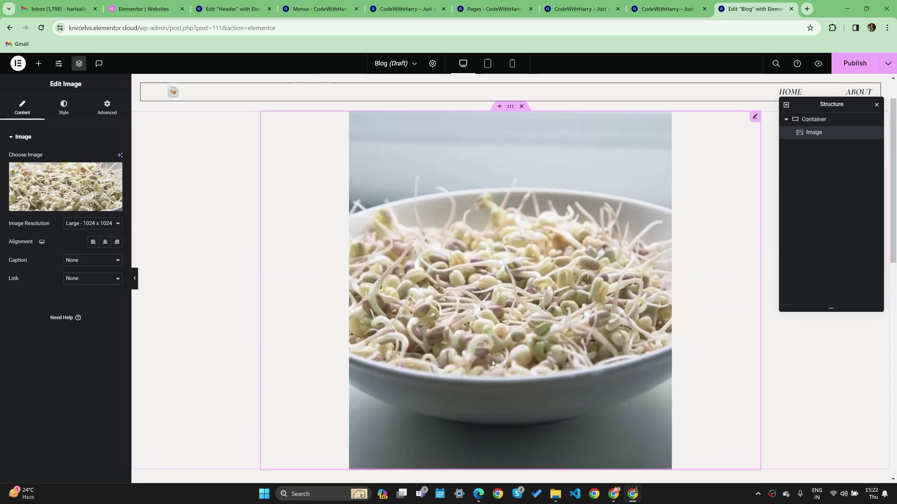
scroll(474, 282, down, 3)
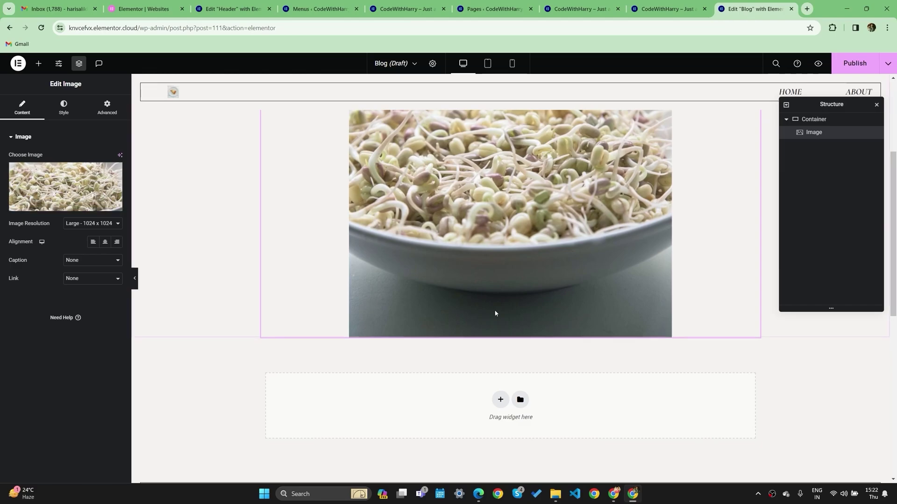
scroll(495, 308, up, 3)
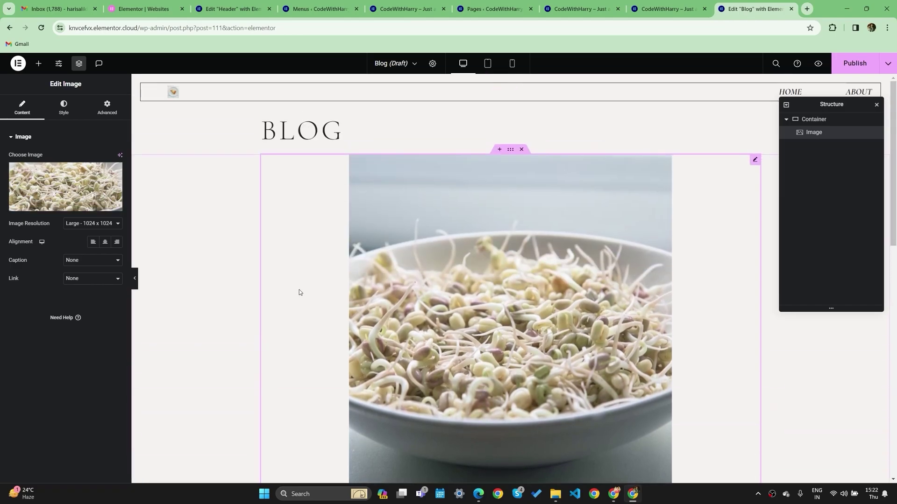
Style the image with a 308 px height and Cover object fit.
click(57, 109)
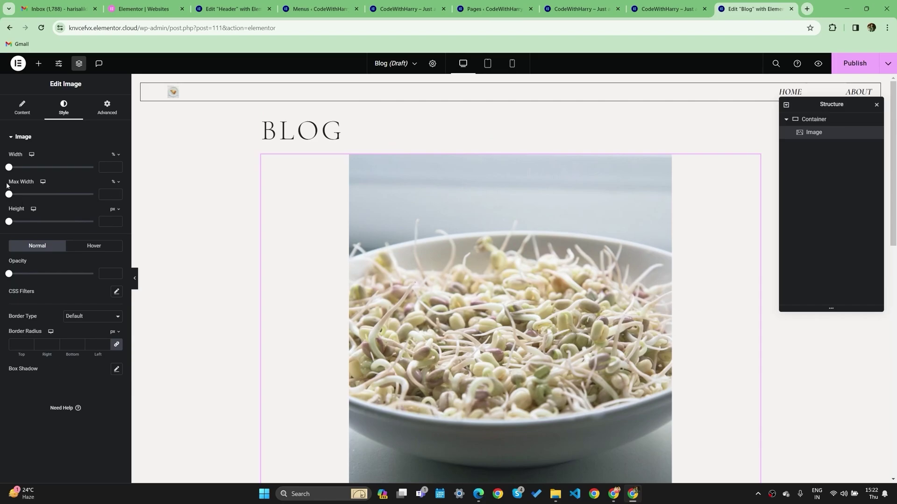
drag(18, 225, 62, 228)
click(67, 240)
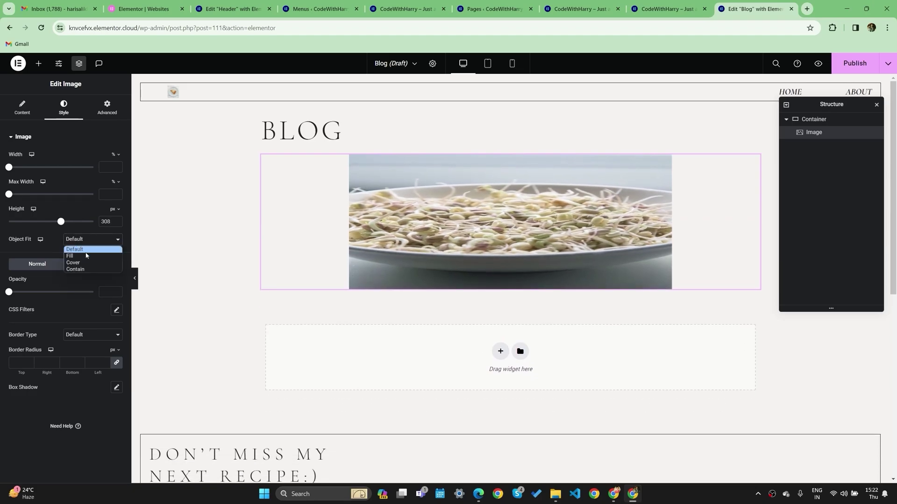
click(88, 255)
click(89, 239)
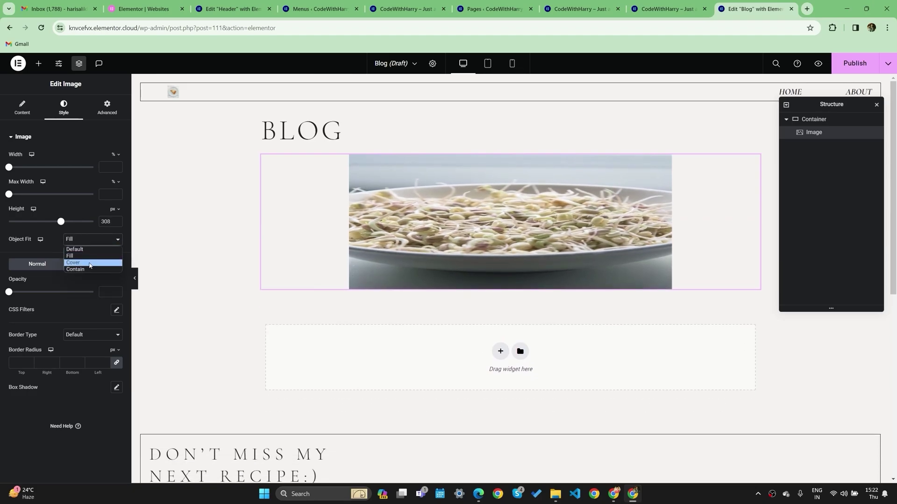
click(89, 263)
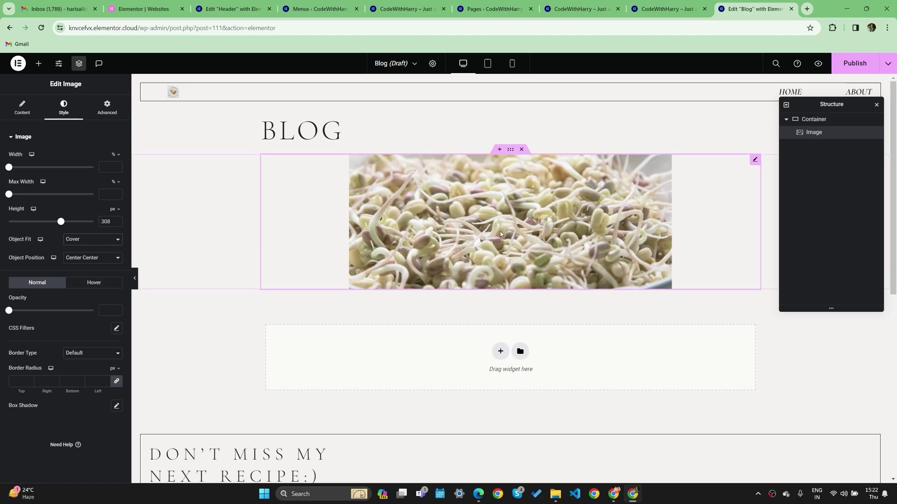
Add a two-column section below the sprouts image and start adding a widget to its left column.
click(500, 351)
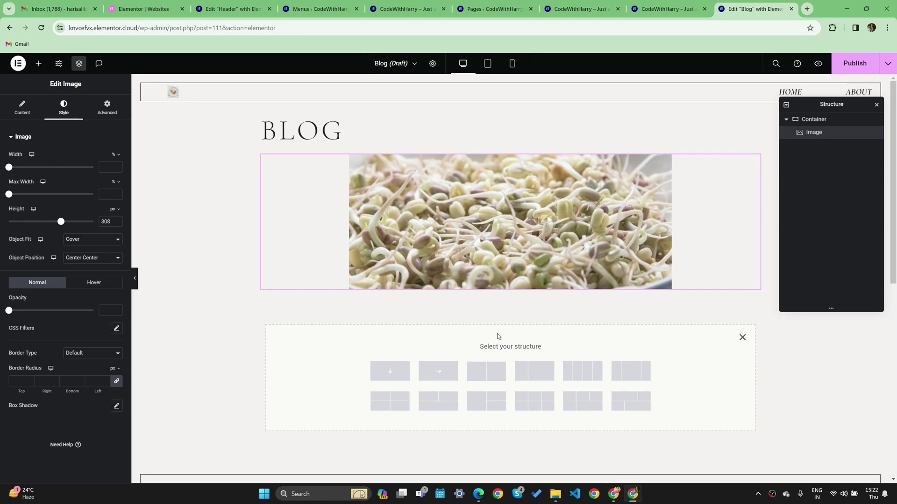
click(488, 374)
scroll(519, 378, down, 3)
scroll(506, 254, up, 3)
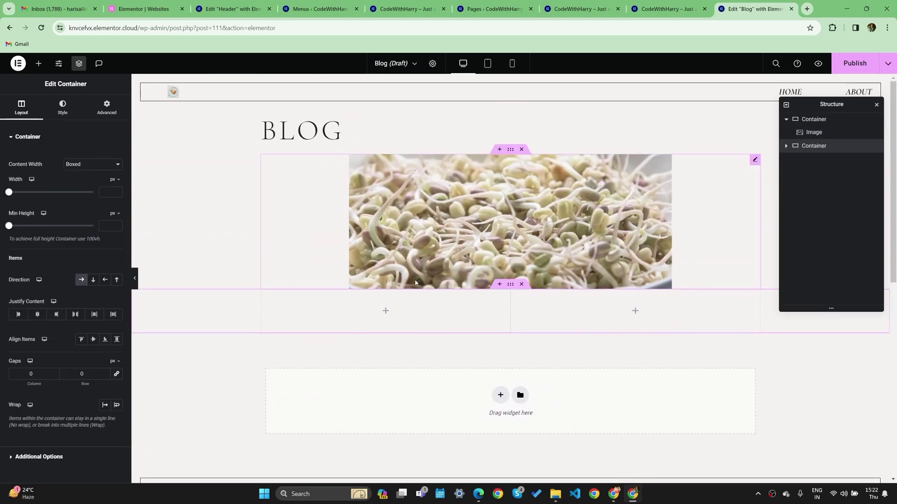
click(385, 311)
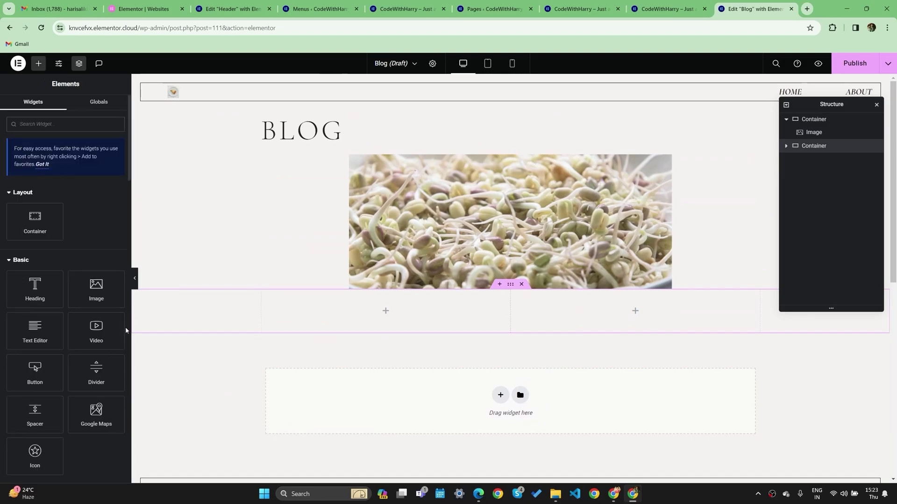
scroll(92, 347, down, 10)
scroll(89, 348, up, 2)
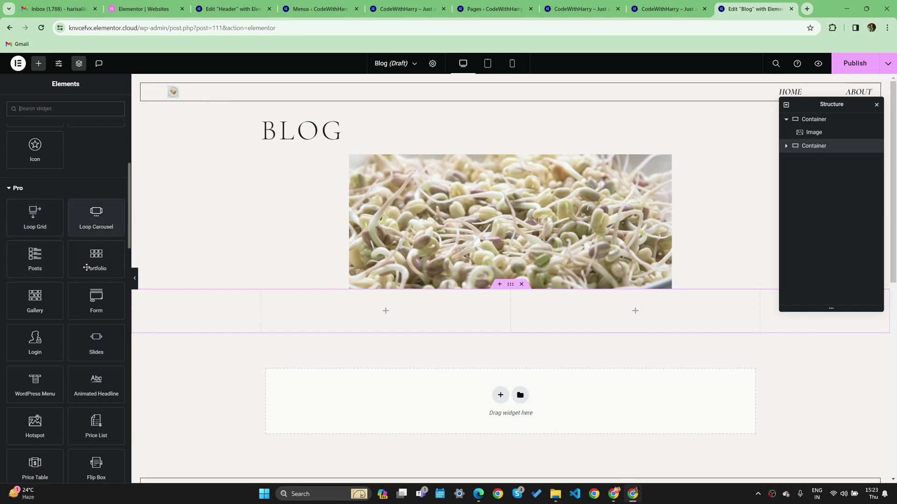
scroll(86, 267, down, 10)
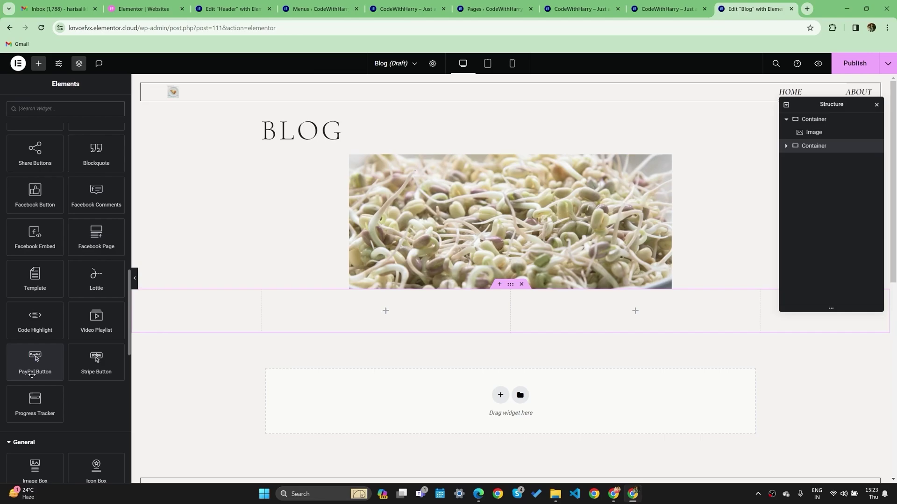
scroll(65, 389, down, 3)
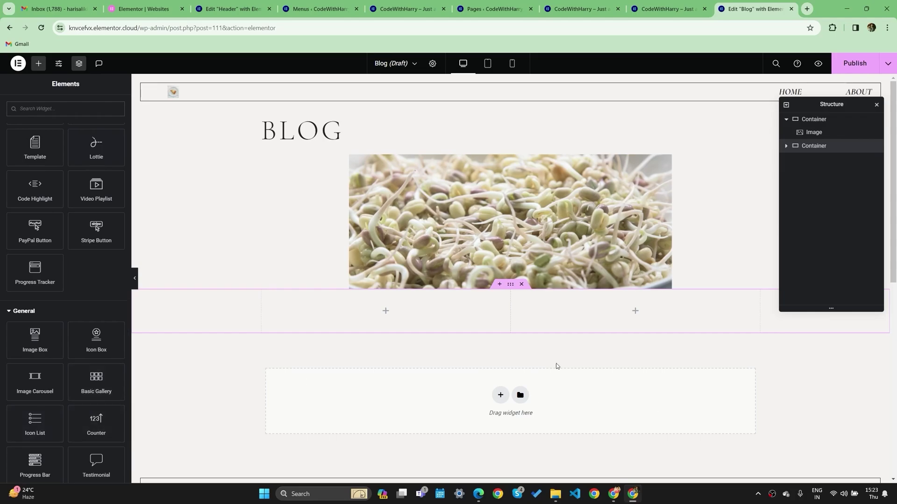
scroll(146, 360, down, 1)
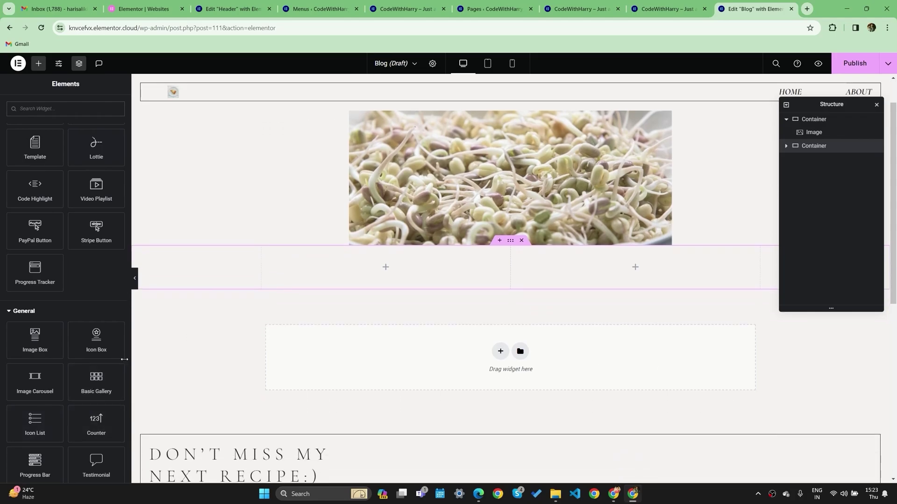
scroll(97, 382, down, 3)
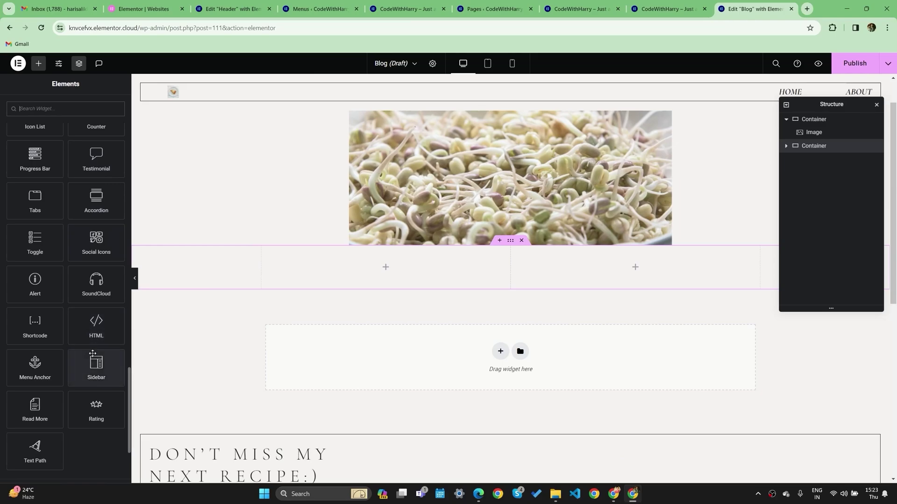
scroll(89, 358, up, 8)
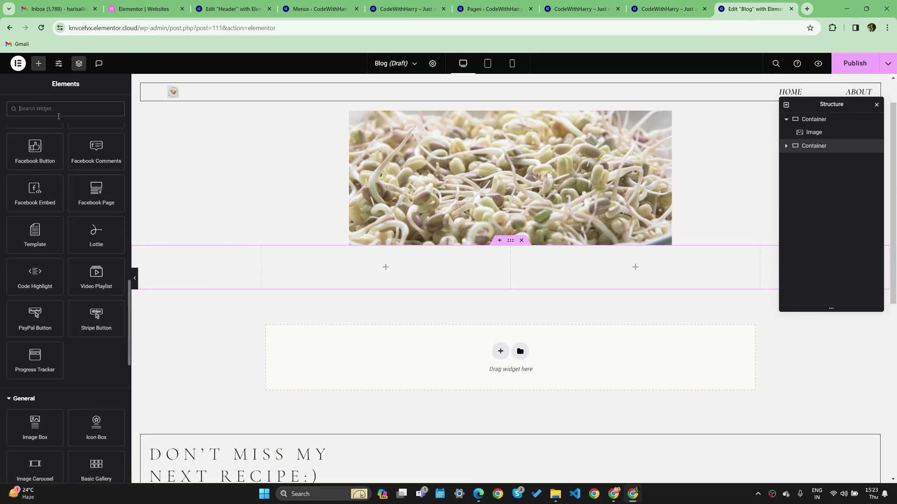
text(post)
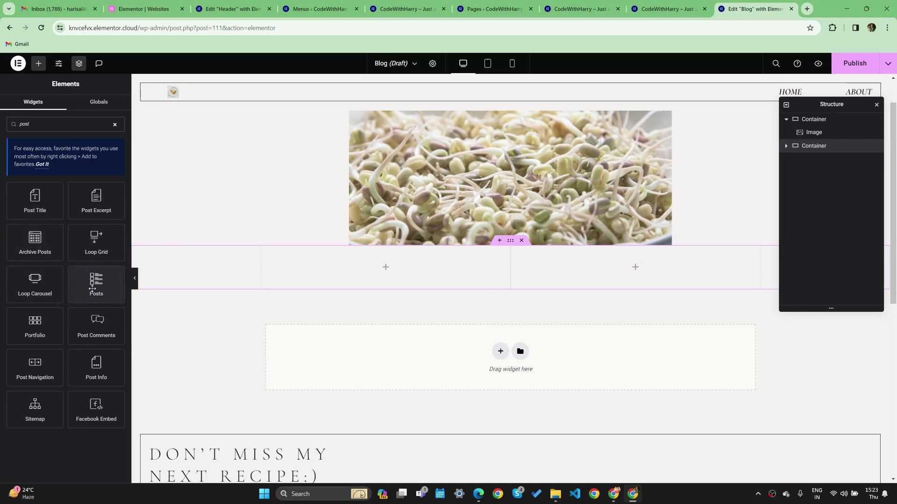
drag(92, 289, 378, 277)
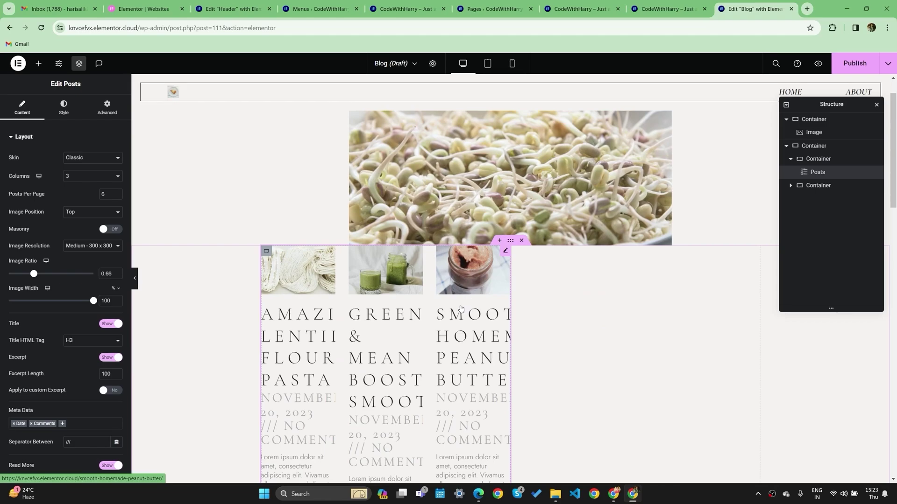
scroll(383, 327, down, 3)
scroll(388, 336, up, 4)
scroll(392, 366, down, 3)
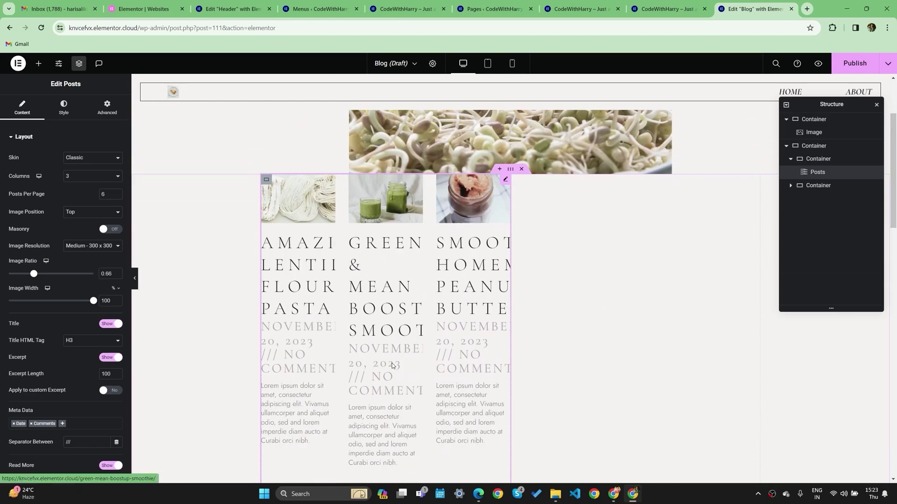
scroll(397, 367, down, 8)
scroll(408, 369, up, 7)
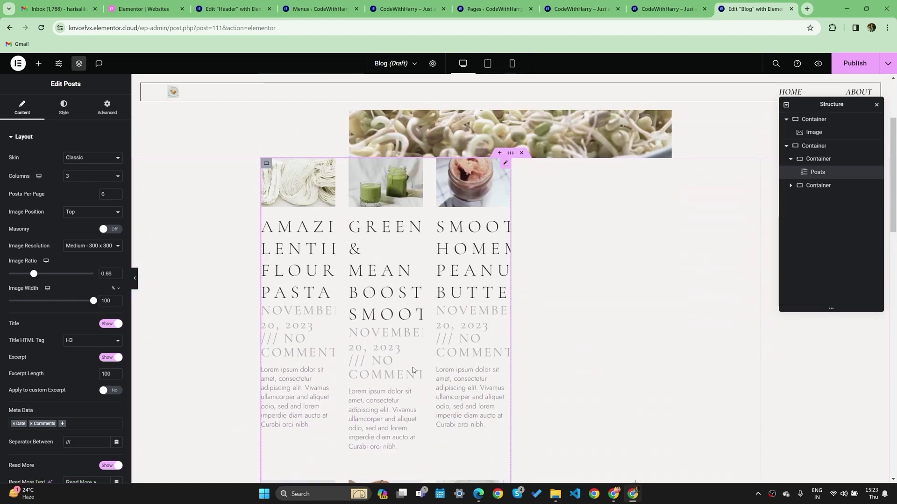
scroll(413, 367, up, 3)
scroll(420, 376, down, 5)
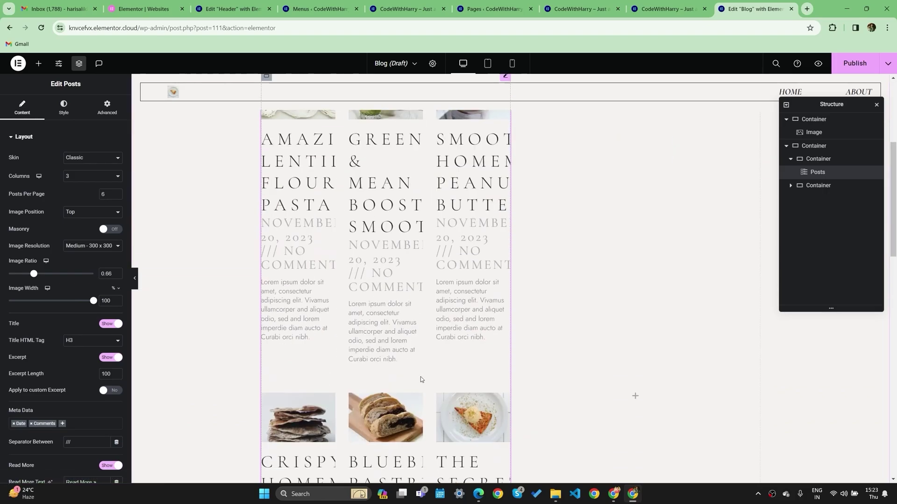
key(Delete)
scroll(434, 327, up, 5)
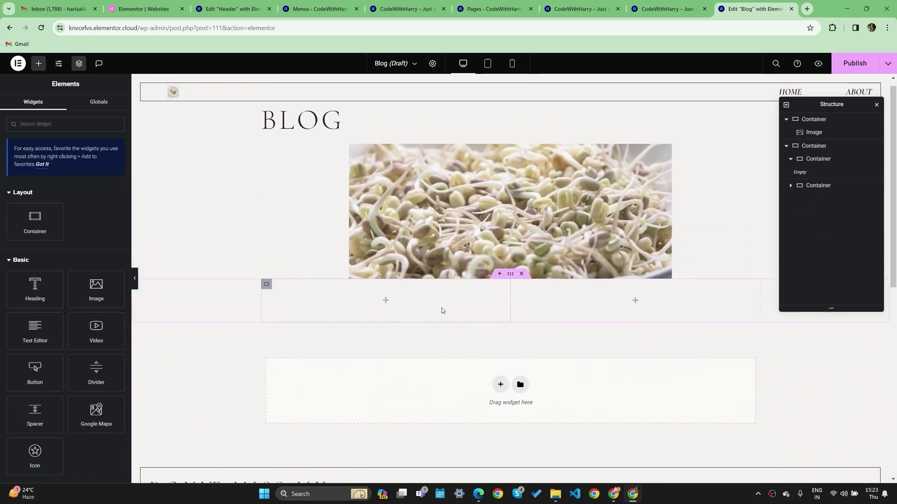
Replace the two-column section with a single-row container below the image and open the widget list.
click(521, 274)
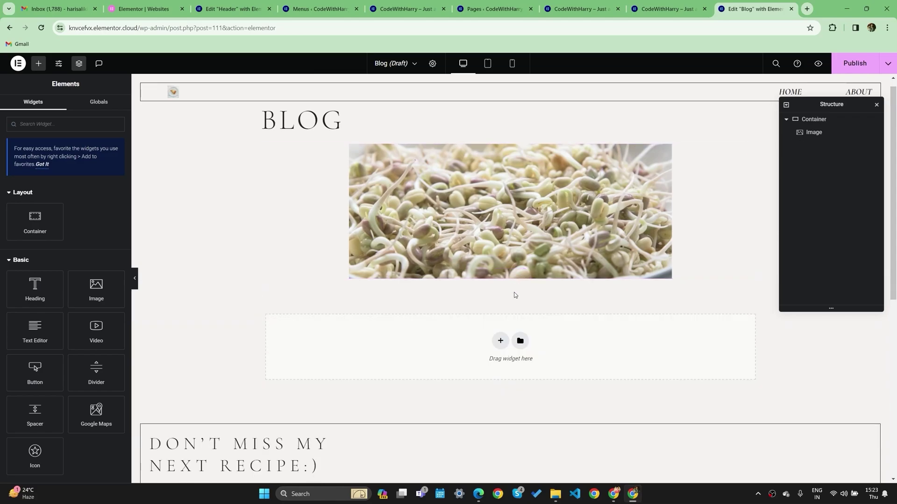
click(500, 342)
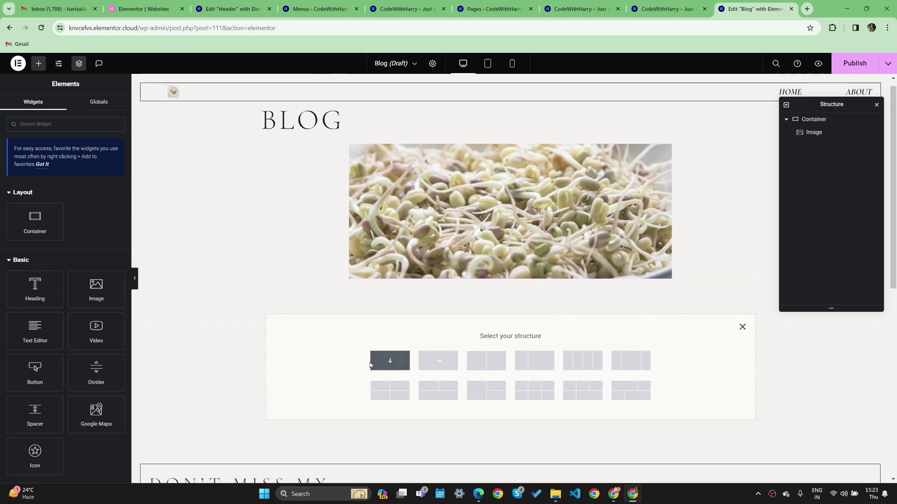
click(425, 365)
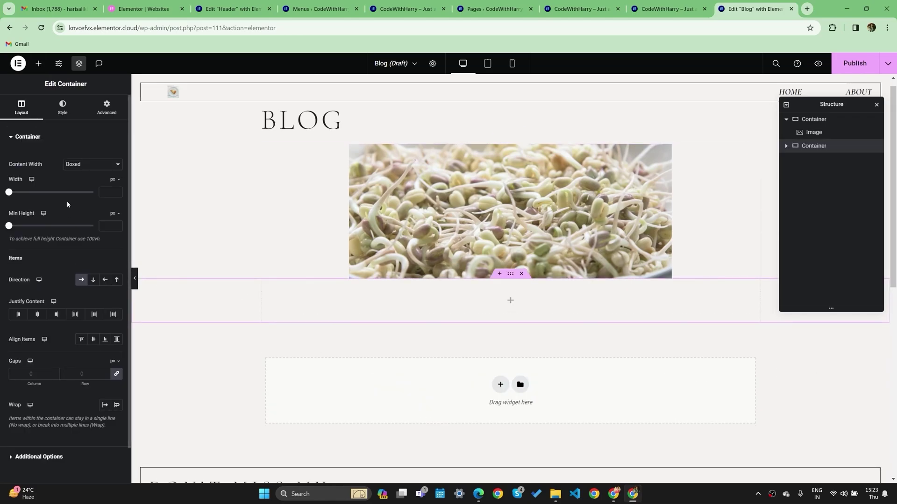
click(493, 384)
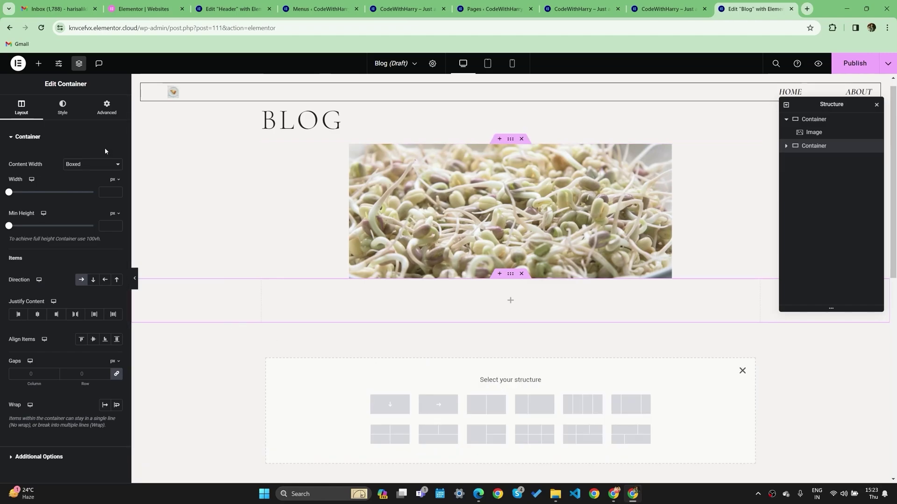
click(508, 303)
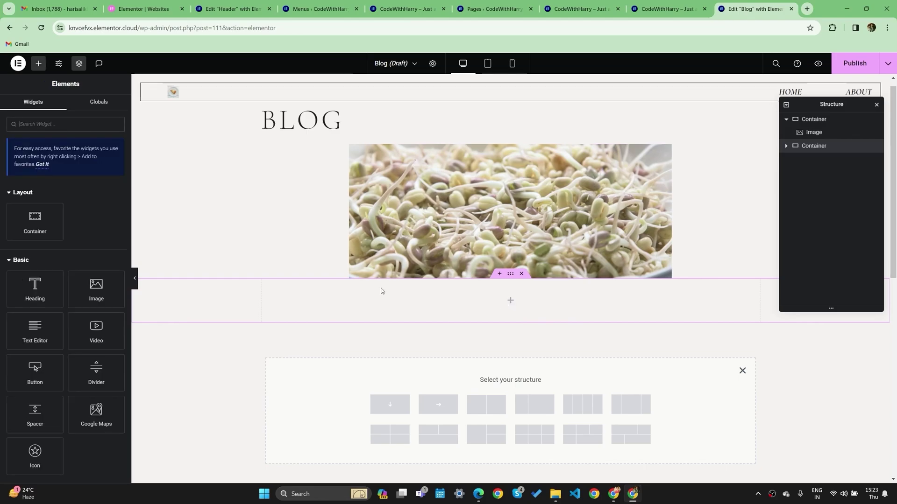
Search widgets for 'posts' and drop the Posts widget into the empty container.
text(posts)
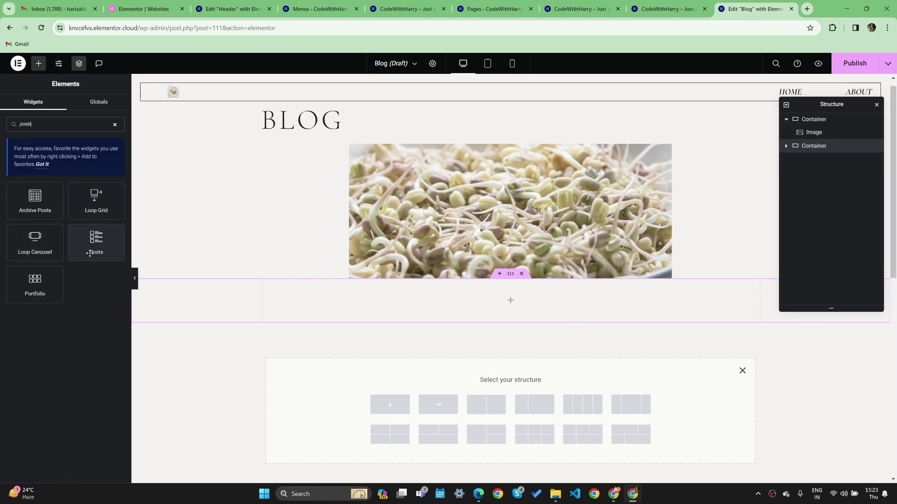
drag(90, 253, 525, 302)
scroll(532, 342, down, 3)
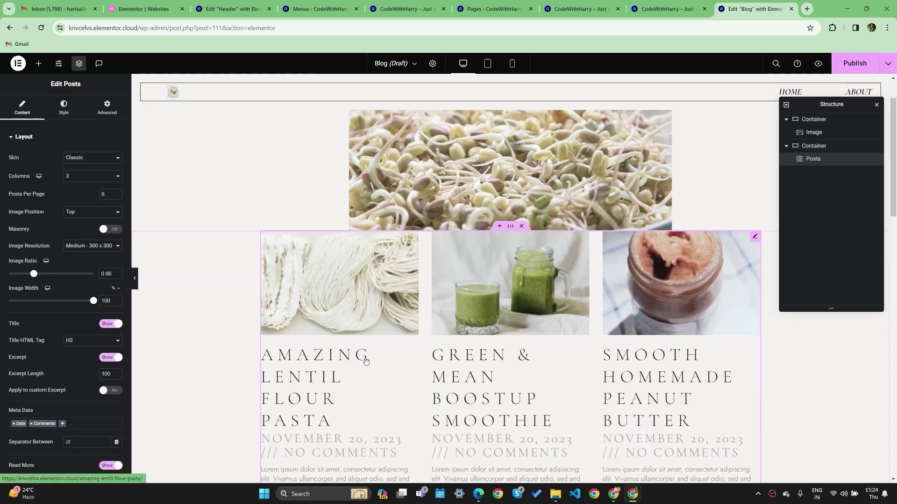
scroll(381, 368, up, 3)
scroll(67, 386, down, 5)
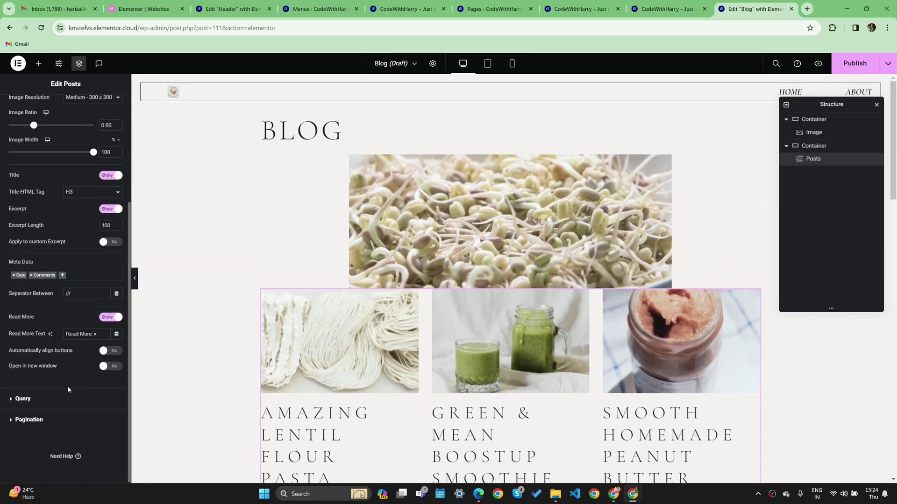
scroll(68, 386, up, 5)
Set the posts grid's box padding to 22 on all sides.
click(63, 108)
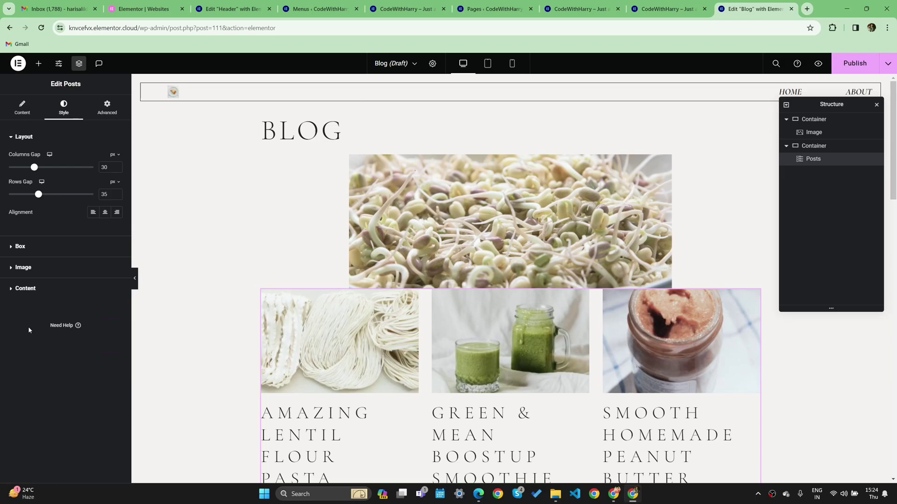
click(19, 246)
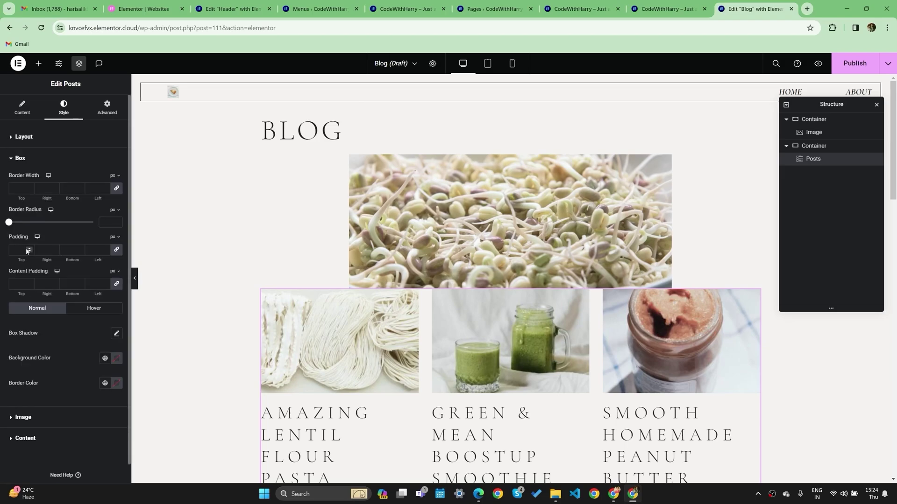
click(29, 249)
click(29, 249)
click(29, 248)
click(29, 249)
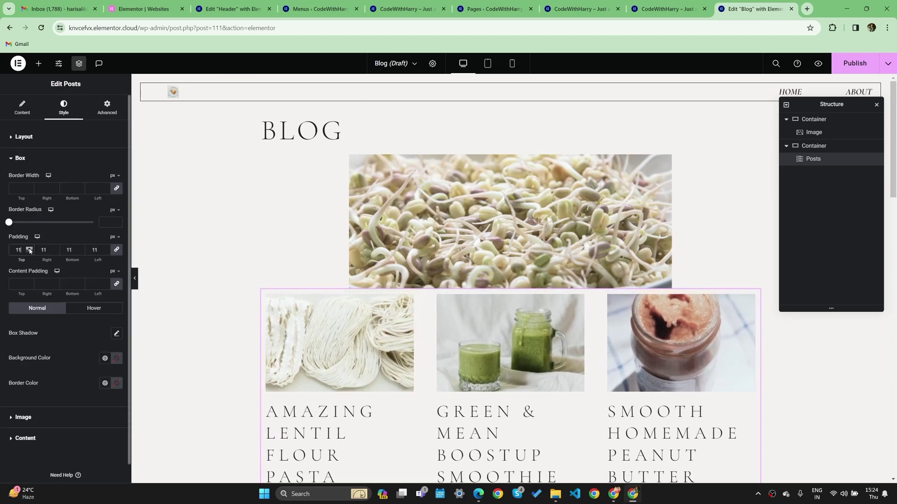
click(29, 248)
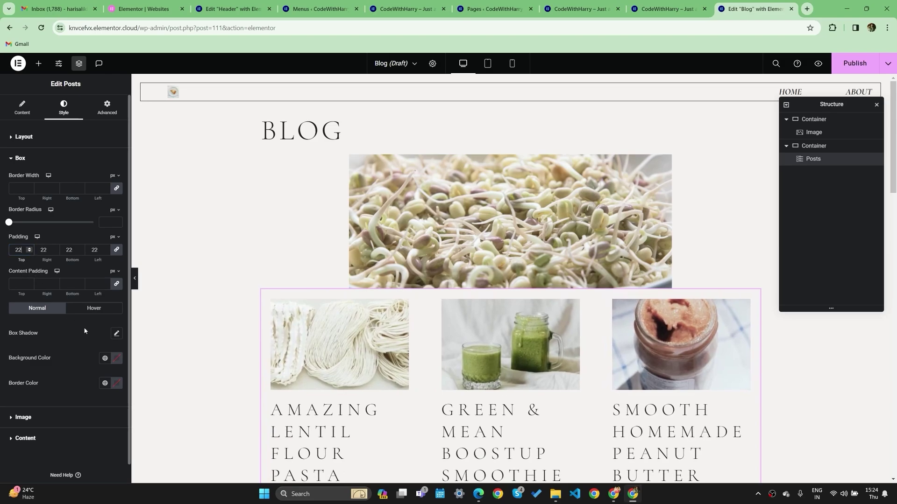
Set the posts' image spacing to 27 px.
scroll(74, 358, down, 1)
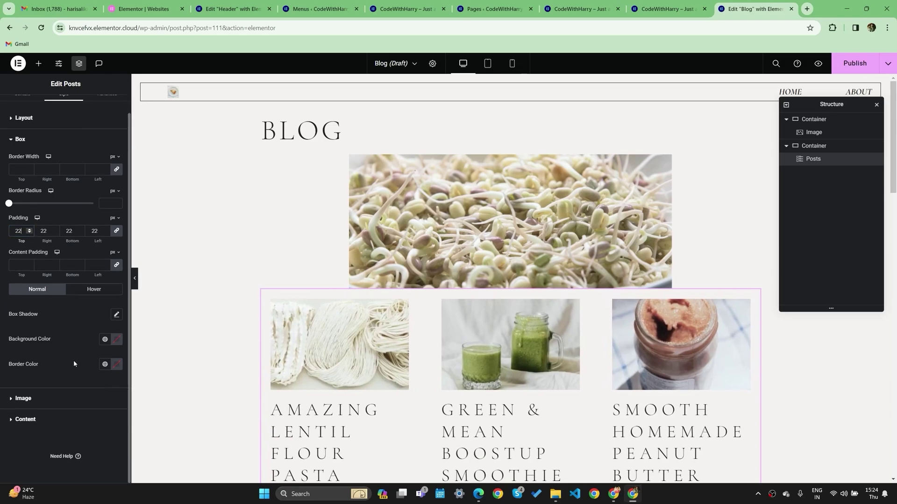
click(37, 402)
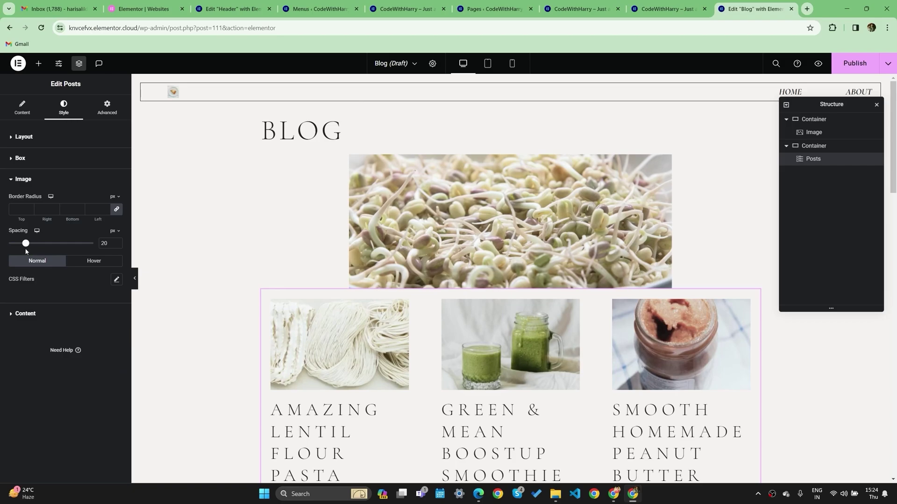
mouse_move(27, 245)
mouse_down()
mouse_move(47, 244)
mouse_move(32, 243)
mouse_up()
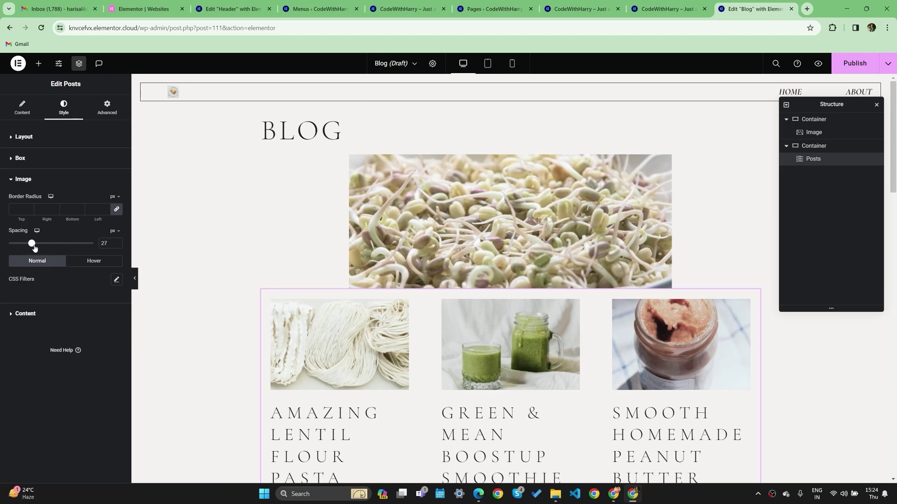
scroll(497, 372, down, 3)
scroll(497, 372, down, 5)
scroll(491, 383, up, 8)
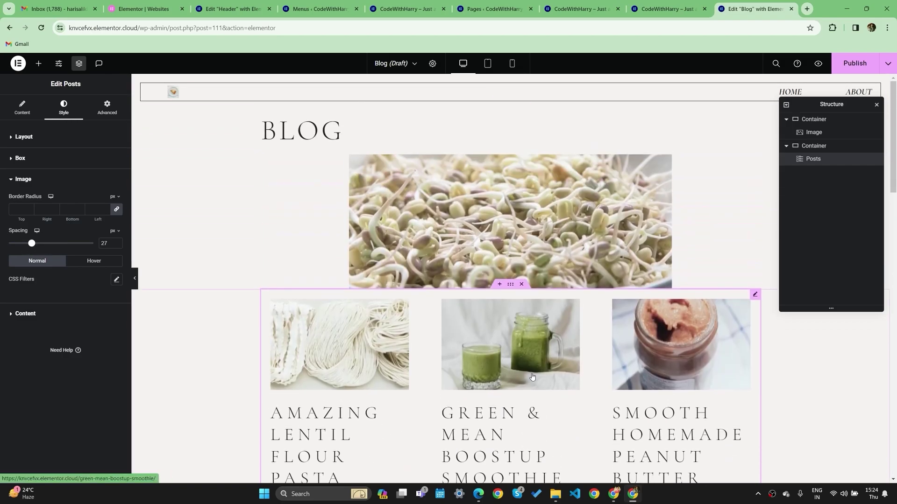
click(713, 228)
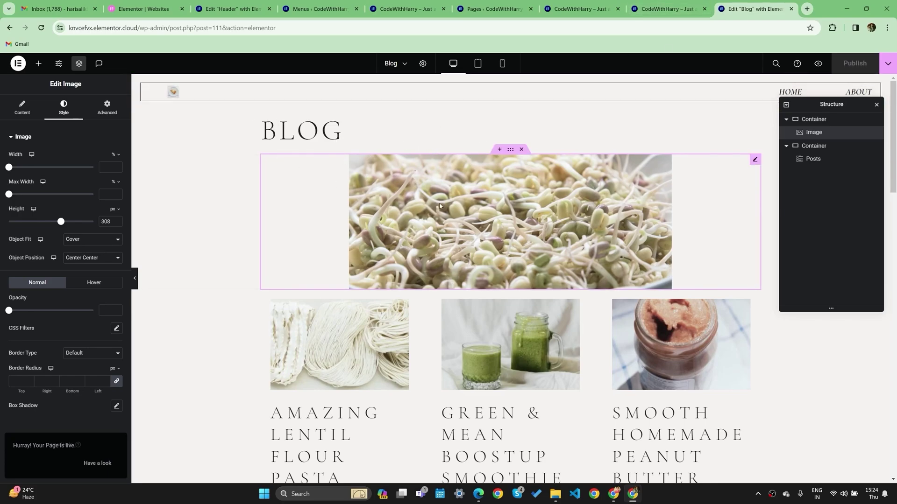
Review the published Blog page's sprouts banner and three-post grid.
scroll(406, 346, down, 10)
scroll(406, 355, up, 10)
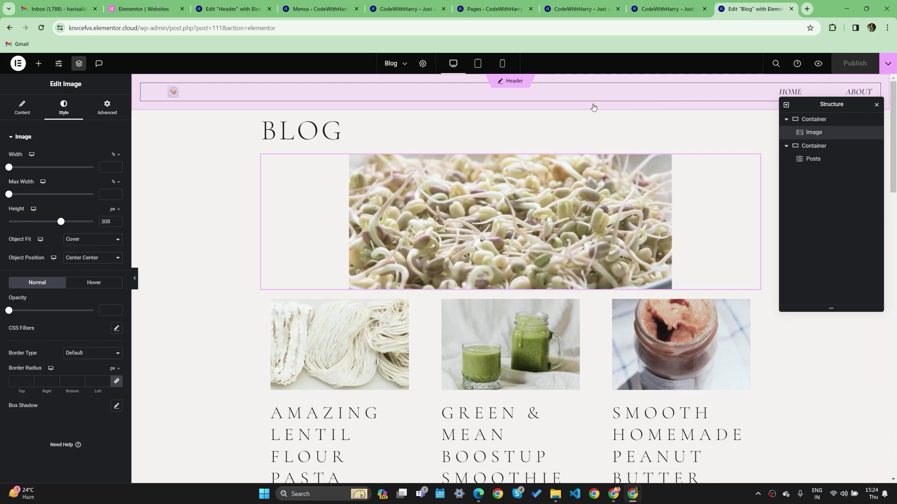
From the Elementor websites list, open the CodeWithHarry site's WP dashboard via its ⋮ menu.
click(231, 9)
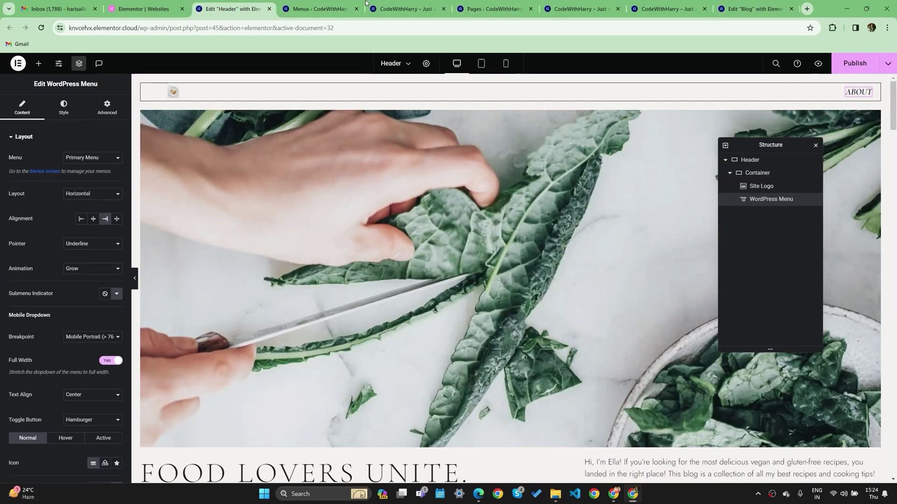
click(113, 3)
click(308, 213)
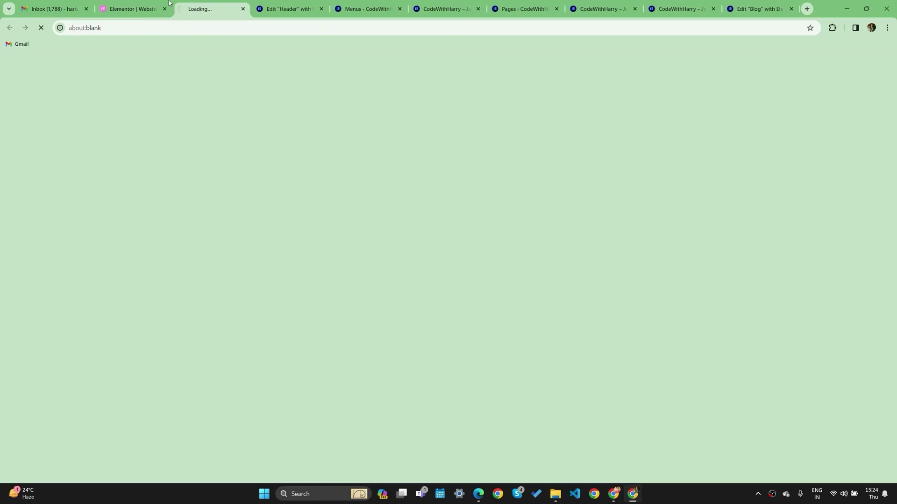
key(ctrl+shift+Tab)
click(282, 233)
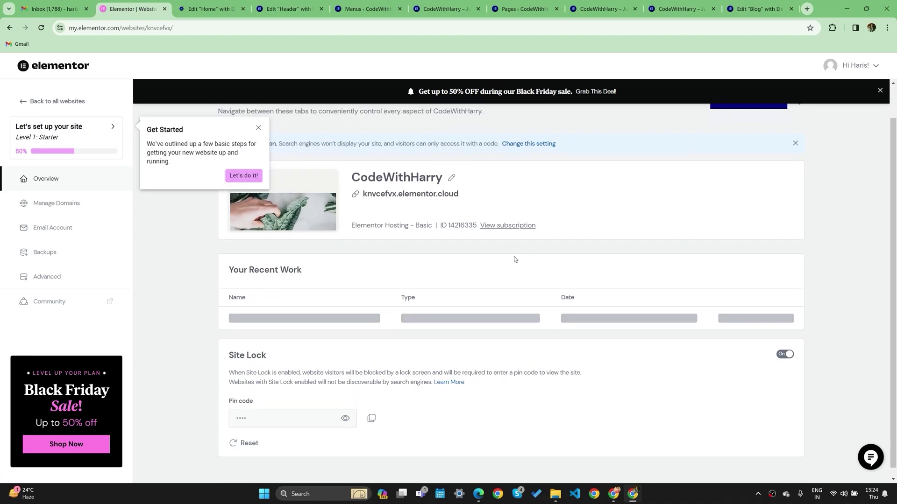
key(alt+Left)
click(355, 290)
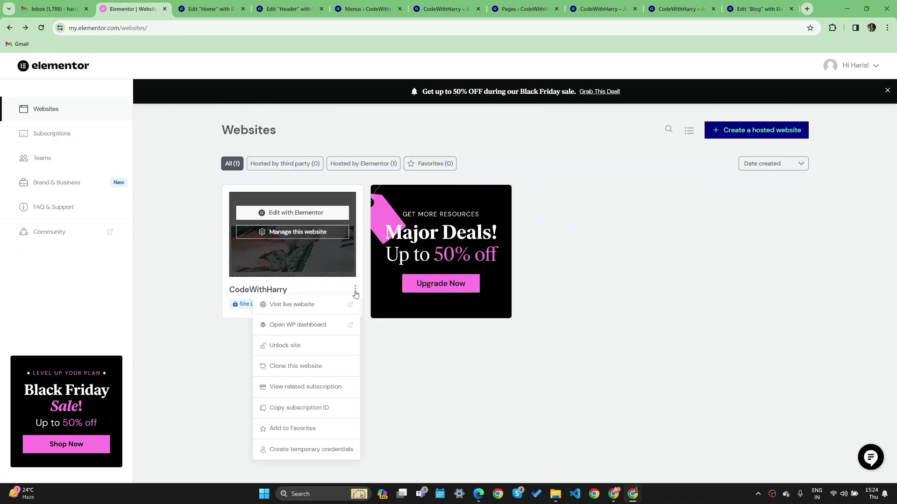
click(299, 324)
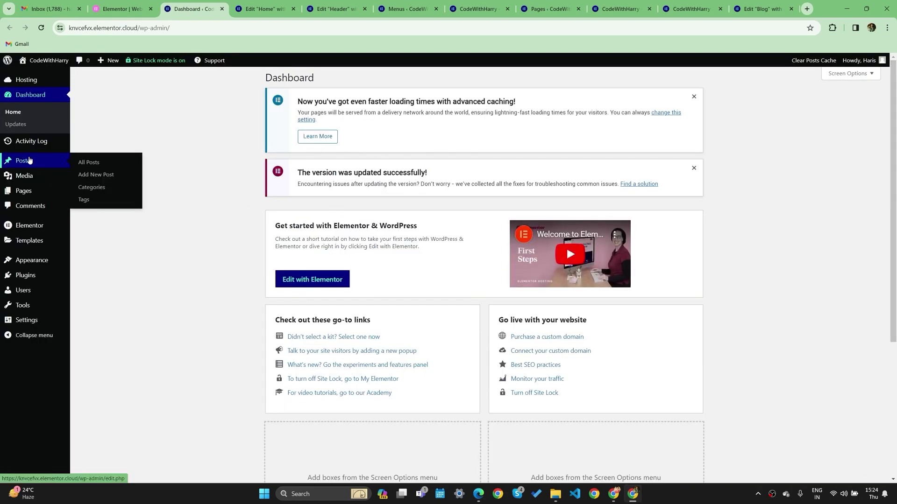
Add the Blog page to the Primary Menu beside Home and About, and save the menu.
mouse_move(33, 198)
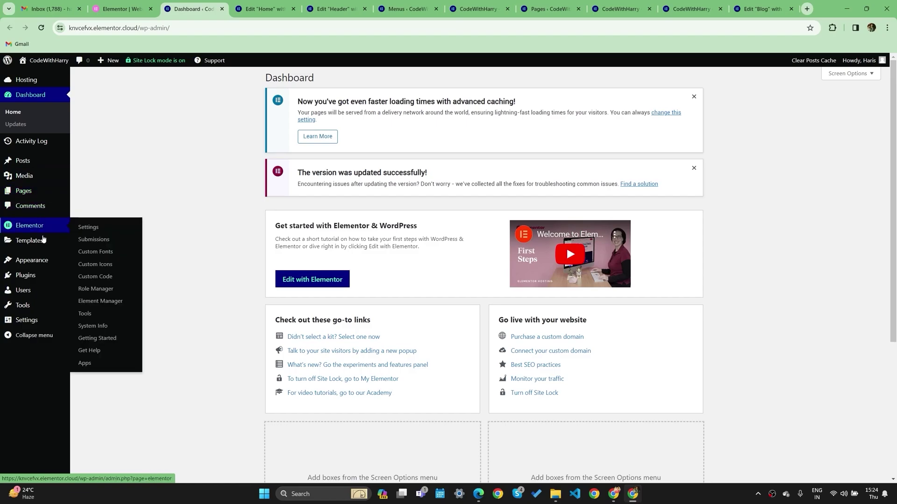
mouse_move(32, 260)
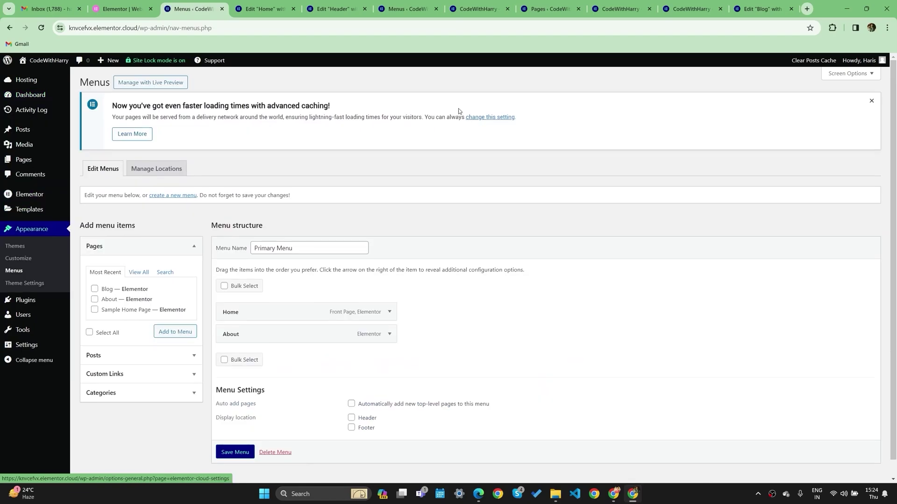
click(139, 272)
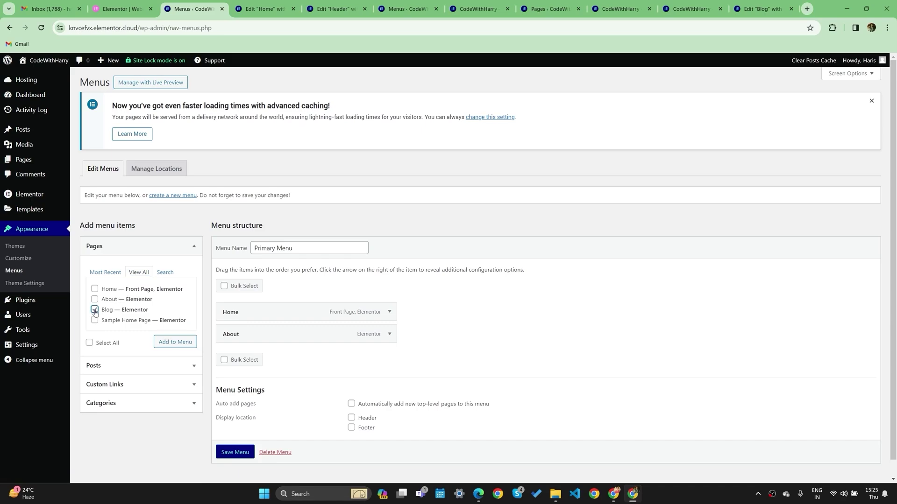
click(166, 343)
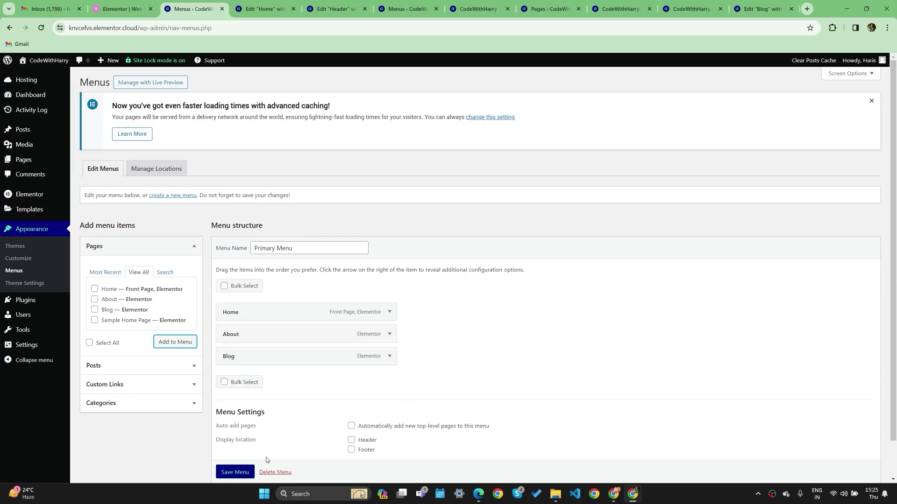
click(247, 469)
scroll(239, 471, down, 1)
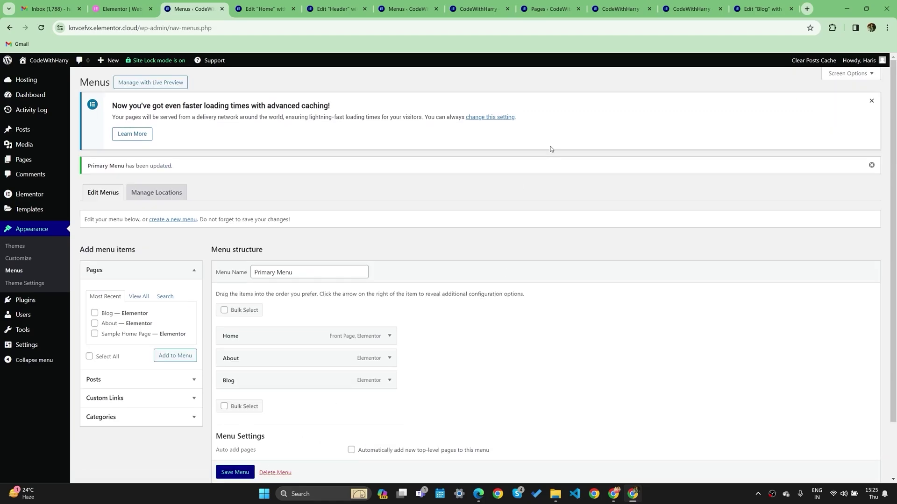
Return to the live Food Lovers Unite home page tab.
click(761, 8)
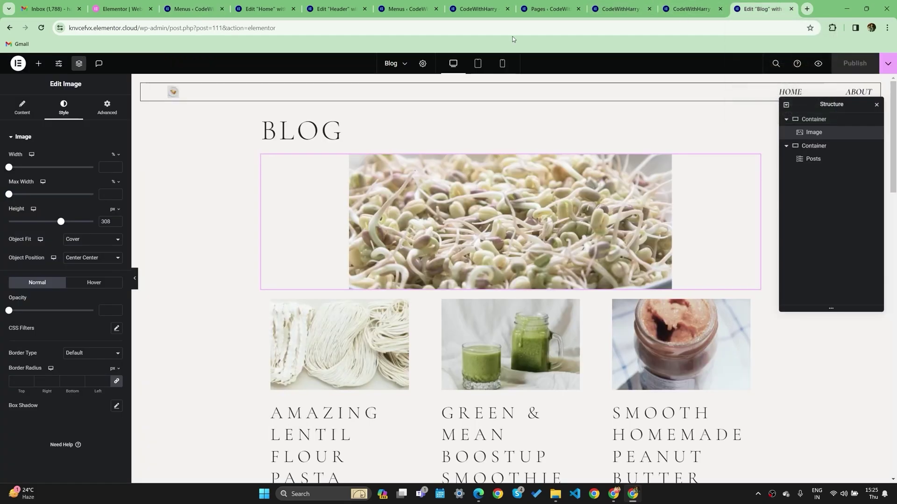
key(ctrl+shift+Tab)
key(ctrl+shift+Tab)
key(ctrl+Tab)
key(ctrl+shift+Tab)
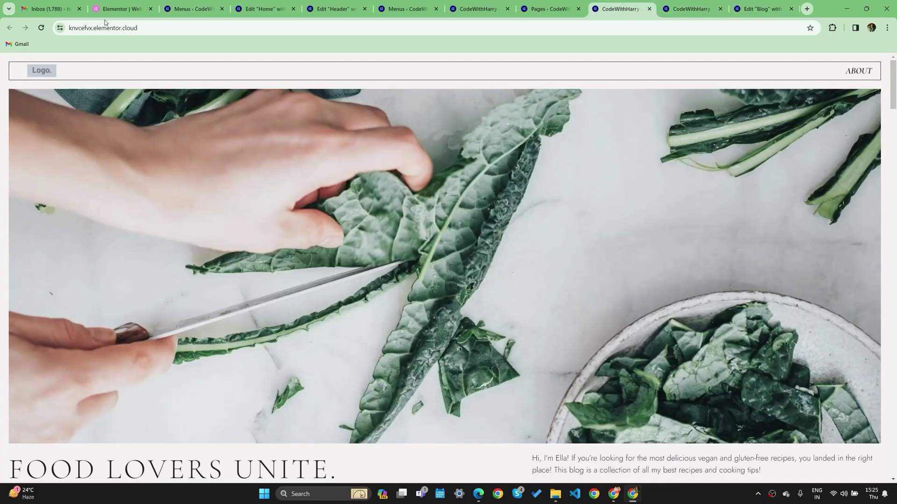
Reload the live site and follow the new BLOG header link to browse its post grid.
click(41, 28)
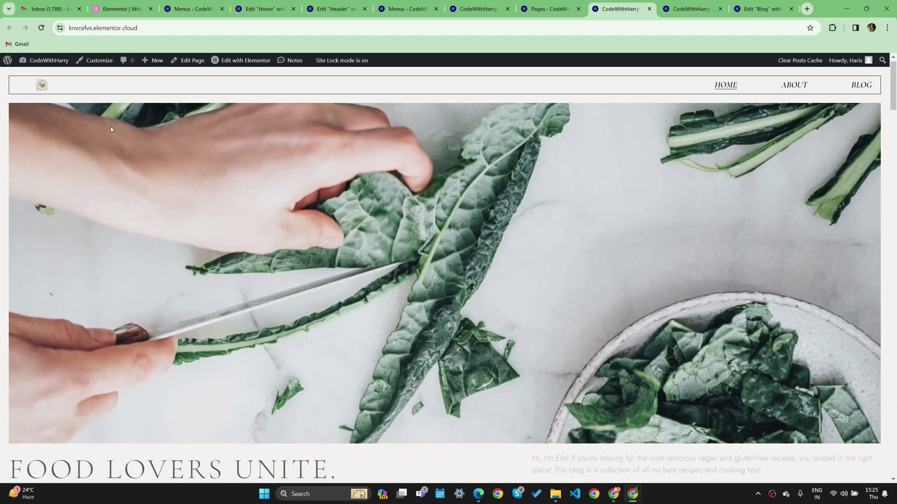
click(860, 86)
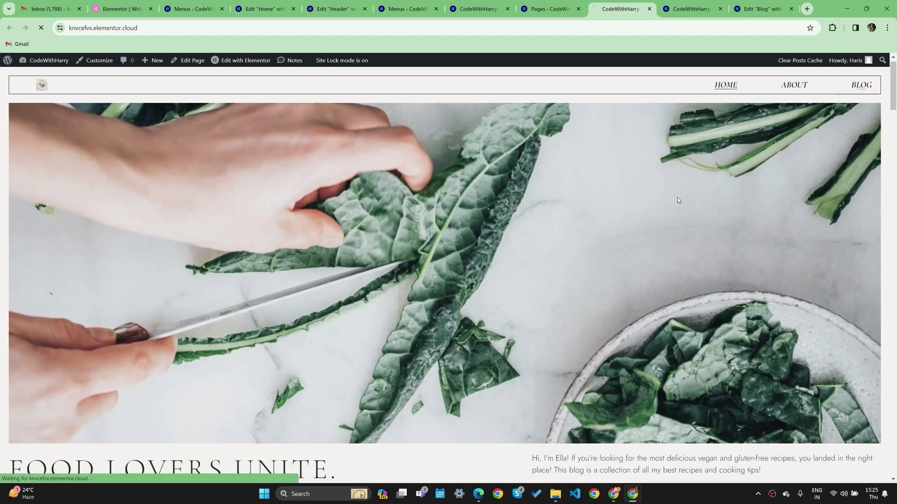
scroll(568, 309, down, 10)
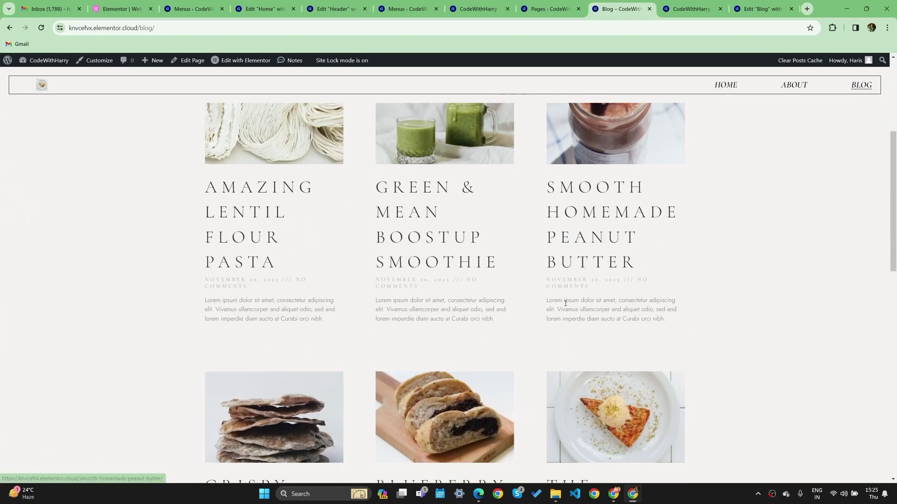
scroll(567, 310, down, 9)
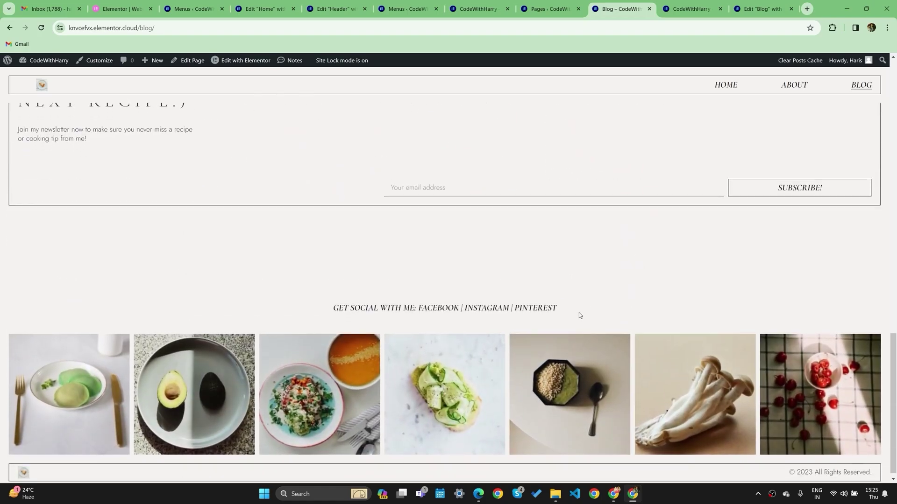
scroll(578, 317, up, 20)
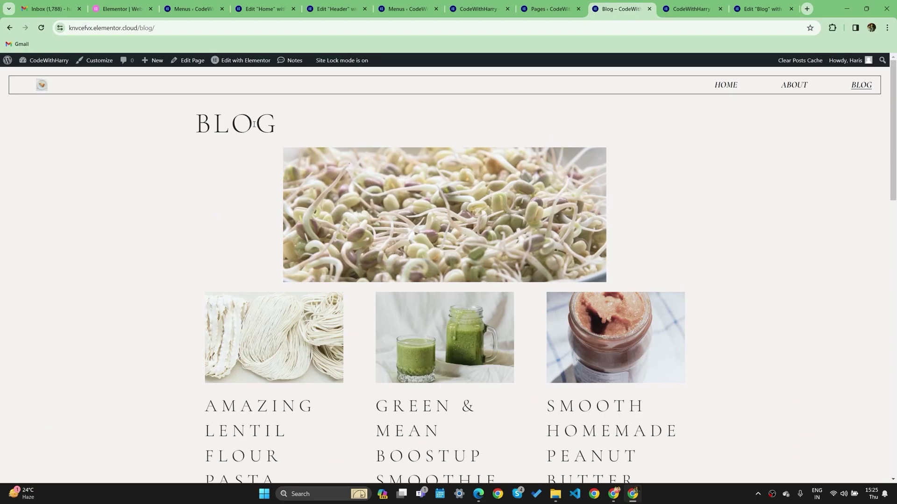
Return to the home page via the site logo and scroll through it.
click(41, 86)
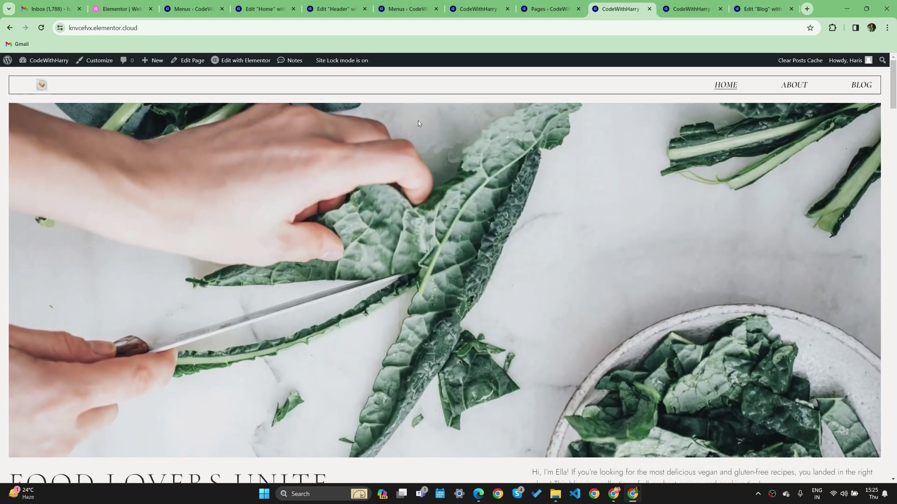
scroll(415, 341, down, 5)
scroll(414, 350, up, 5)
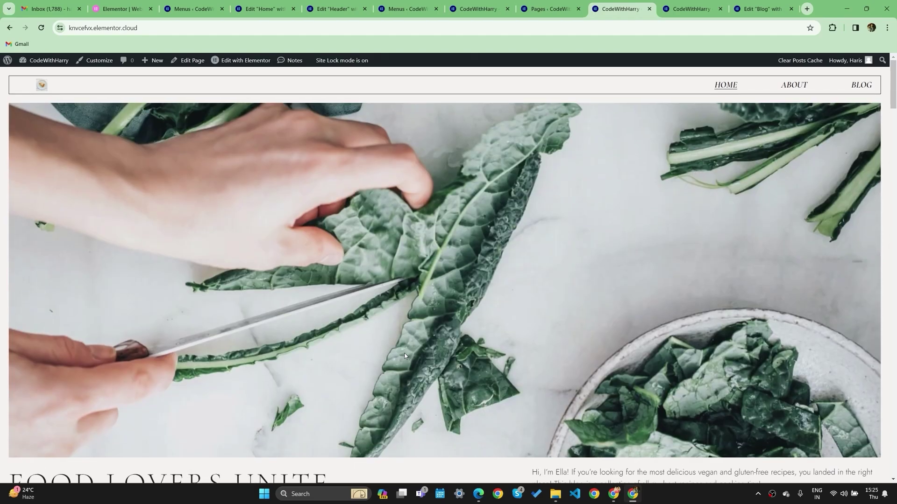
scroll(359, 307, down, 10)
scroll(359, 308, down, 10)
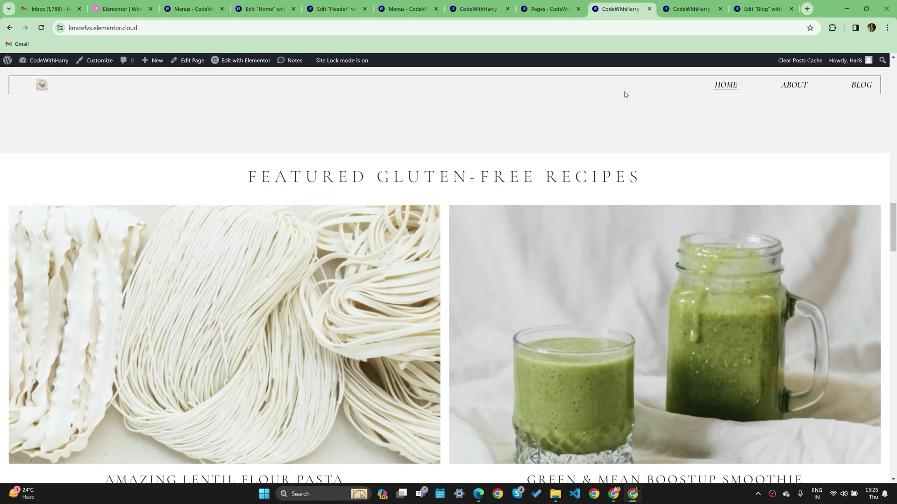
scroll(479, 258, up, 15)
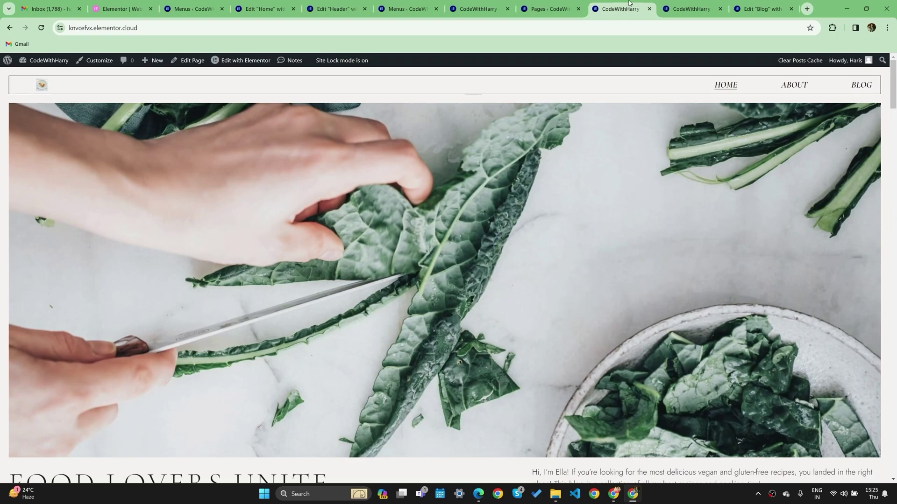
Filter the Elementor Websites dashboard to 'Hosted by third party (0)', which lists no sites.
mouse_move(559, 3)
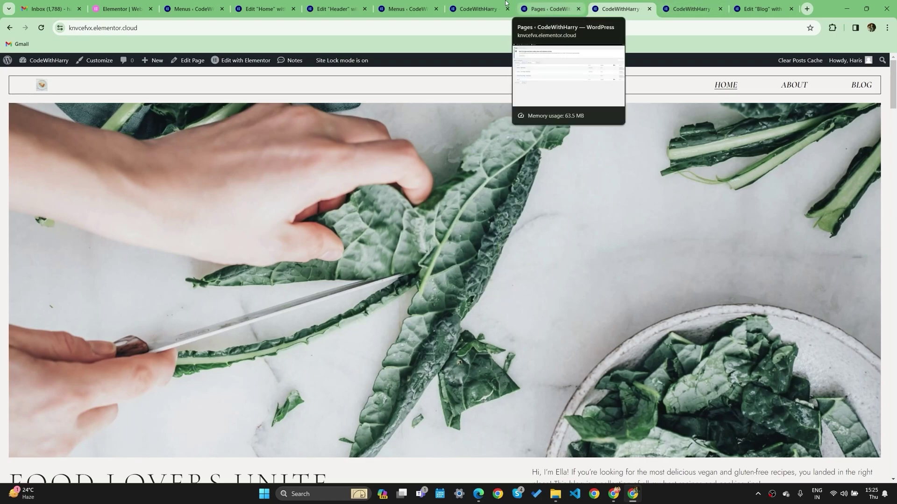
click(121, 8)
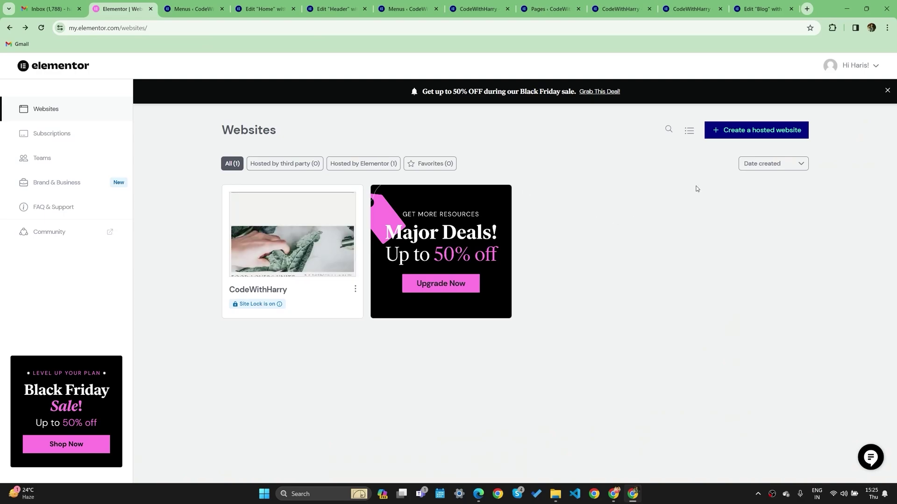
click(308, 164)
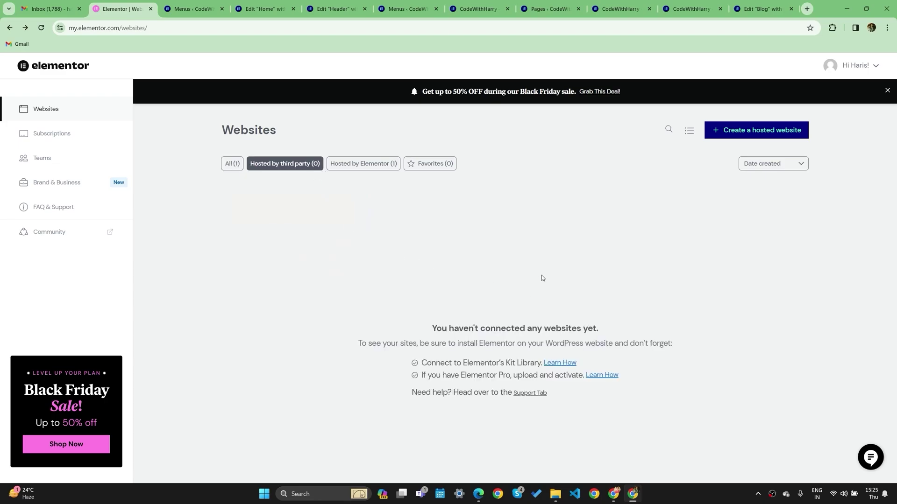
Search 'localwp' in a new tab, visit the Local WP website, then return to Menus admin.
click(808, 6)
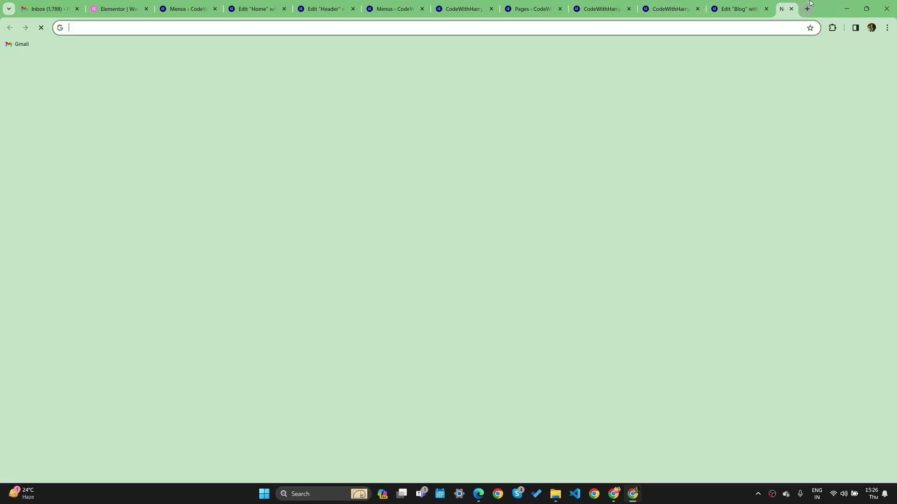
text(localwp)
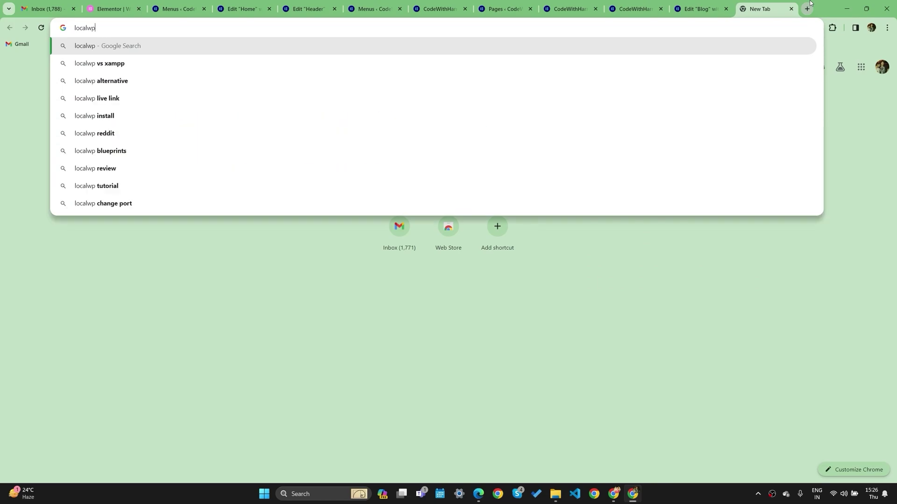
key(Return)
click(61, 132)
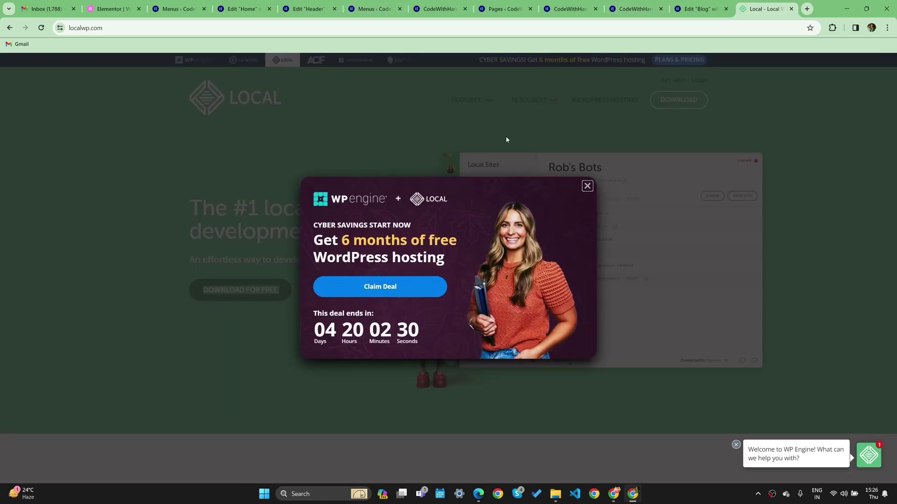
click(179, 9)
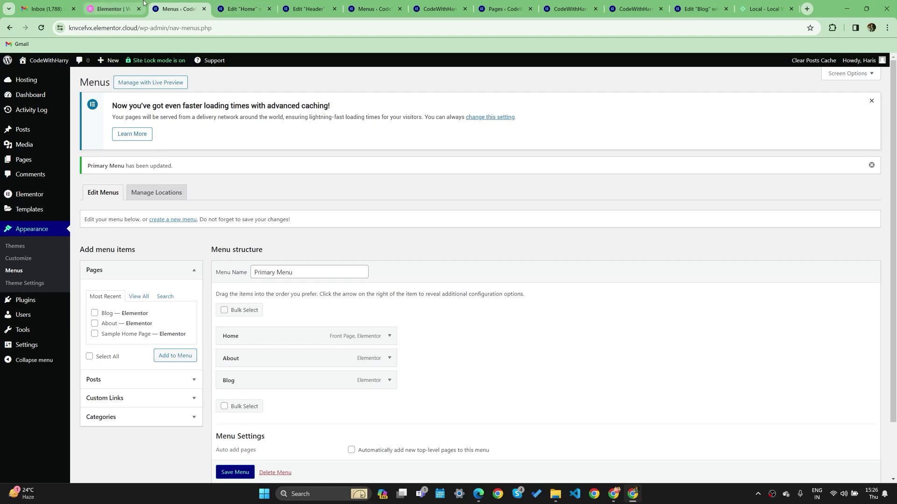
Filter to 'Hosted by Elementor (1)' sites and open the Black Friday 'Grab This Deal!' upgrade.
click(113, 5)
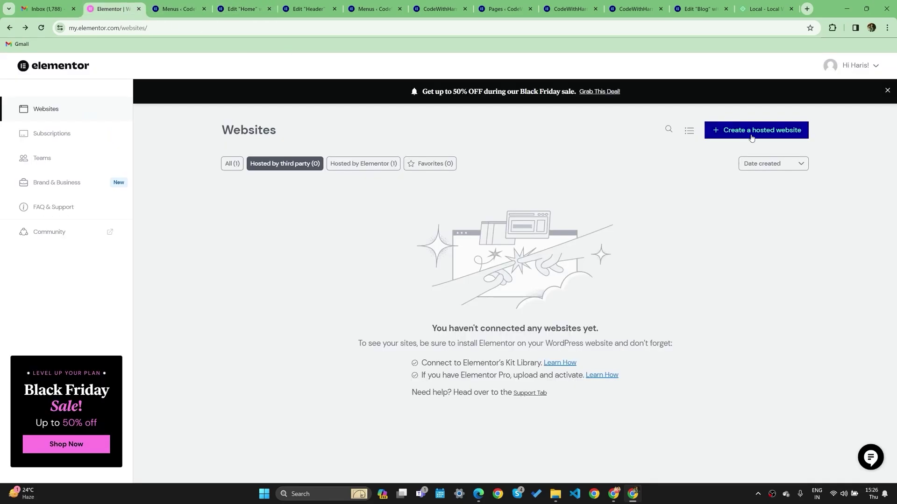
click(380, 165)
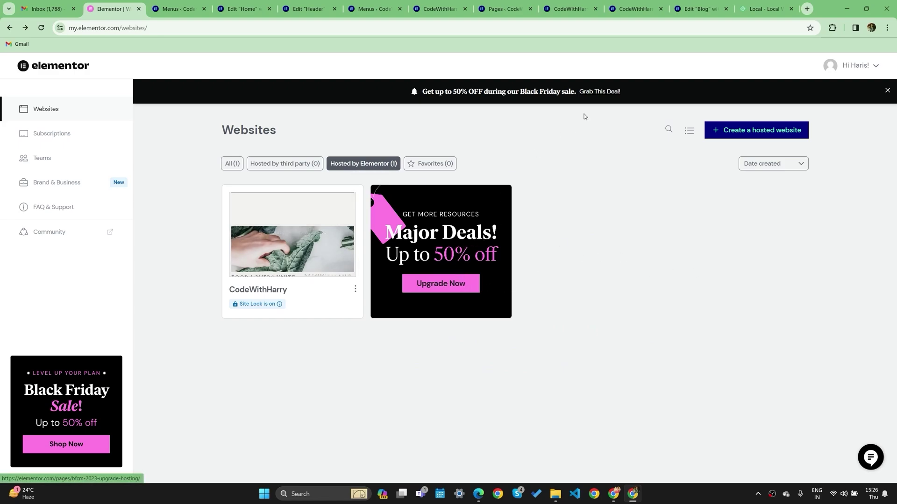
click(599, 91)
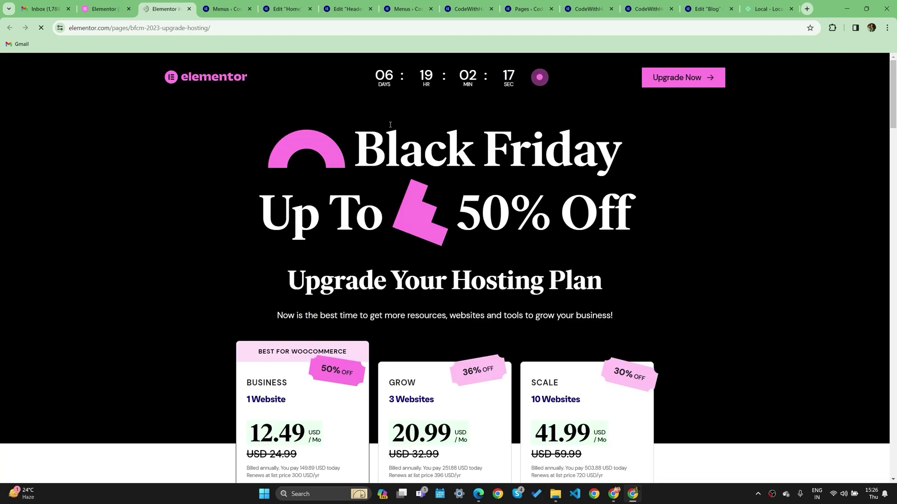
Compare the Business, Grow and Scale hosting plans at 12.49, 20.99 and 41.99 USD/month.
scroll(345, 360, down, 3)
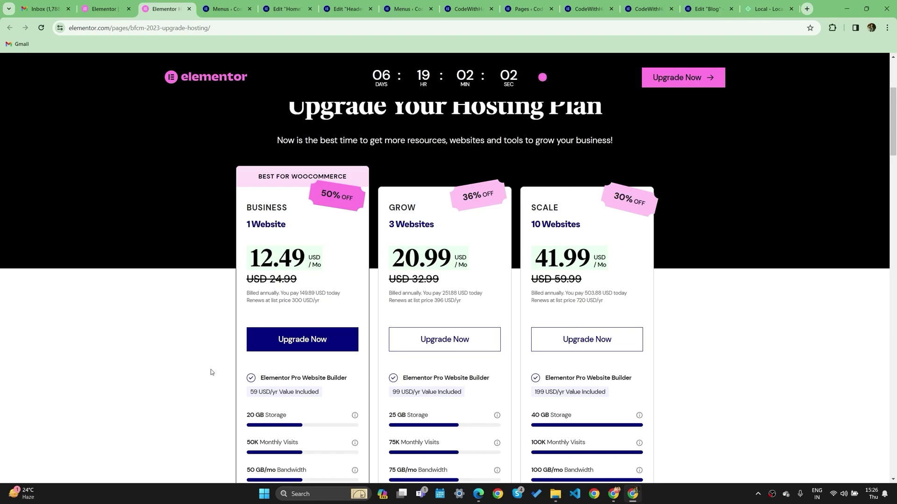
scroll(187, 330, down, 5)
scroll(187, 330, up, 5)
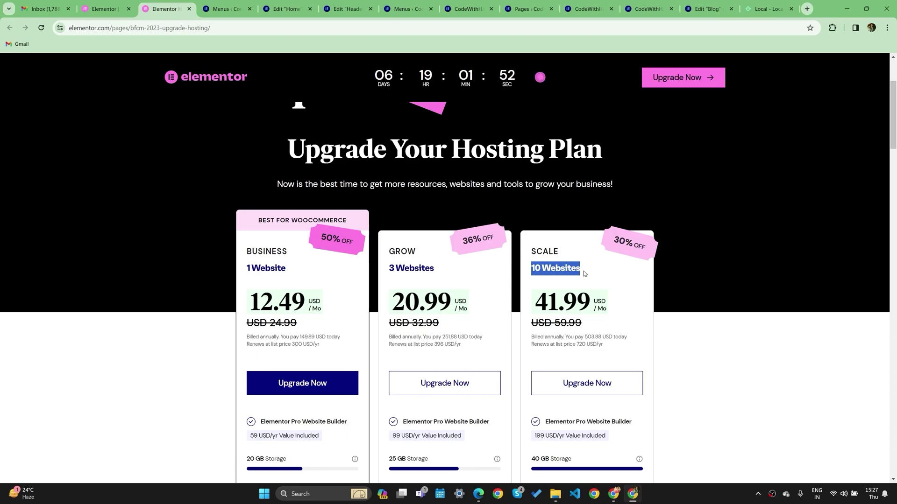
scroll(621, 289, down, 12)
scroll(365, 273, down, 3)
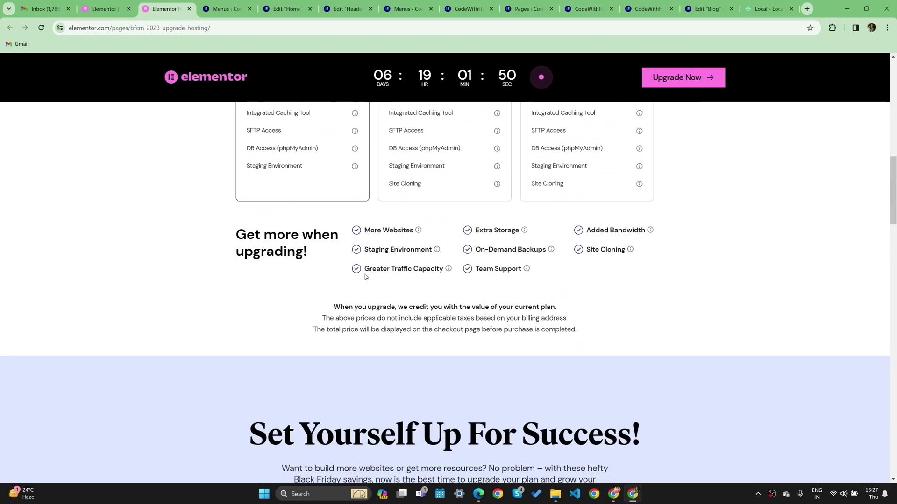
scroll(598, 372, up, 15)
scroll(598, 372, down, 4)
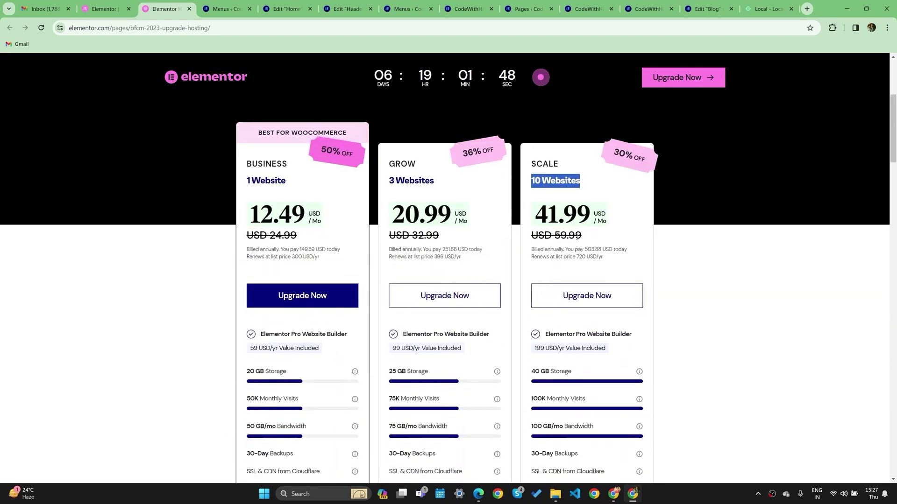
drag(550, 182, 595, 185)
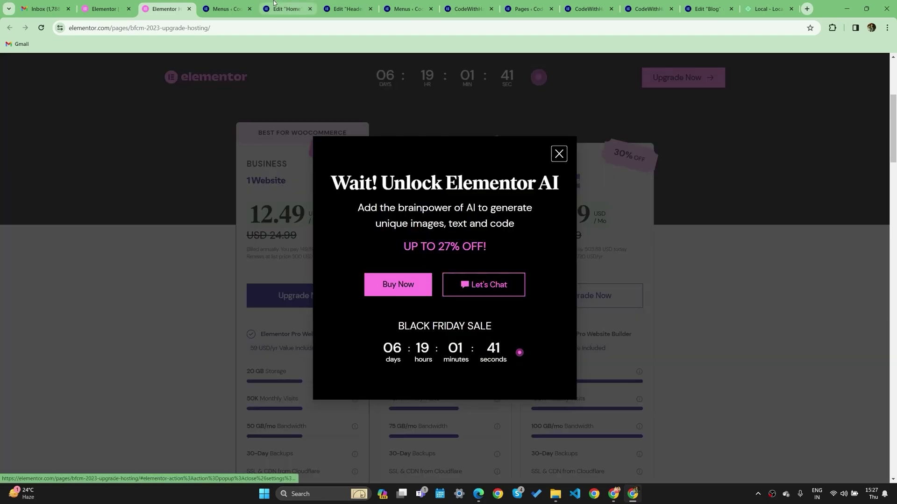
Open the Home page in Elementor and select the 'Hi I'm Ella' intro text.
click(224, 9)
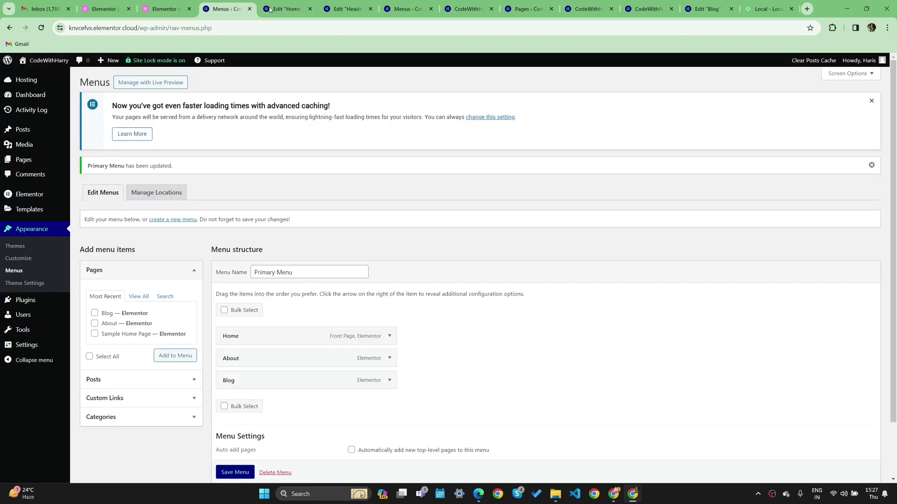
click(299, 5)
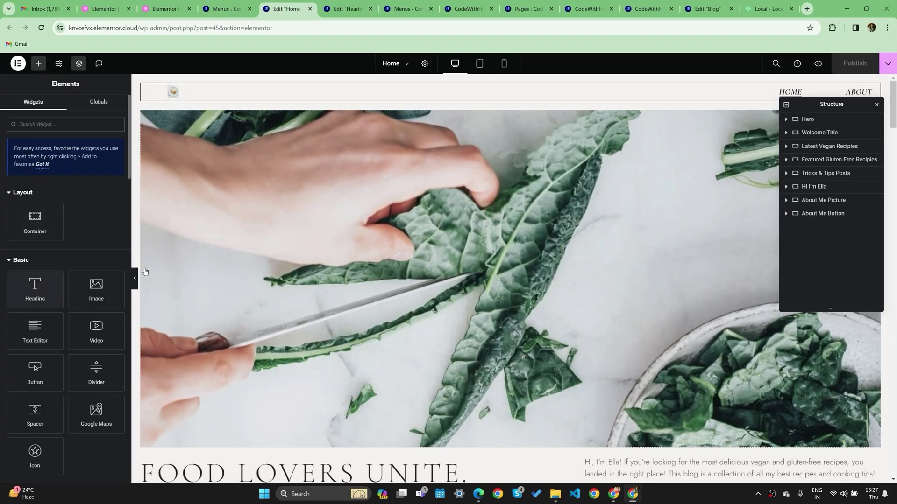
scroll(312, 282, down, 5)
click(663, 250)
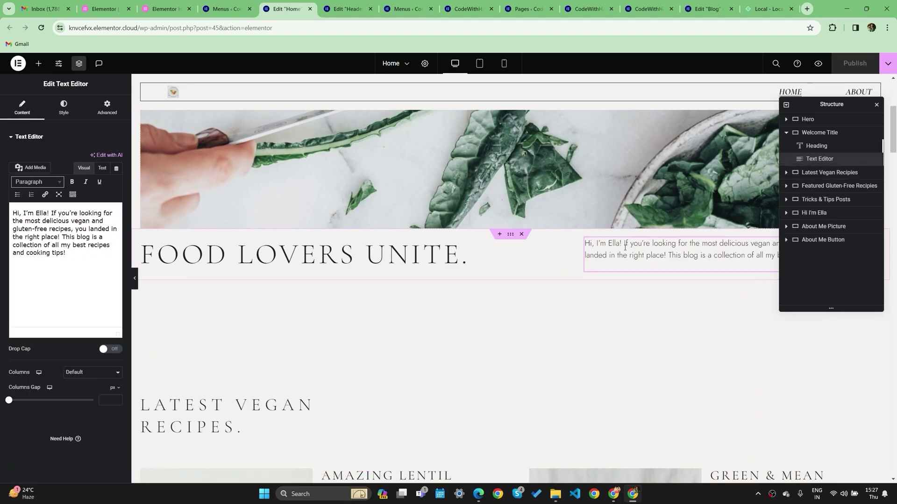
Launch Elementor AI on the intro text and accept its terms.
click(107, 155)
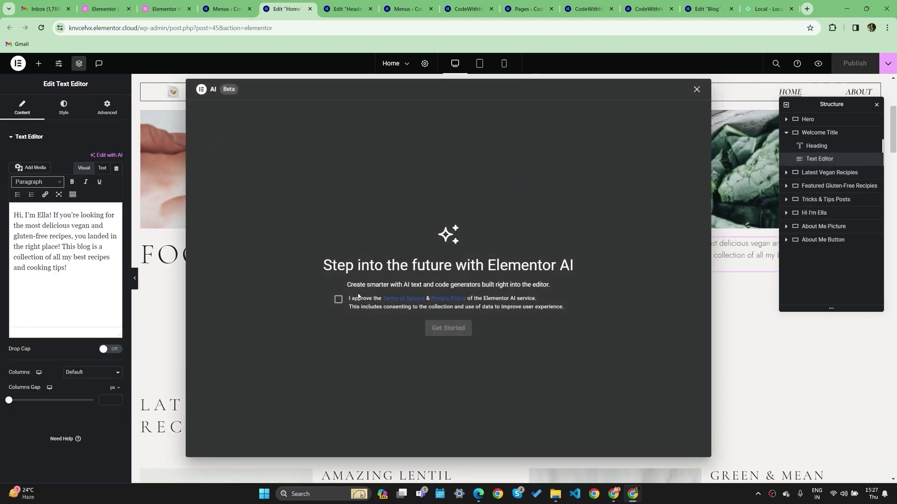
click(338, 300)
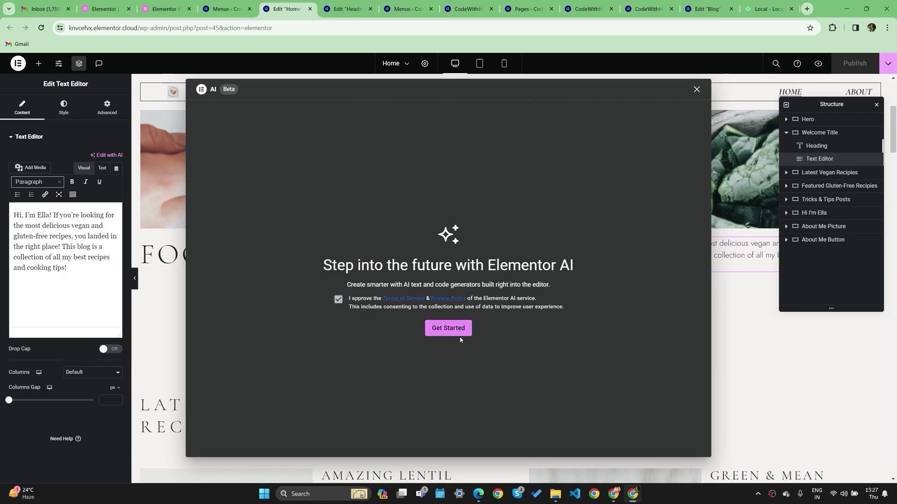
click(461, 333)
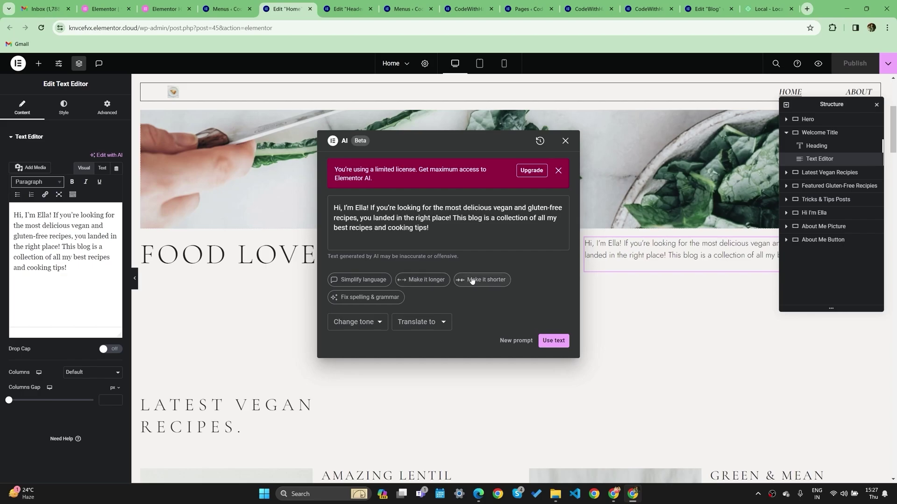
Write an intro about being a good chef cooking dal and rice Indian-style, grammar-fix it, and insert it.
click(466, 237)
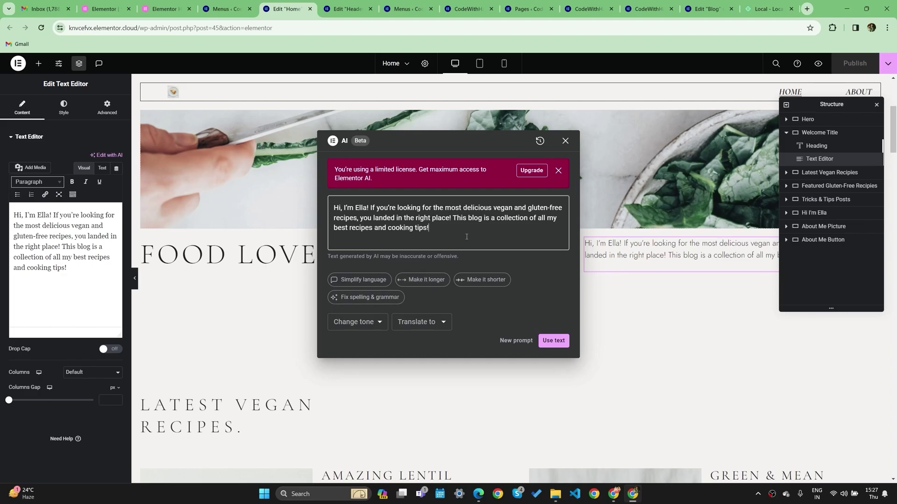
text(I am harry a)
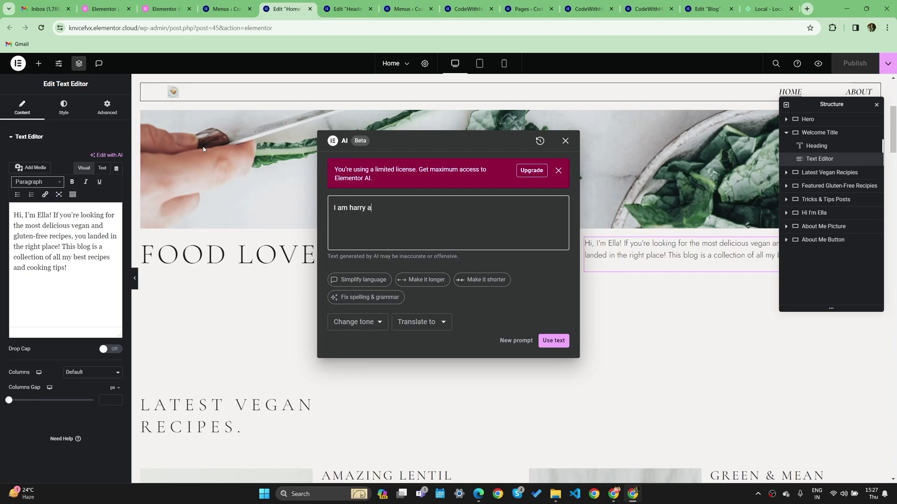
text(i am a good shef and I am)
text(cook dal and ricker)
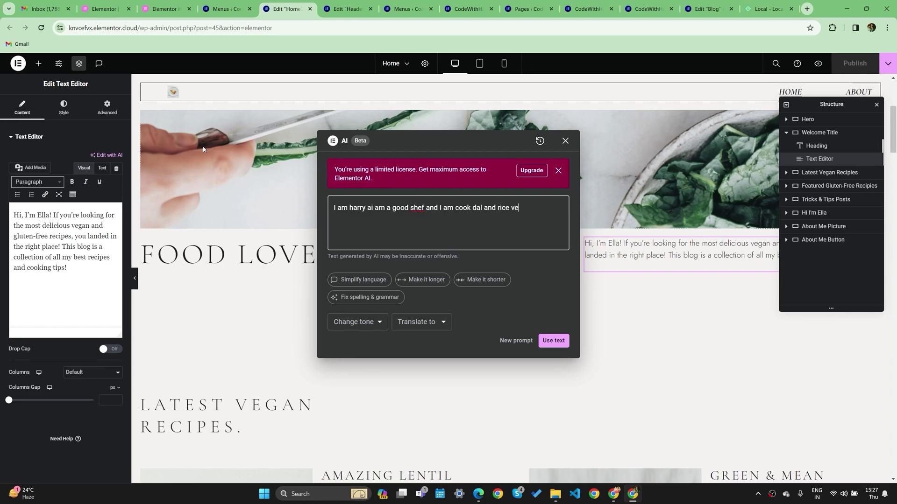
text( indian style food)
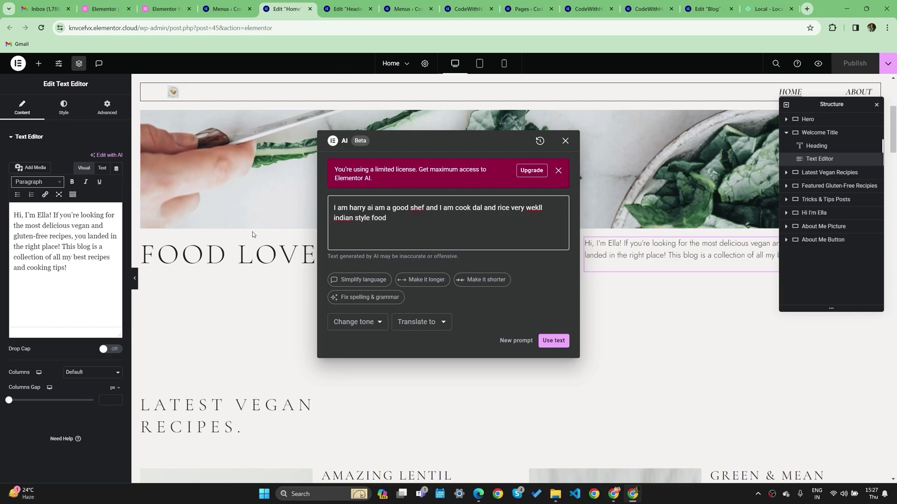
click(396, 298)
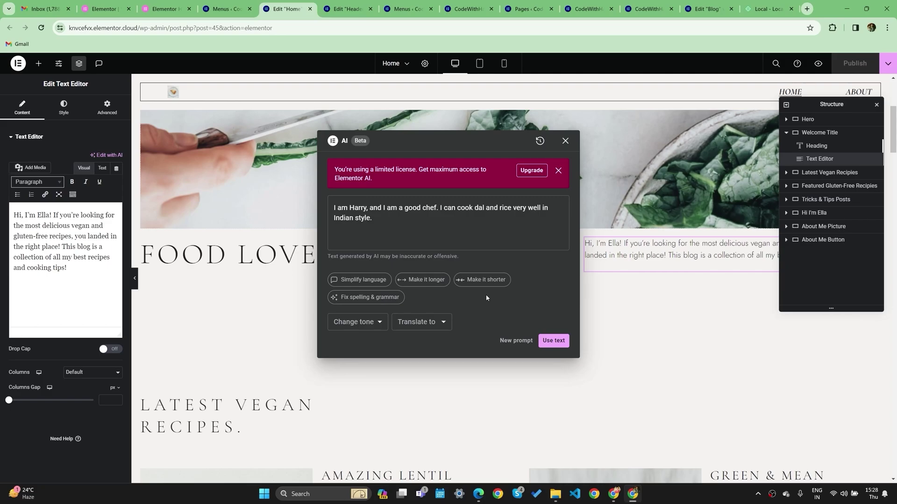
click(560, 341)
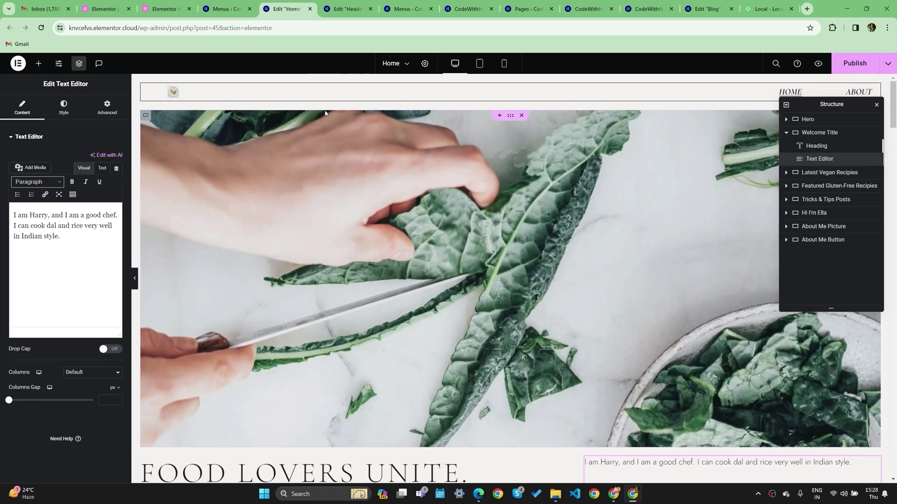
scroll(397, 228, down, 15)
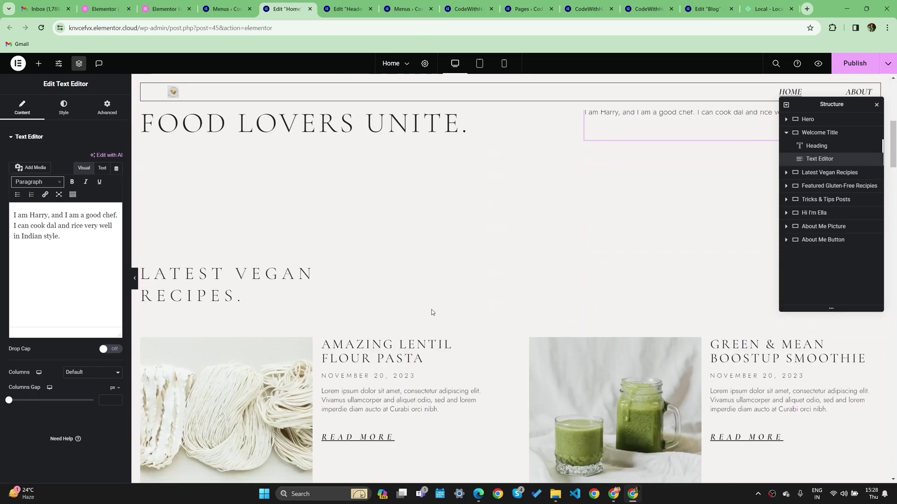
scroll(424, 321, down, 3)
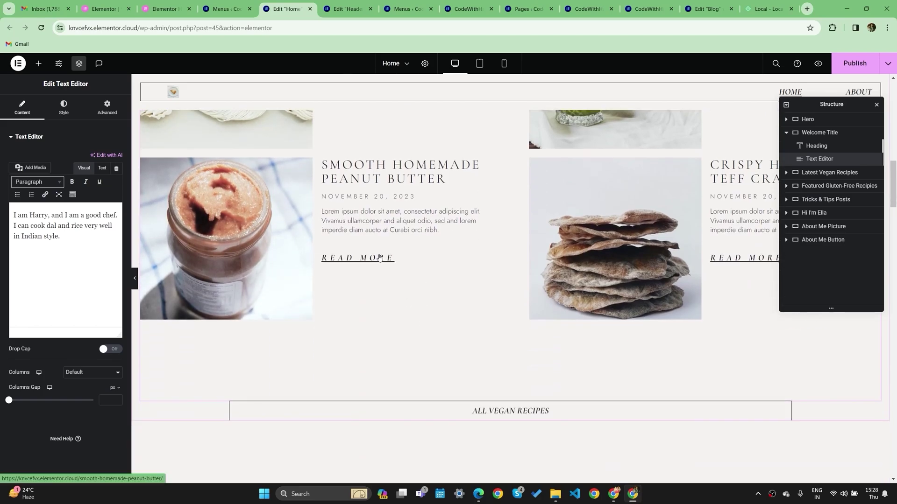
scroll(303, 166, up, 4)
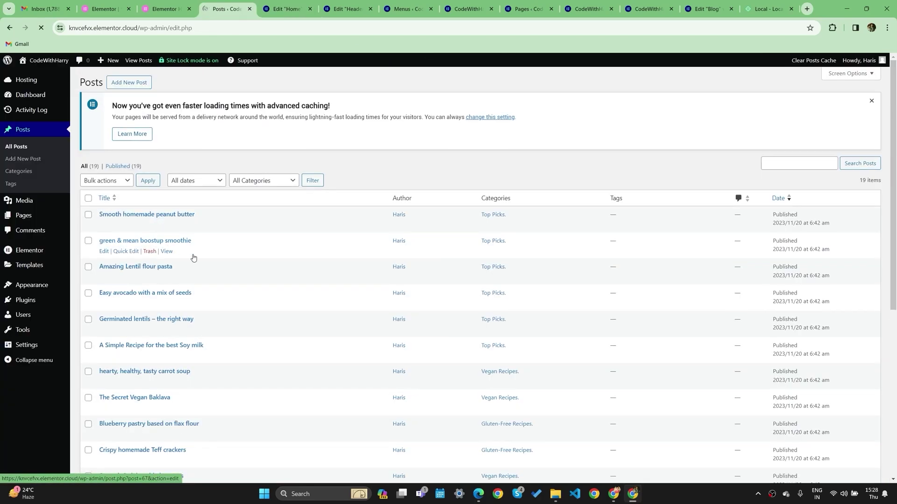
scroll(344, 374, down, 6)
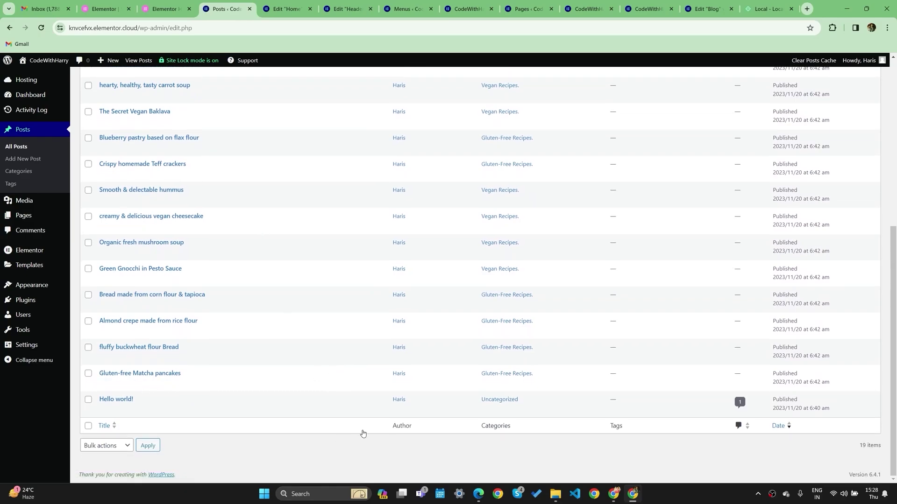
Dismiss the post editor's welcome guide.
scroll(327, 365, up, 2)
scroll(303, 351, up, 3)
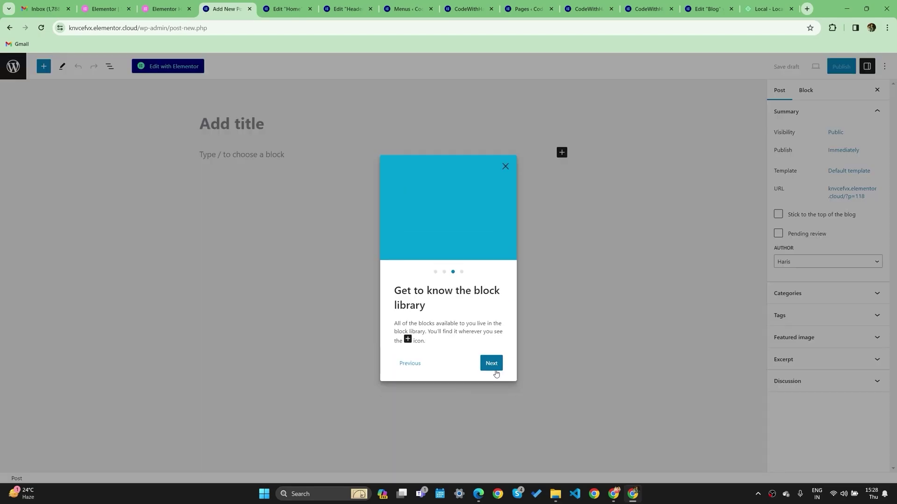
click(493, 365)
click(486, 364)
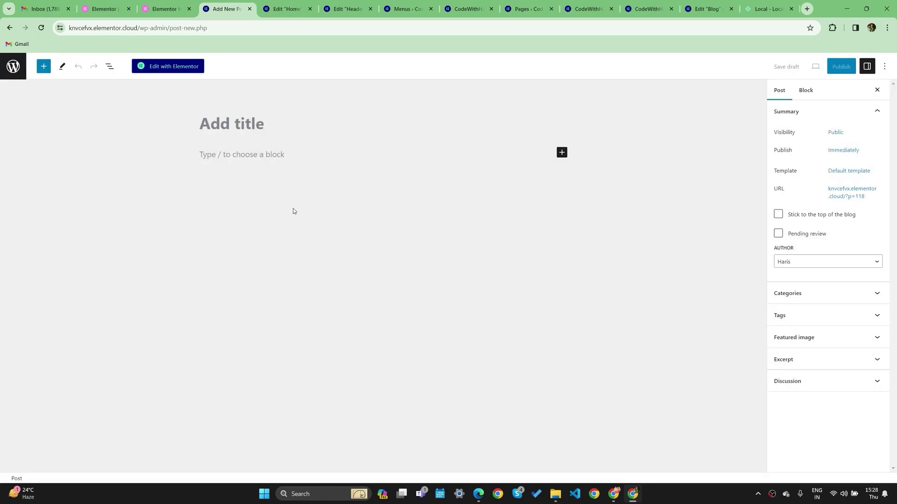
Title the new post 'Hey I am an AI tool manager' with body text 'AI tool manager'.
text(Hey I am an a)
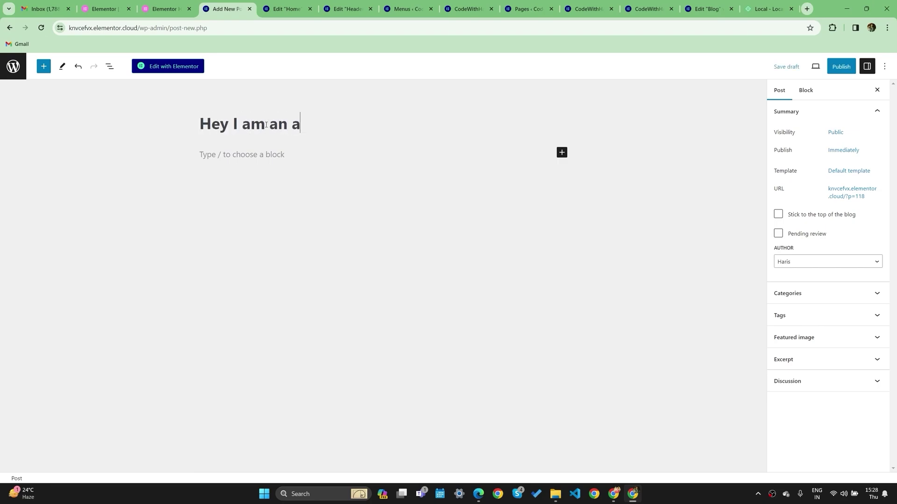
key(BackSpace)
text(AI tool manager)
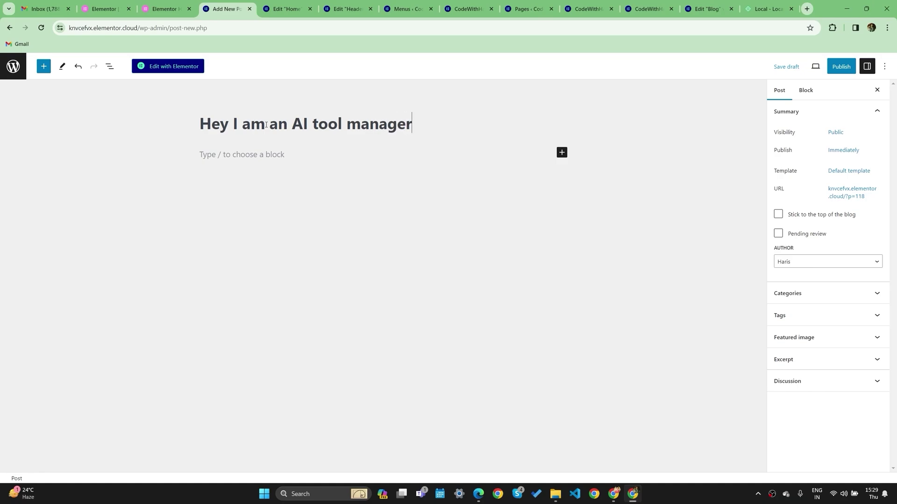
key(Return)
text(AI to)
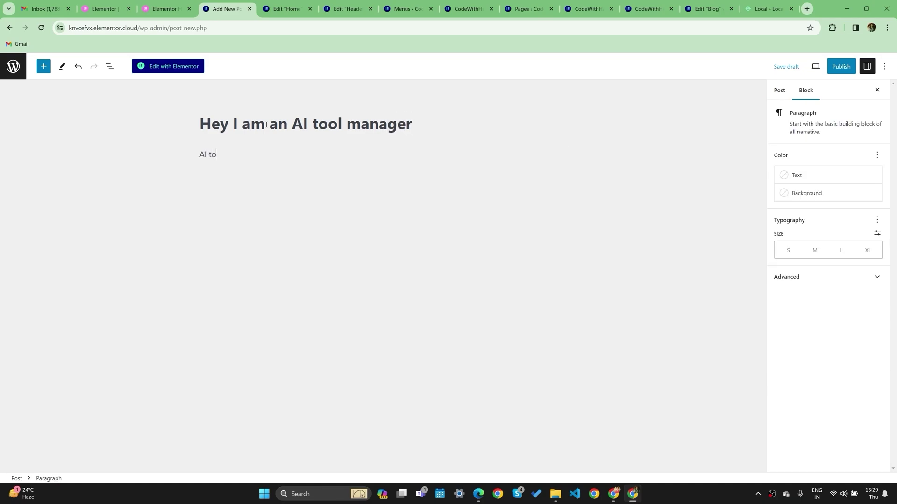
text(ol manager)
click(427, 187)
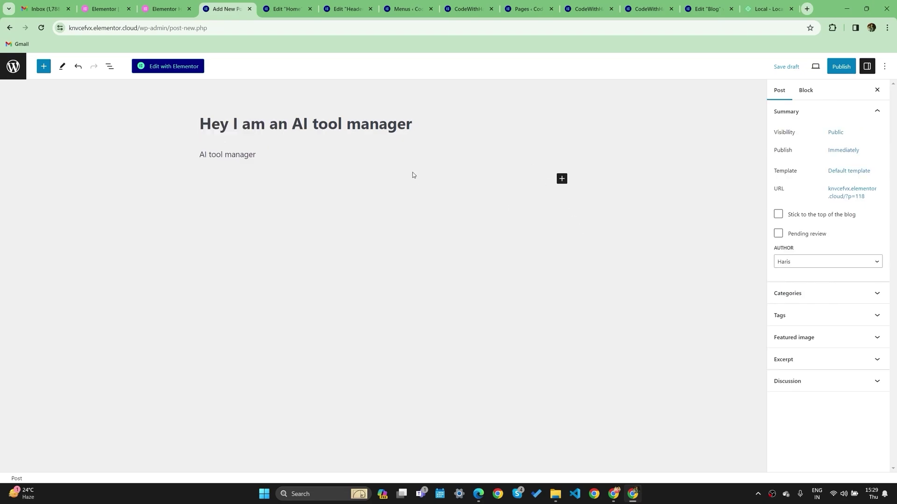
Publish the new post.
click(841, 66)
click(807, 67)
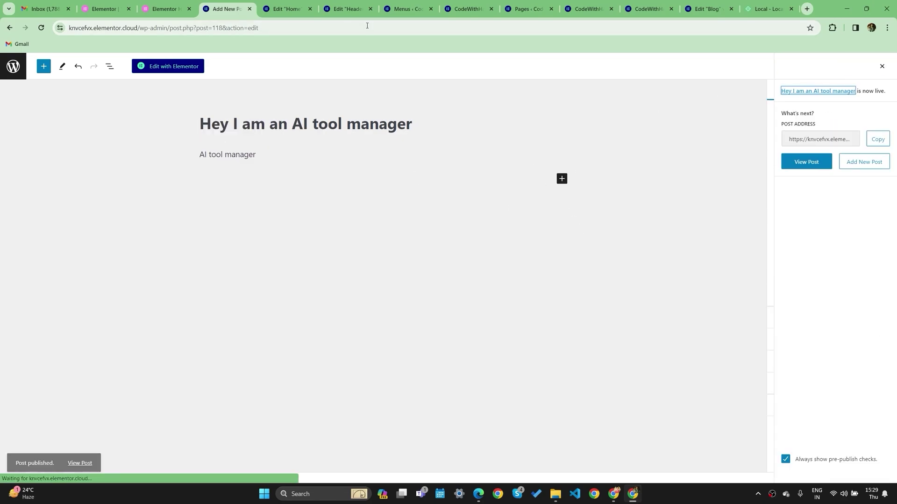
click(301, 3)
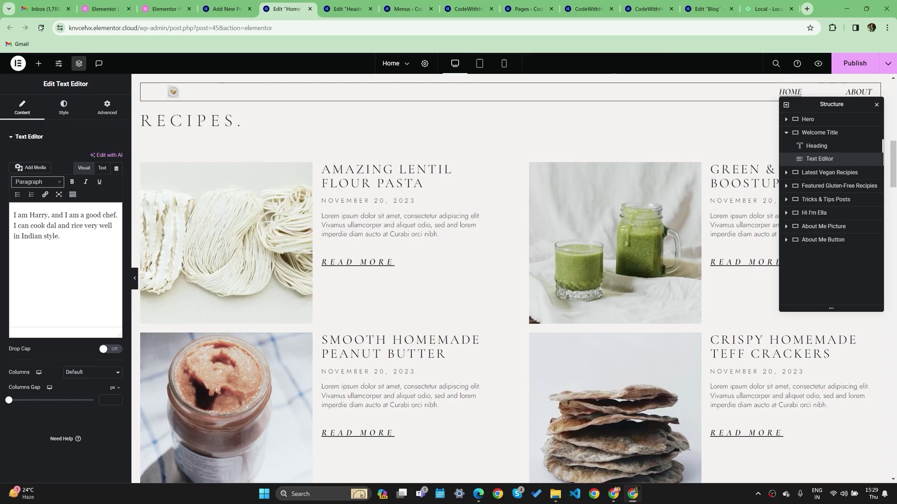
Confirm 'Hey I am an AI tool manager' appears first on the live Blog page, then return to its editor.
click(706, 8)
click(767, 9)
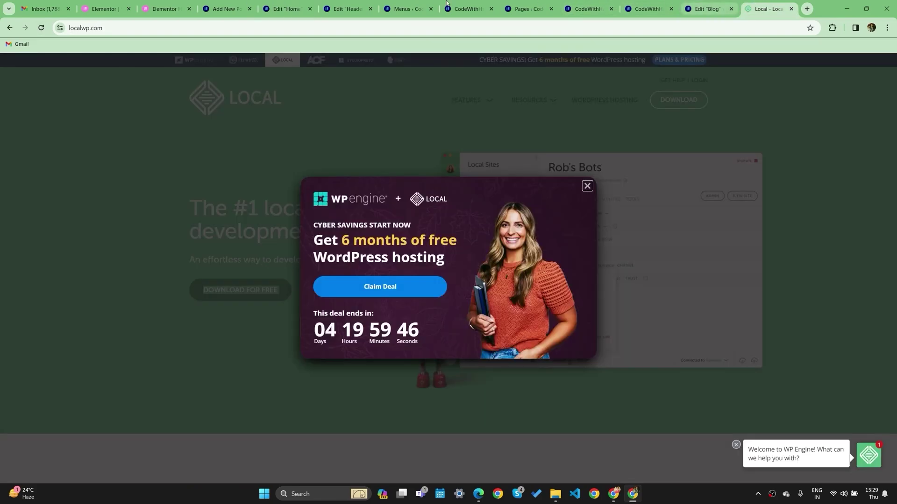
click(607, 4)
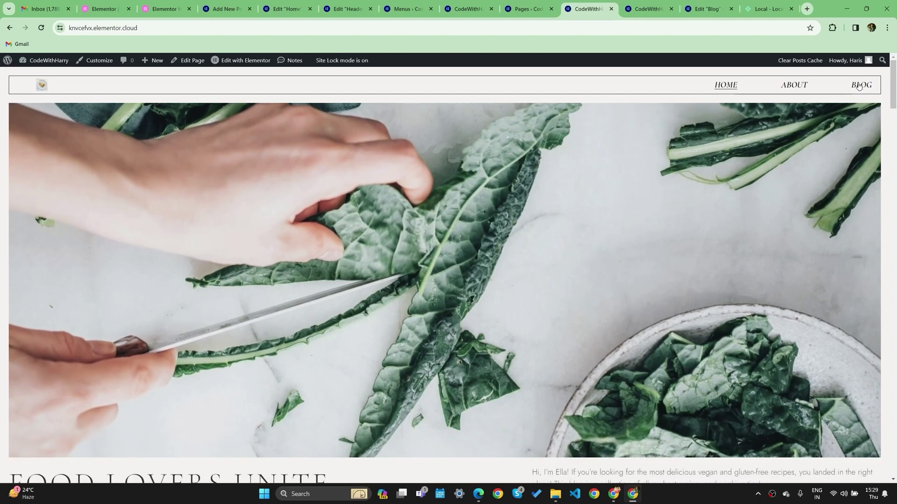
click(860, 85)
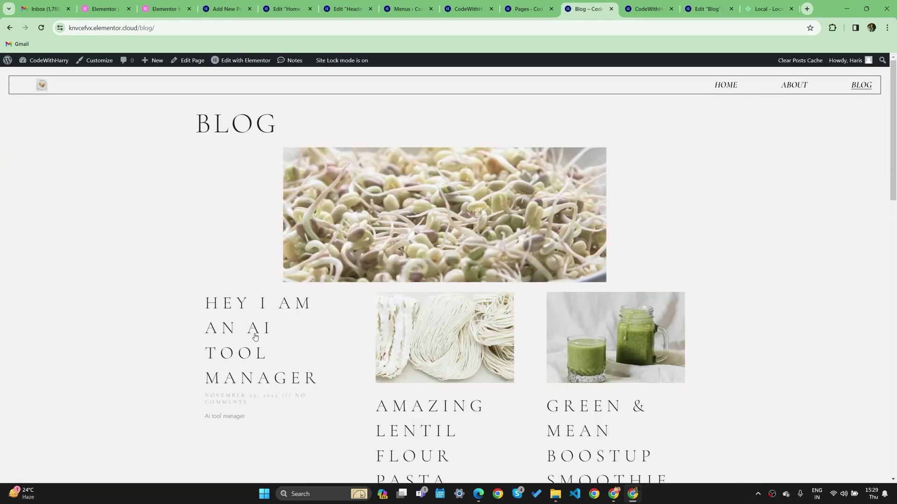
scroll(247, 239, down, 3)
scroll(295, 168, up, 3)
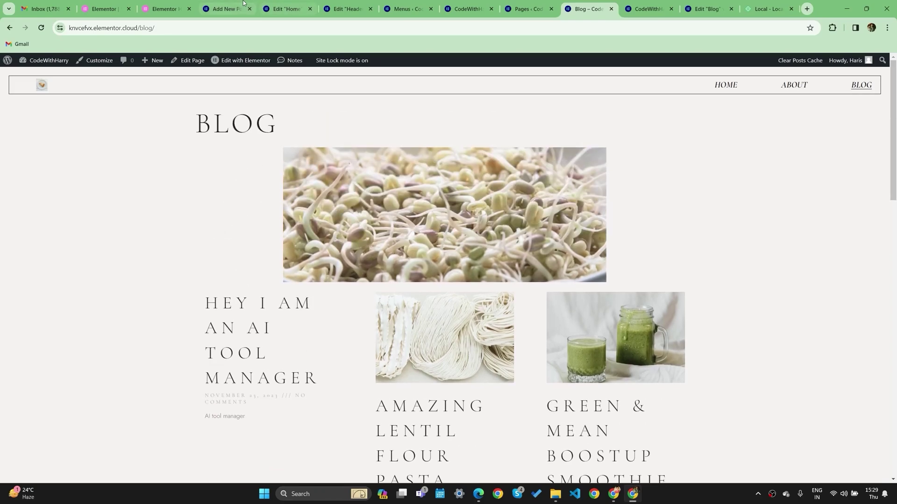
click(227, 8)
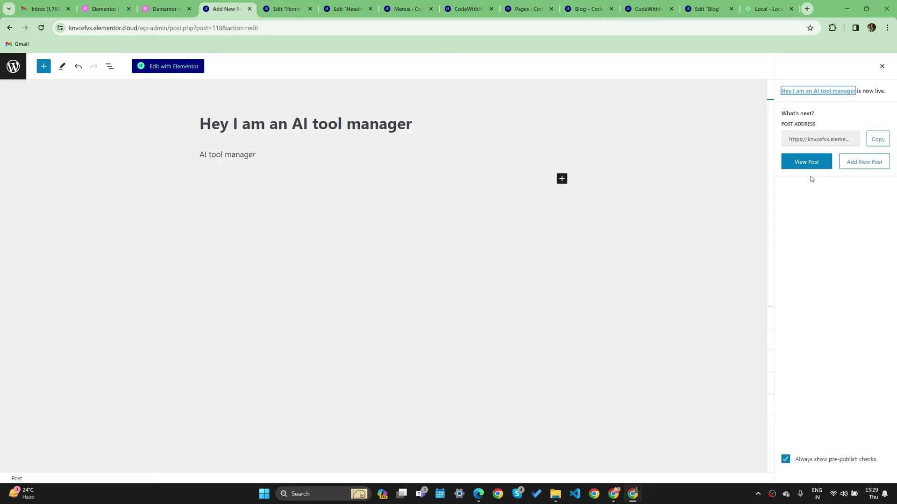
Set veganPost_ft_image4 as the post's featured image and update the post.
click(882, 66)
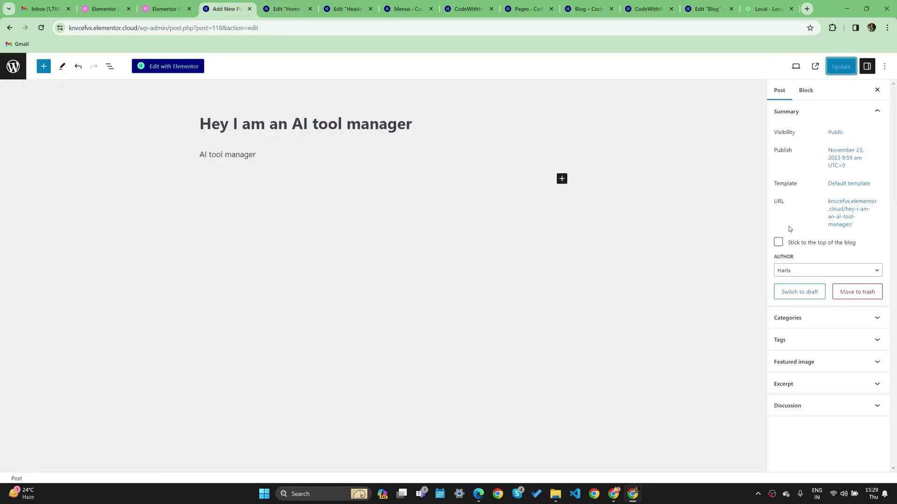
click(821, 361)
click(810, 385)
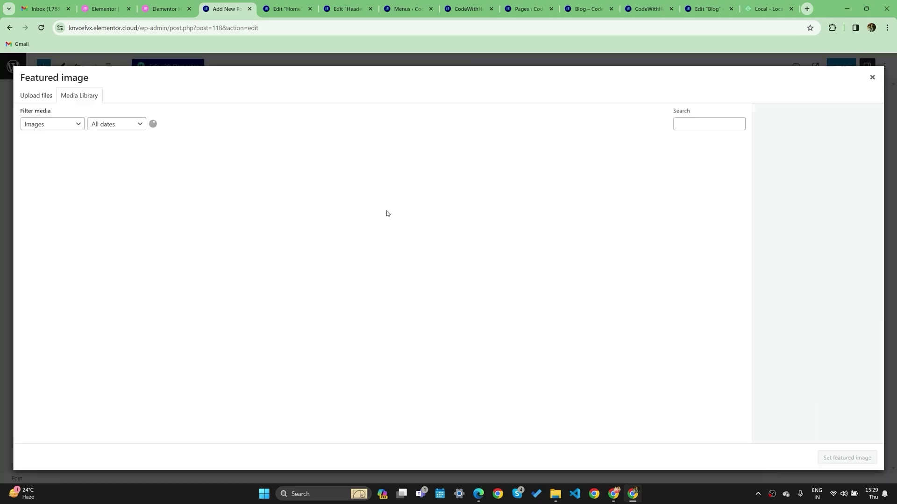
click(451, 228)
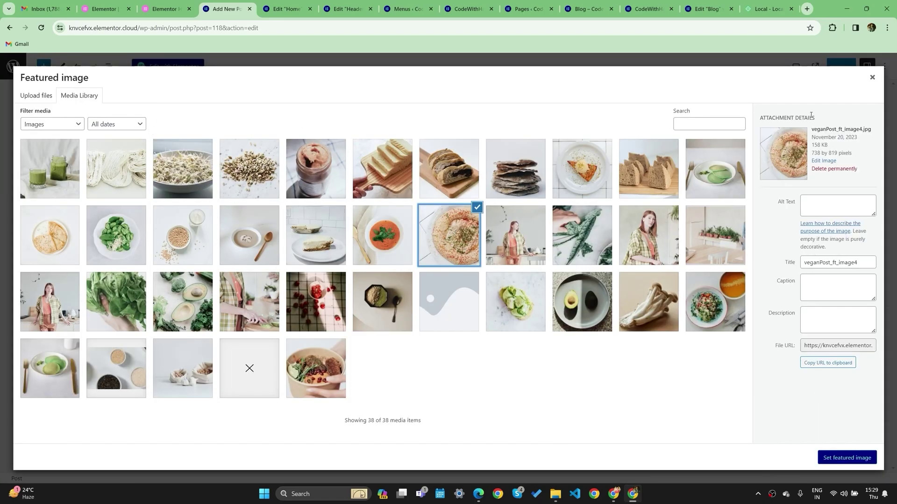
click(847, 457)
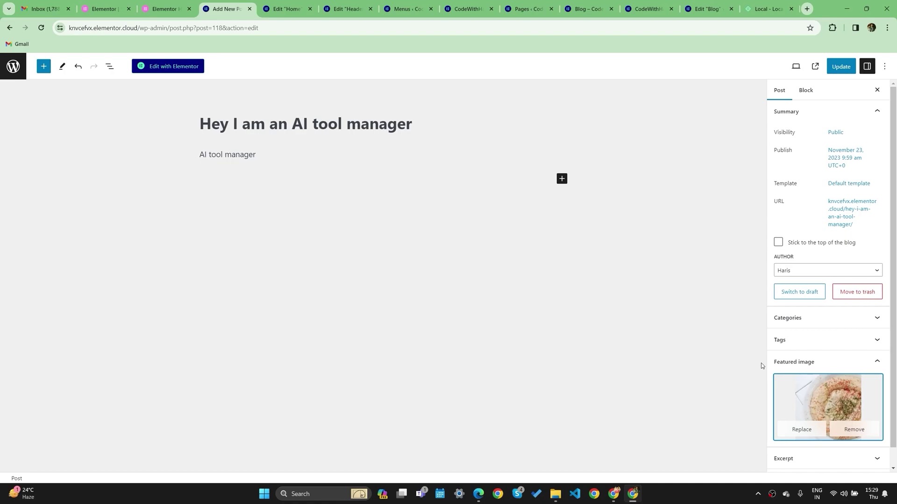
click(840, 66)
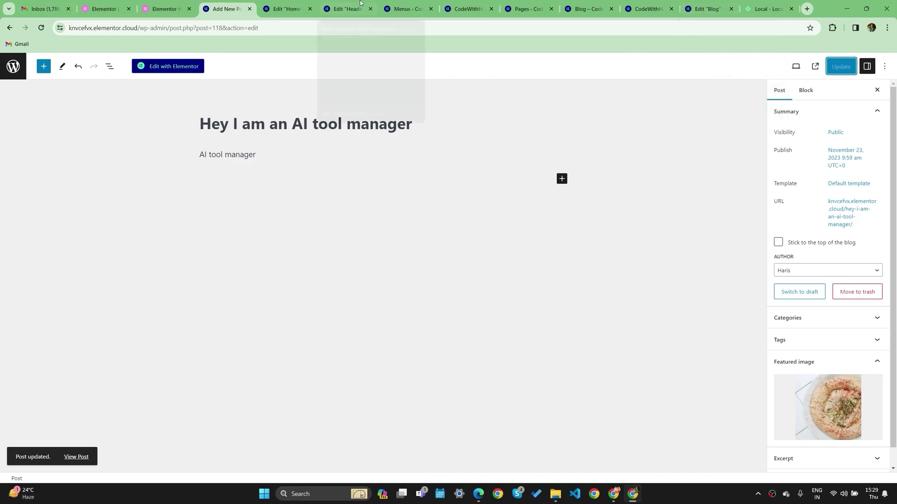
click(299, 4)
On the live Home page, check the Latest Vegan Recipes section for the new AI tool manager post.
click(349, 5)
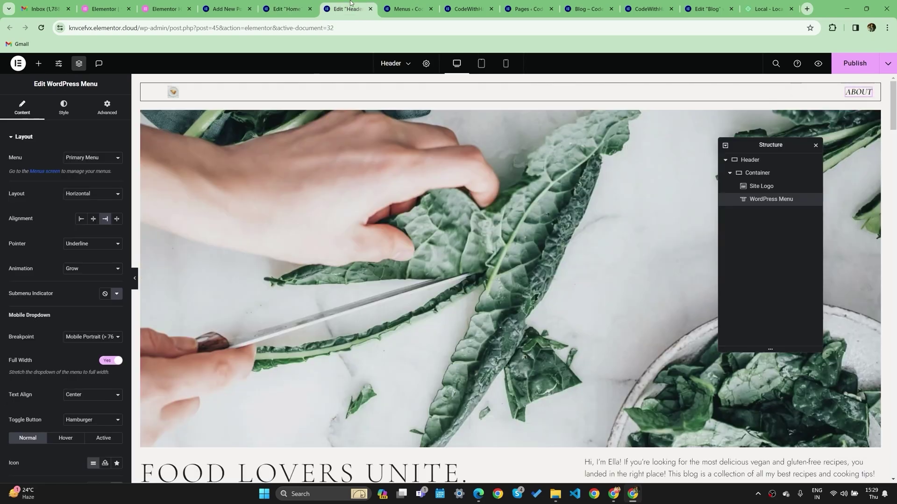
click(622, 4)
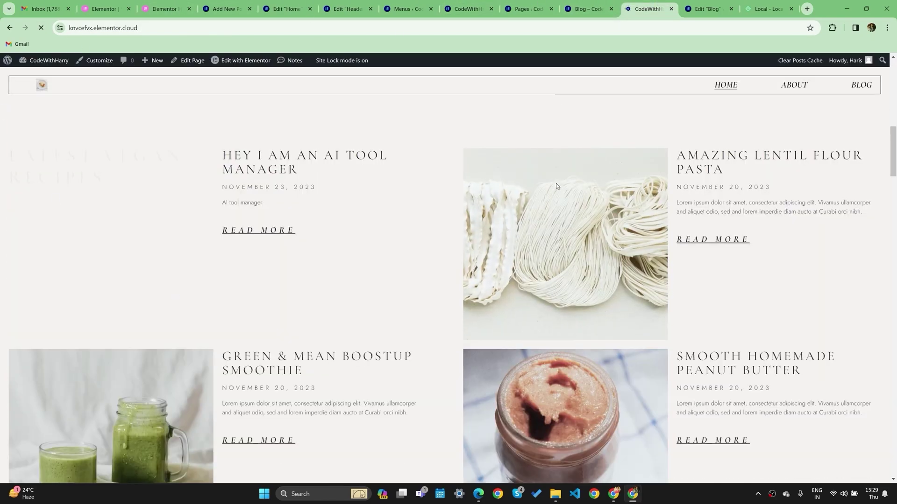
scroll(386, 288, up, 3)
scroll(386, 289, down, 2)
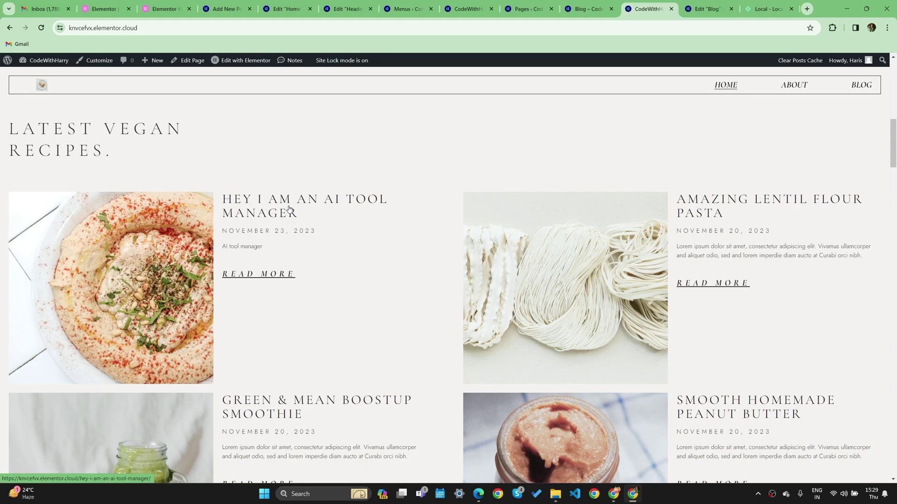
scroll(343, 276, up, 10)
scroll(404, 275, down, 5)
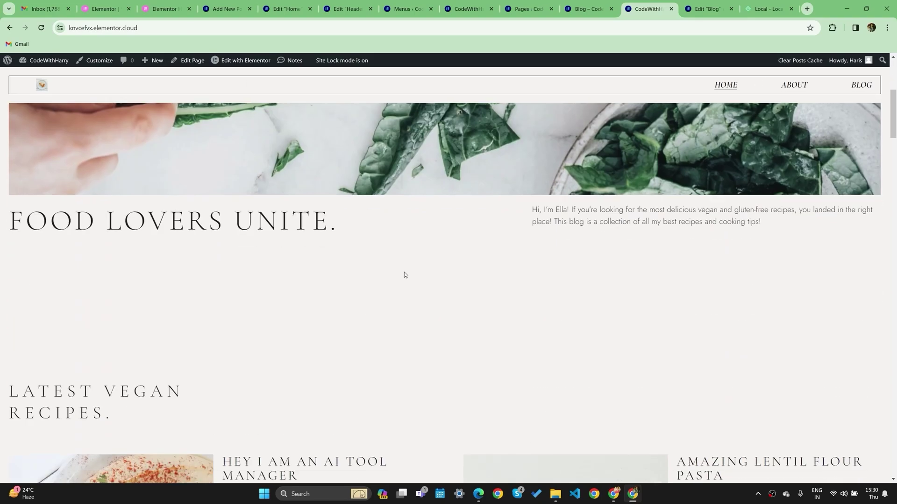
scroll(405, 274, down, 10)
scroll(409, 285, up, 5)
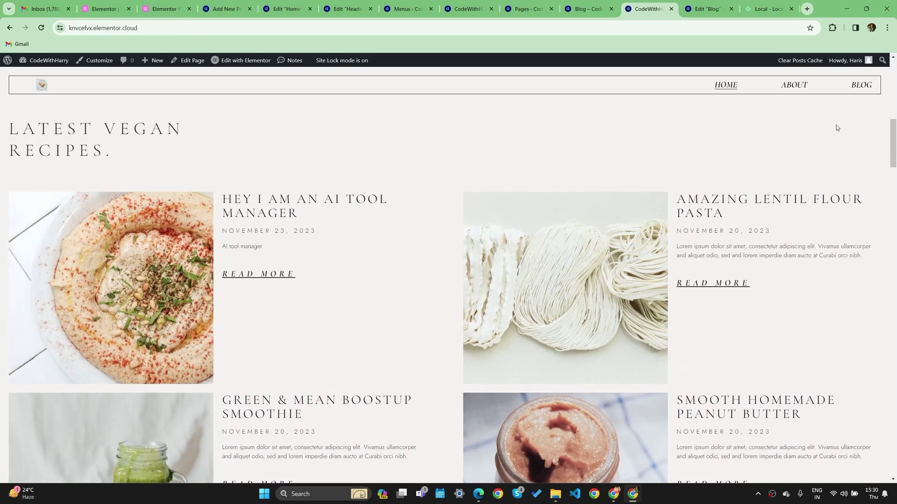
Open the live Blog page and confirm 'Hey I am an AI tool manager' leads the grid with its featured image.
click(861, 84)
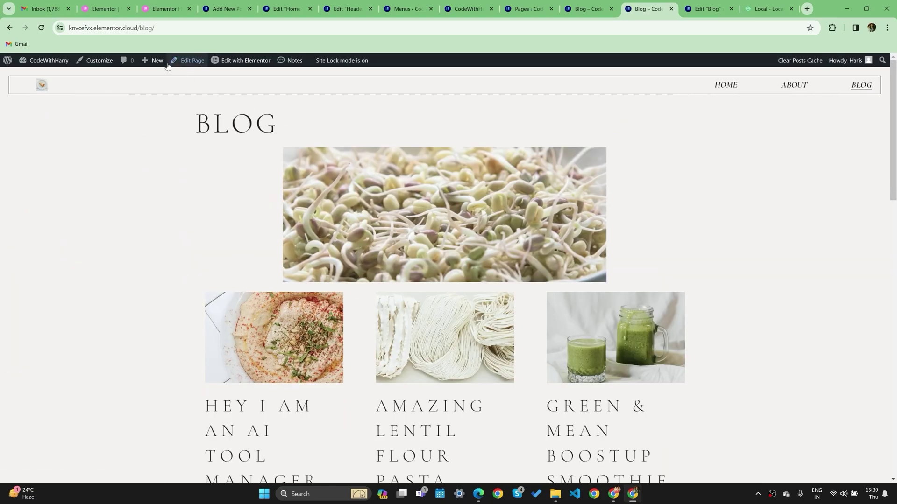
mouse_move(159, 64)
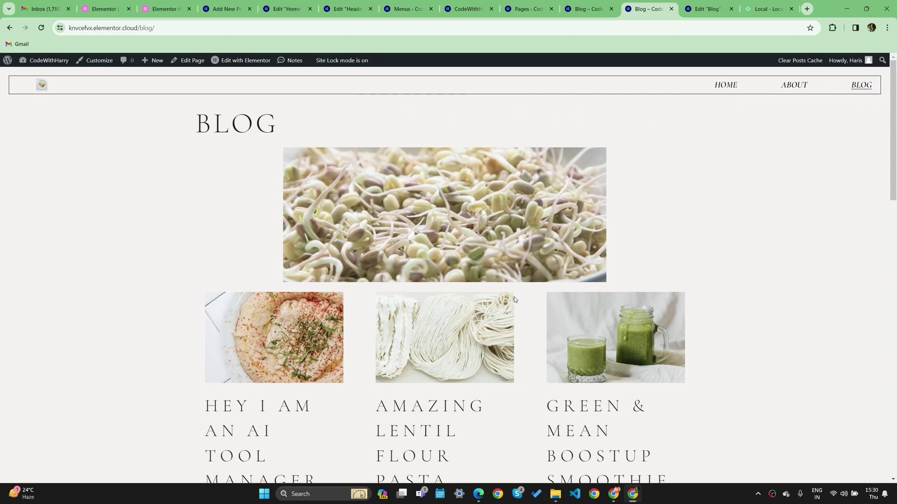
scroll(514, 300, down, 15)
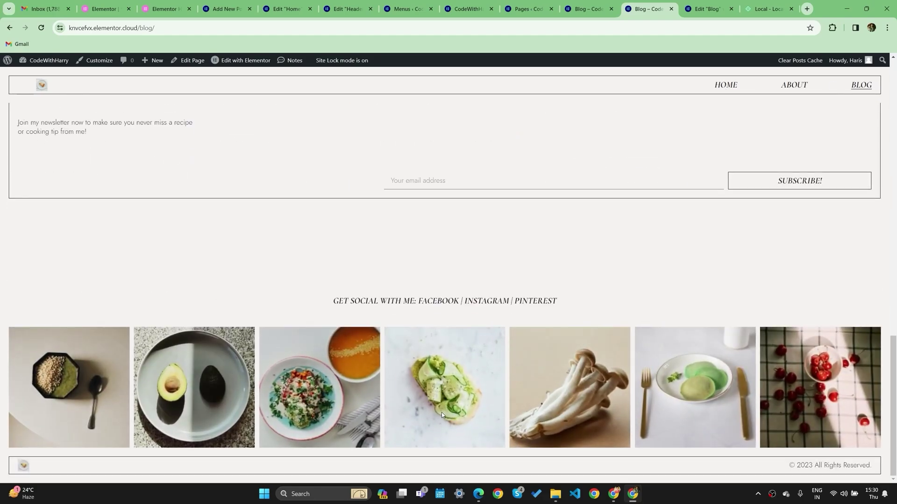
scroll(523, 101, up, 15)
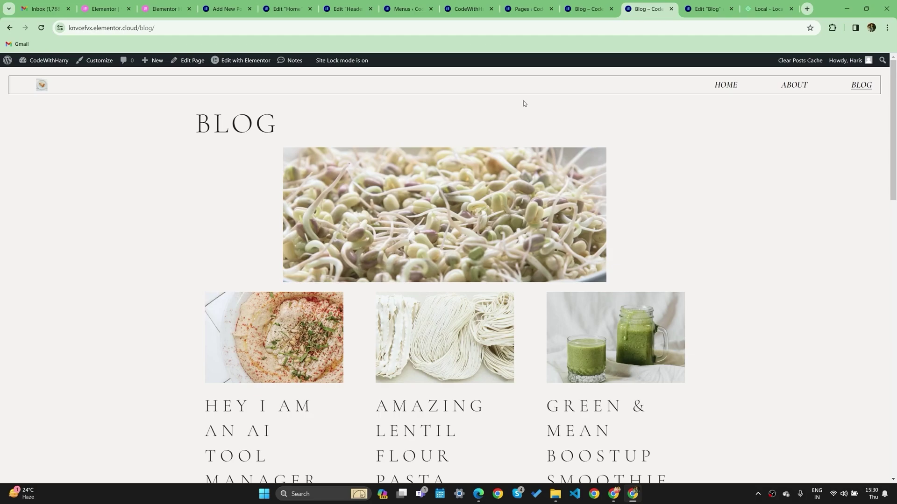
Go to the hosted website's Manage Domains page and view the Buy a domain offer.
click(178, 9)
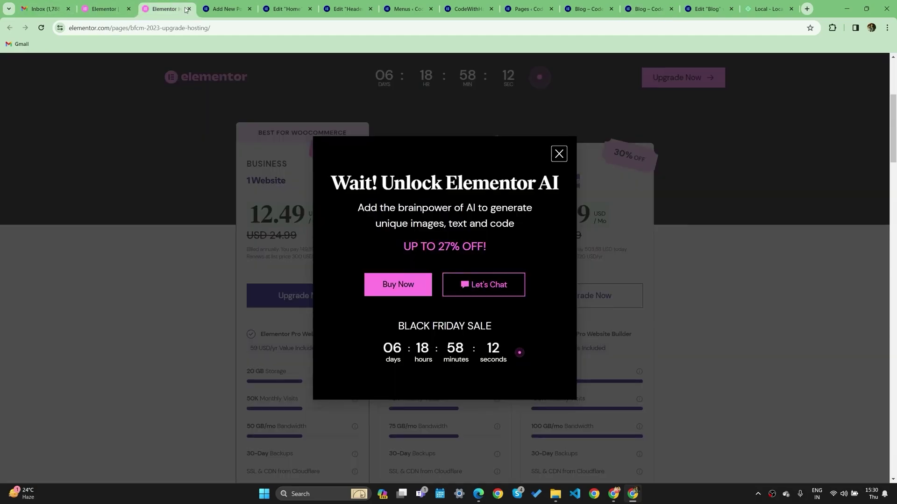
click(108, 9)
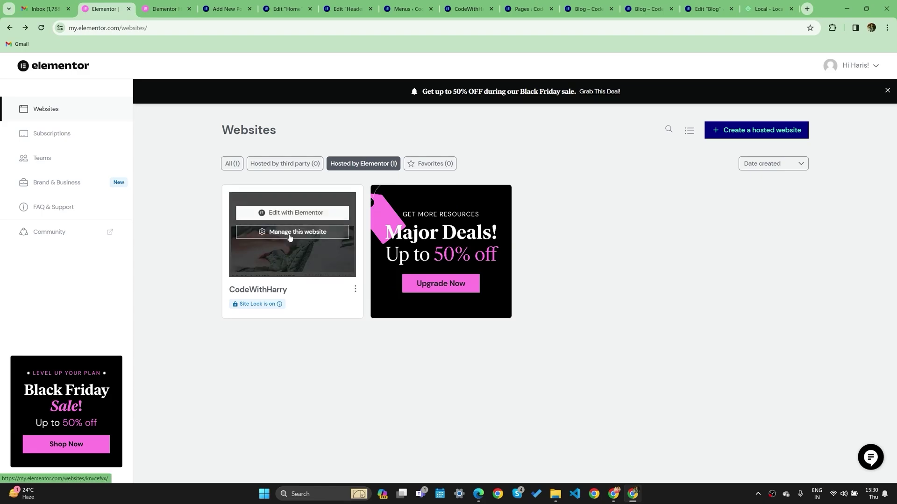
click(298, 232)
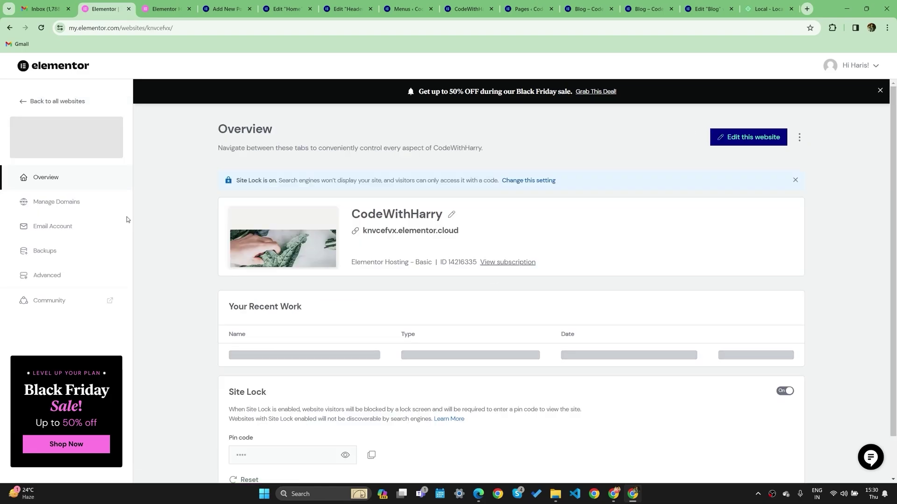
click(65, 202)
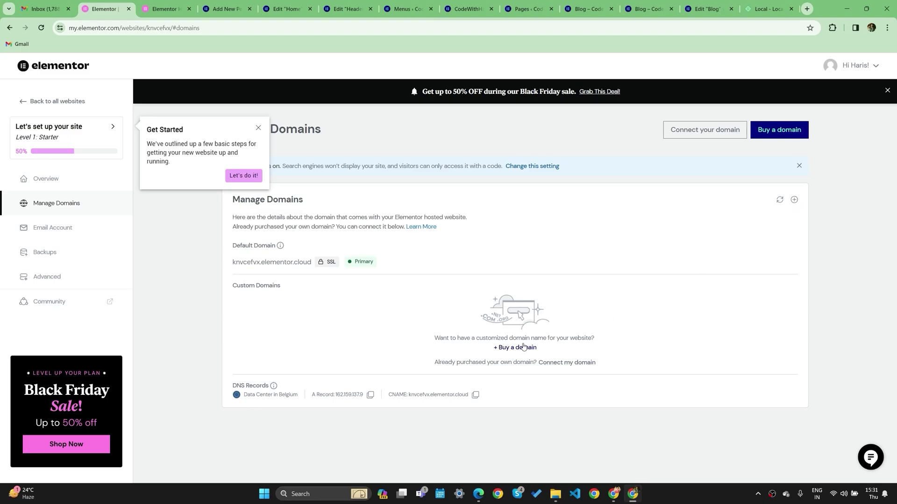
click(523, 348)
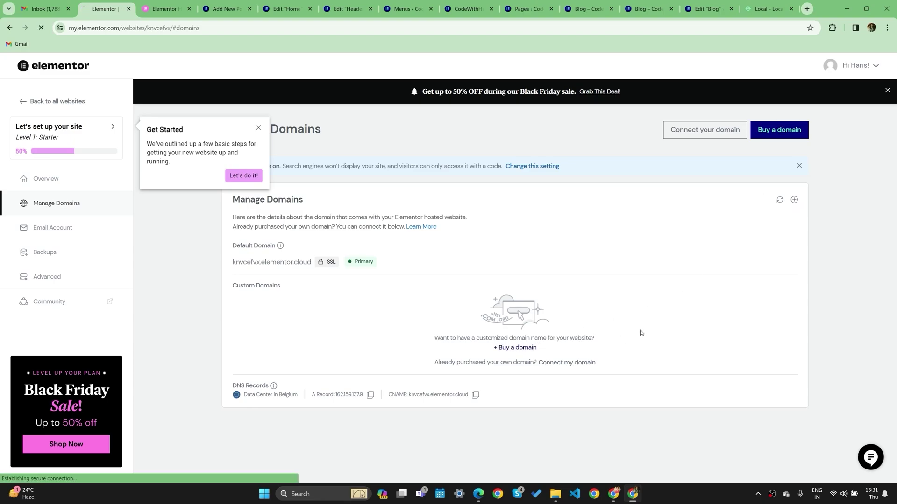
click(520, 347)
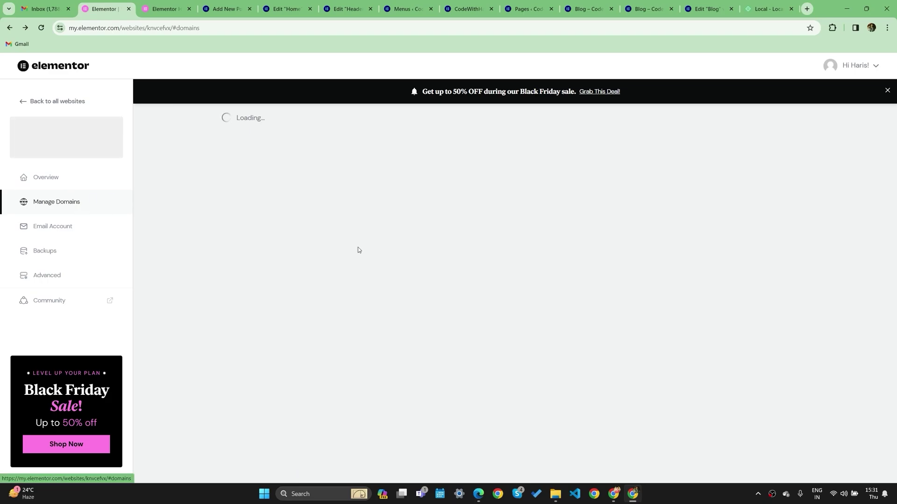
click(566, 336)
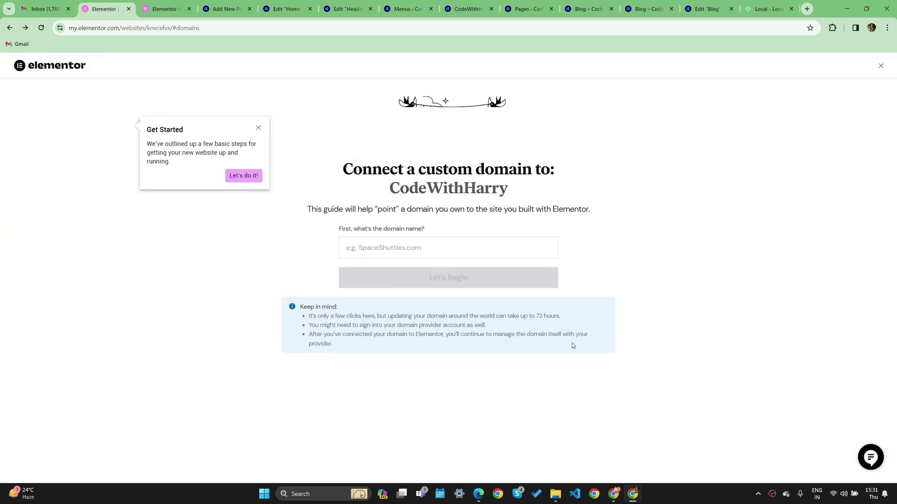
click(417, 251)
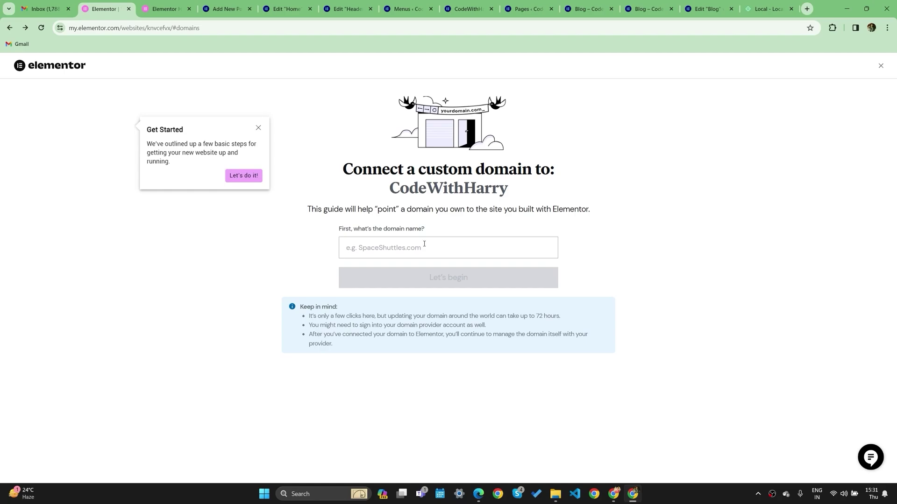
text(googlemanager.com)
click(456, 314)
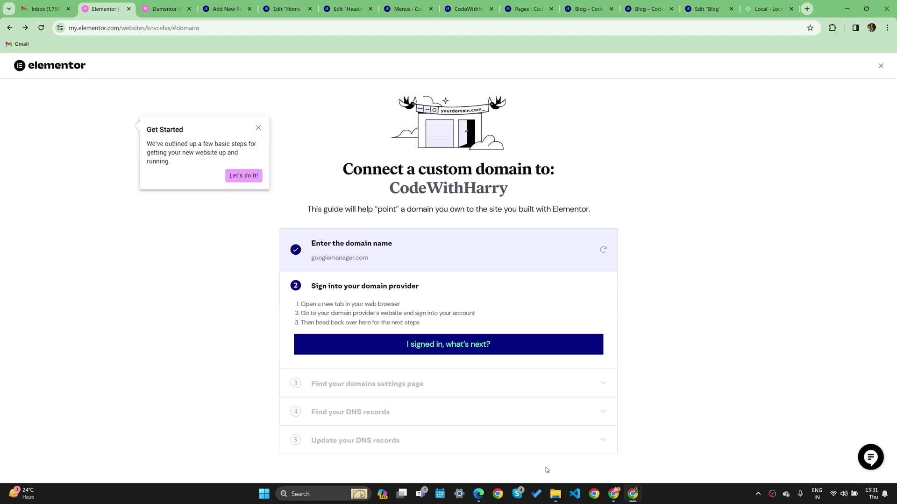
click(880, 65)
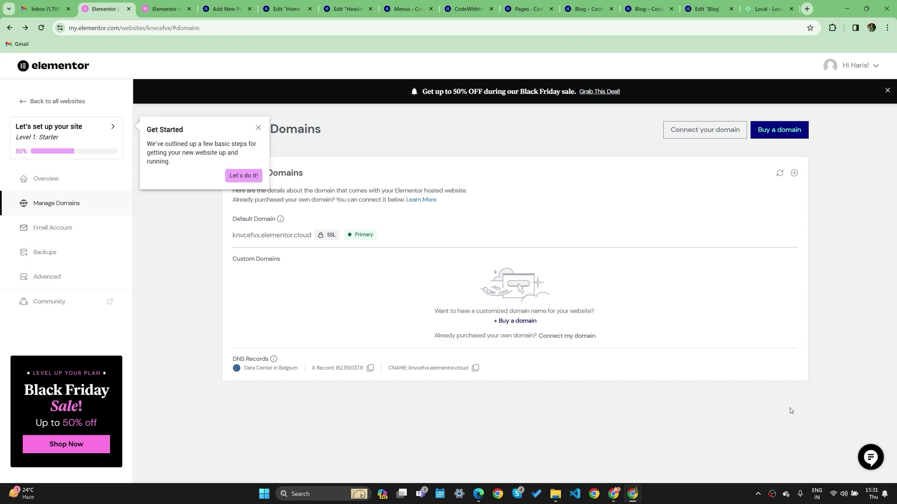
Close the Get Started tip on the domains page and go back to the Home page editor.
click(258, 128)
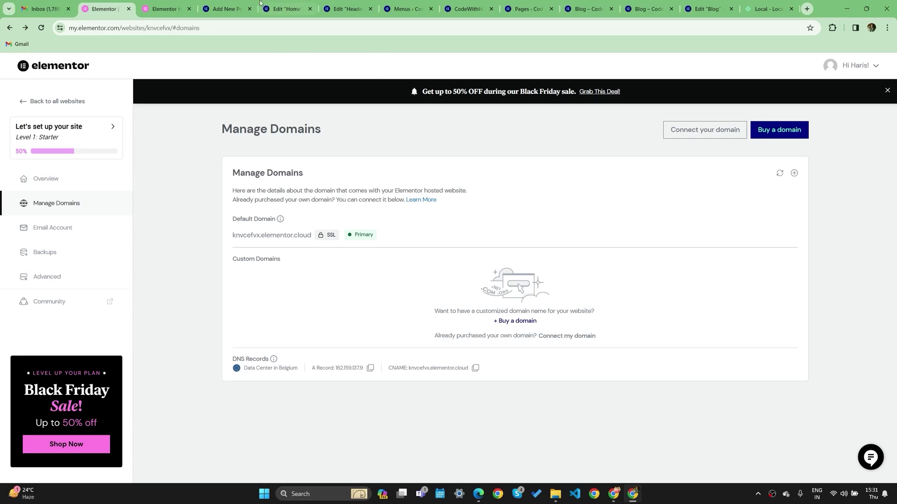
click(226, 9)
click(348, 9)
click(285, 8)
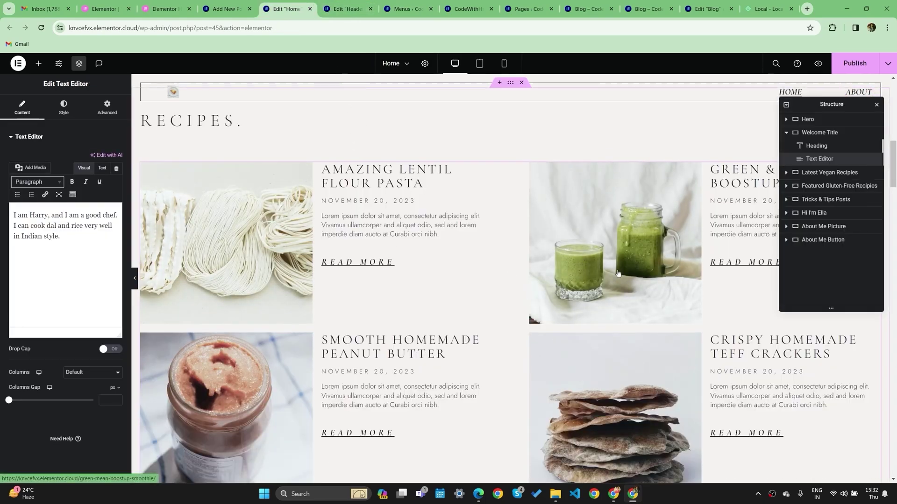
scroll(420, 243, up, 10)
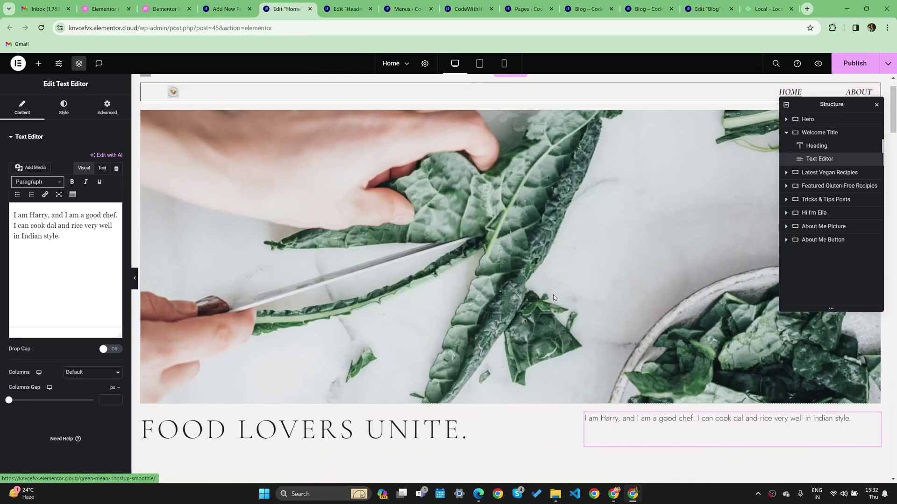
scroll(327, 224, down, 5)
scroll(513, 332, up, 5)
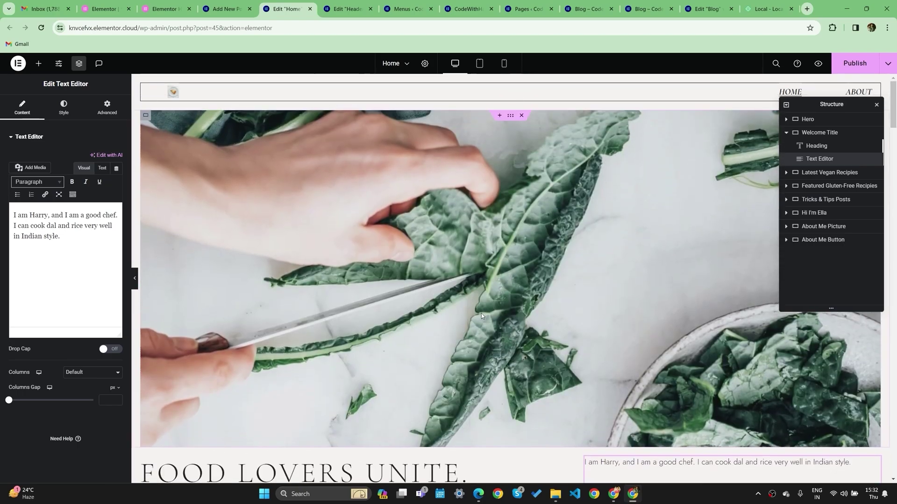